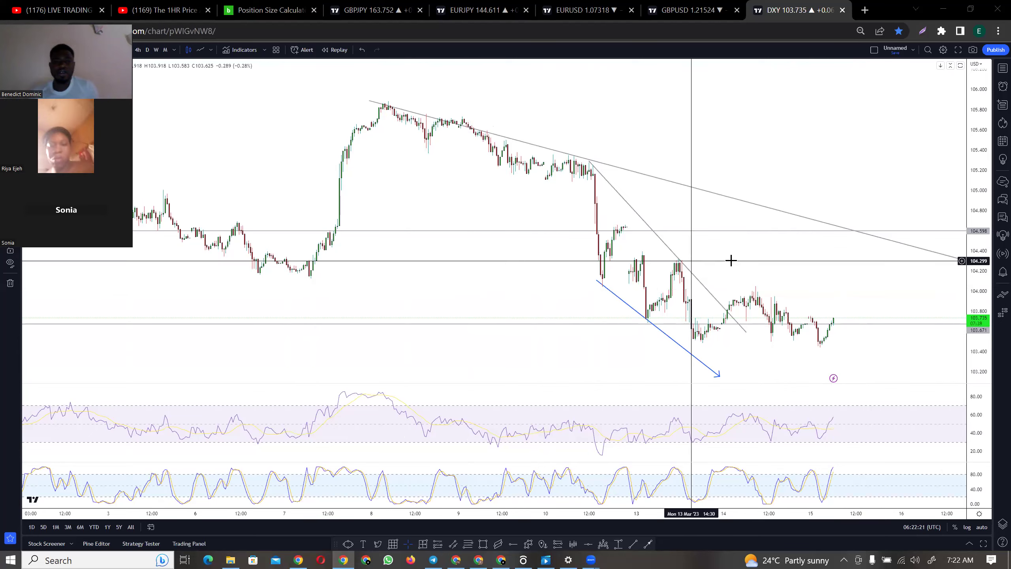
Step: Extend the lower end of the steep descending trendline on the DXY chart to about 103.185
scroll(623, 153, "right", 3)
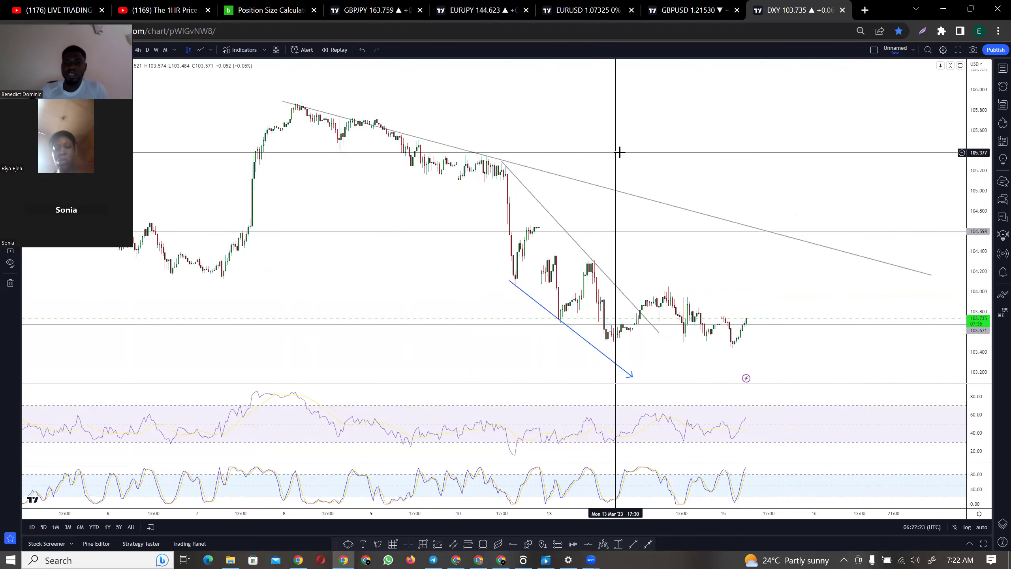
left_click_drag(972, 253, 973, 258)
left_click_drag(743, 522, 716, 520)
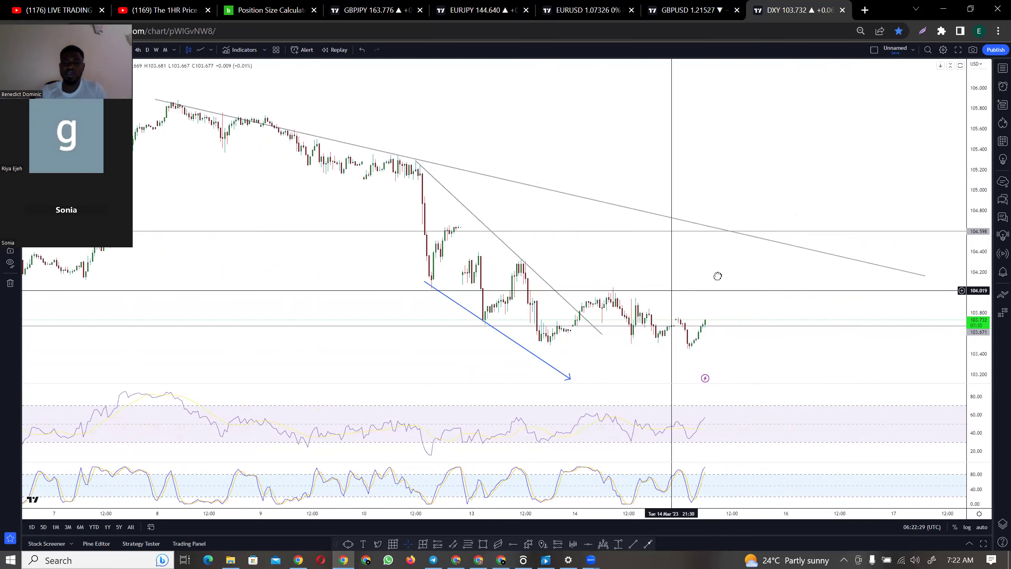
left_click_drag(717, 276, 740, 271)
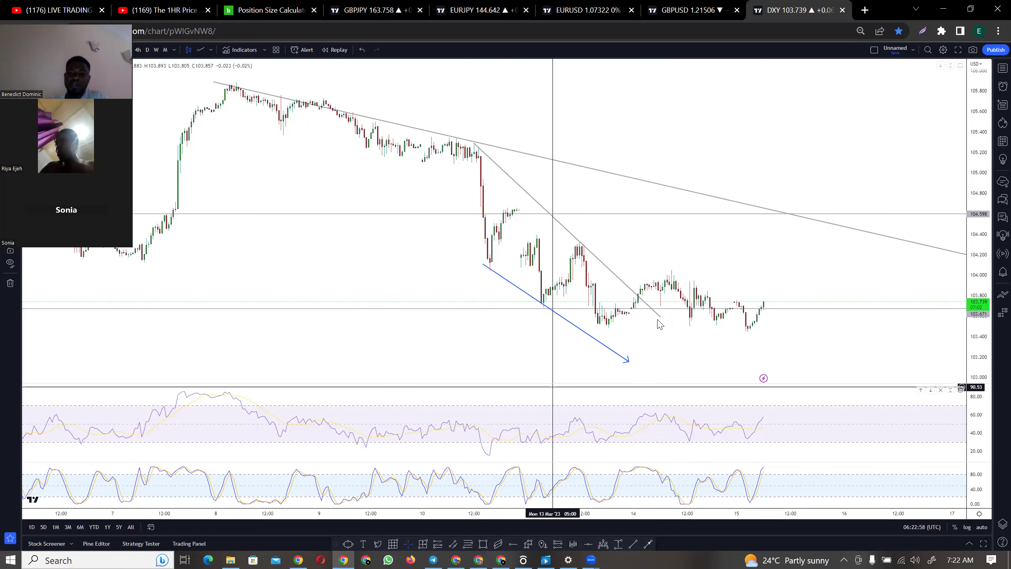
left_click_drag(676, 334, 710, 359)
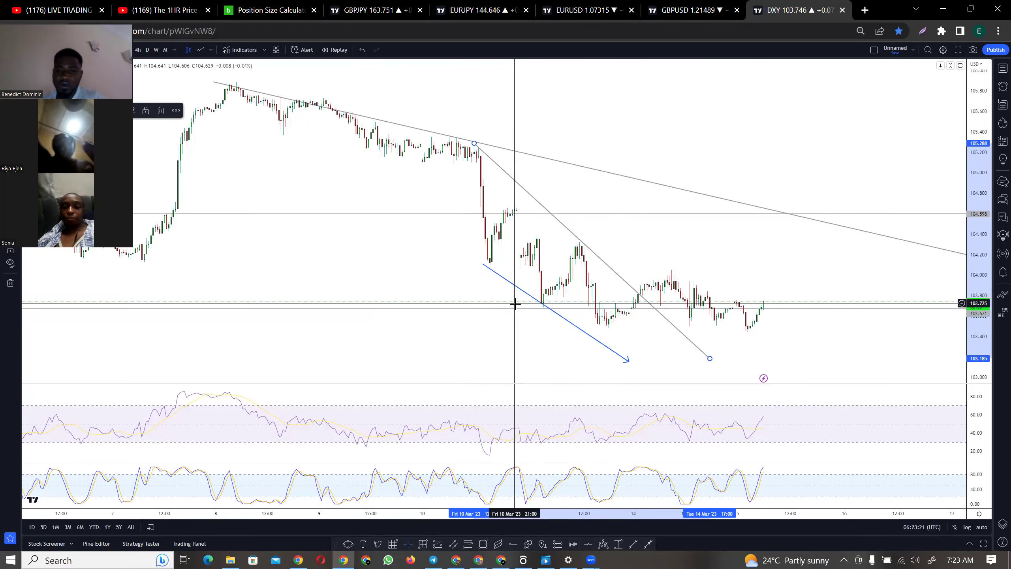
Step: Draw a thin rectangle zone just above the 103.671 line, spanning 12 March 21:00 to 15 March 11:00, with its top at about 103.73
left_click_drag(517, 339, 513, 340)
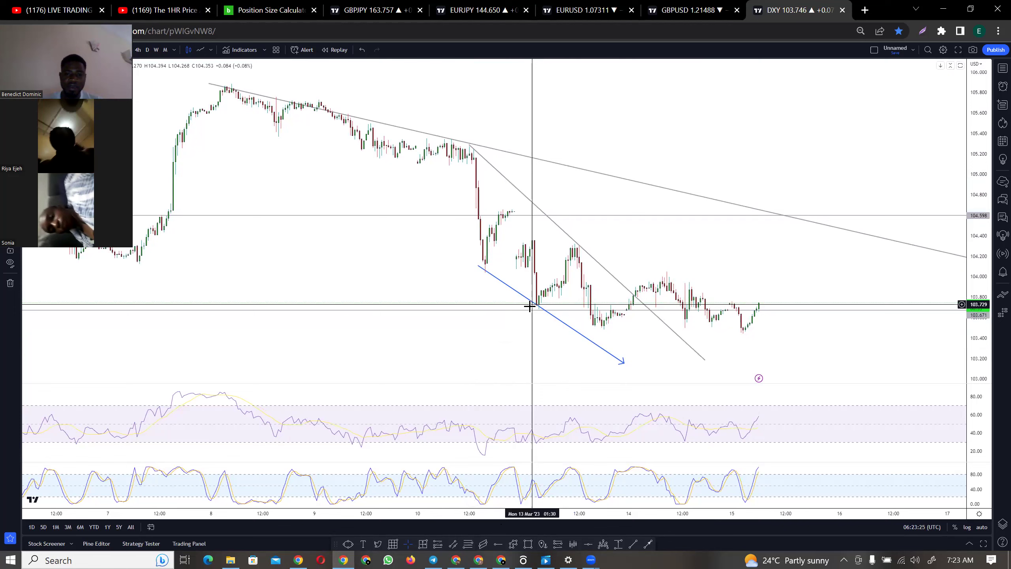
scroll(590, 301, "left", 3)
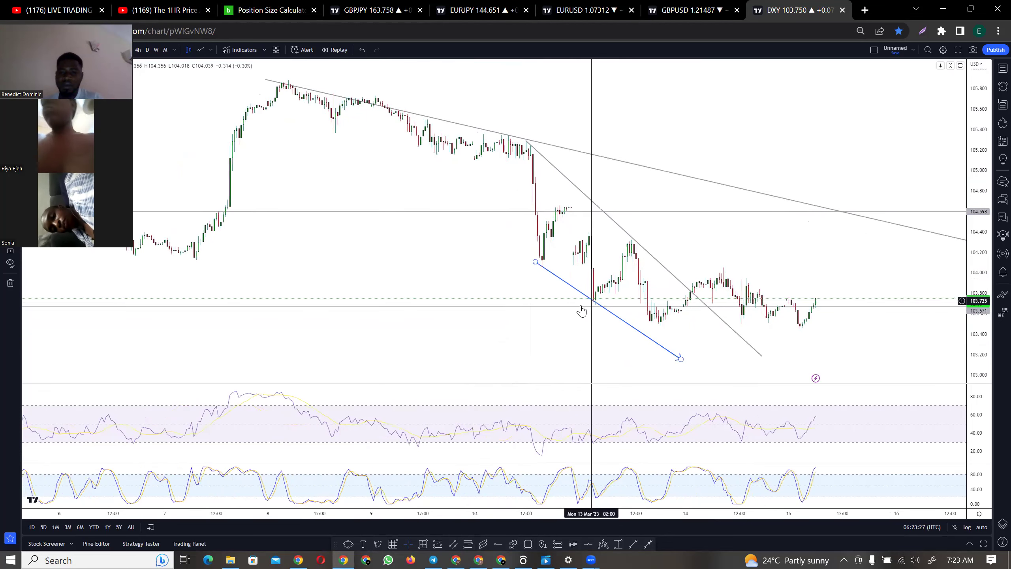
left_click(526, 546)
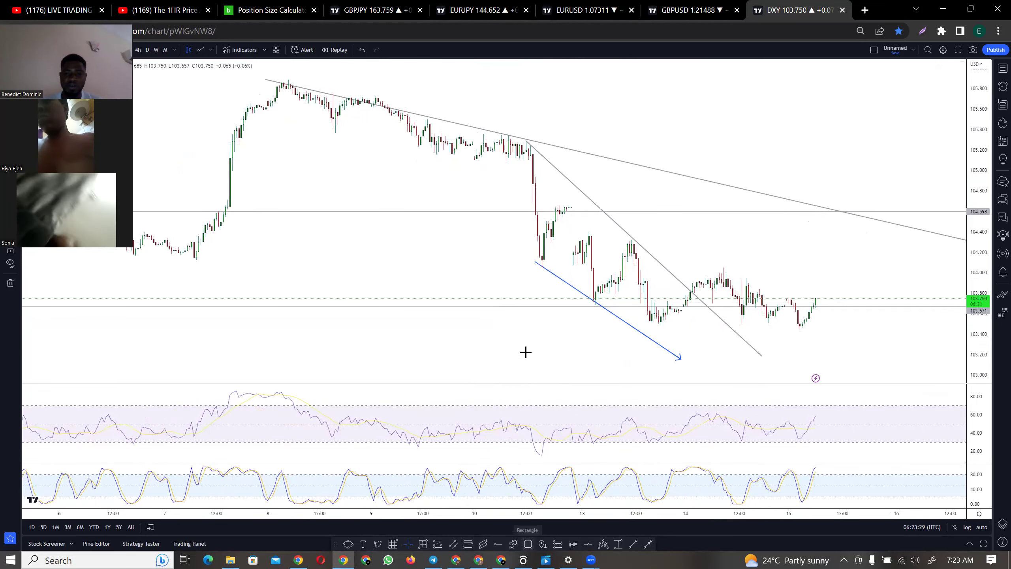
left_click(570, 300)
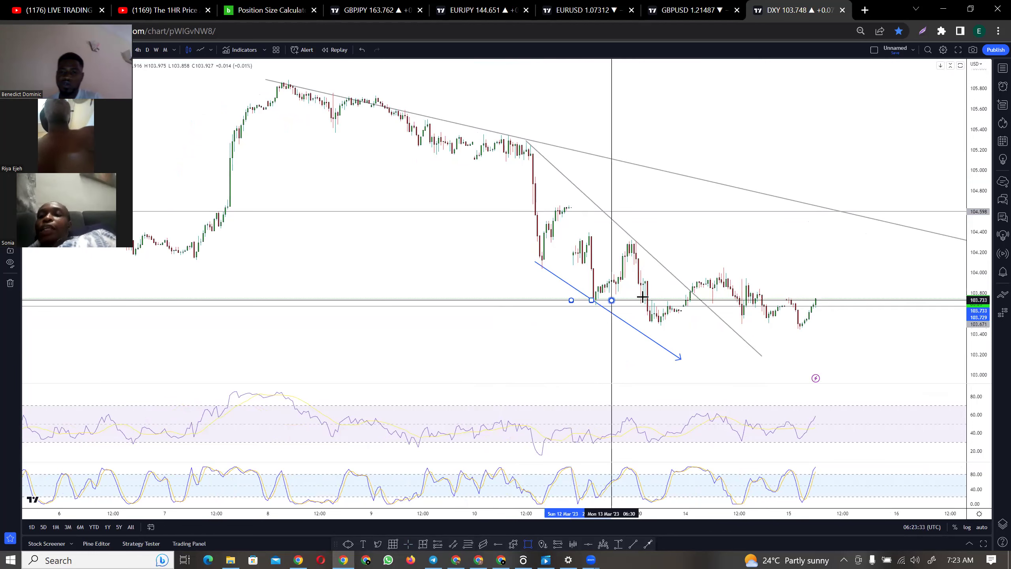
left_click(703, 307)
left_click_drag(736, 306, 839, 306)
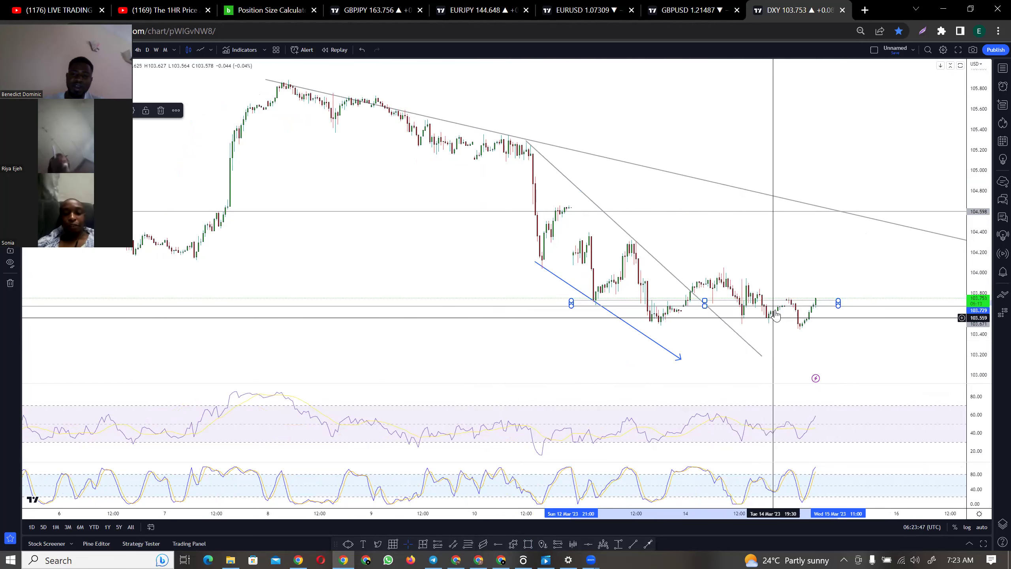
Step: Draw a projected path from the current price up to about 103.86, down to about 103.7, and up to the long trendline at about 104.55
left_click_drag(801, 267, 782, 266)
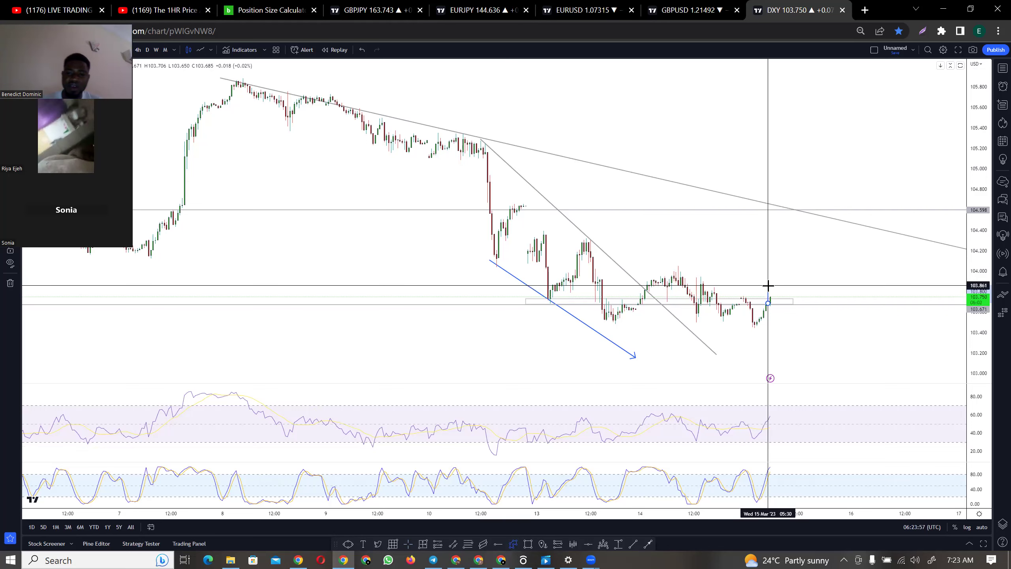
left_click(779, 302)
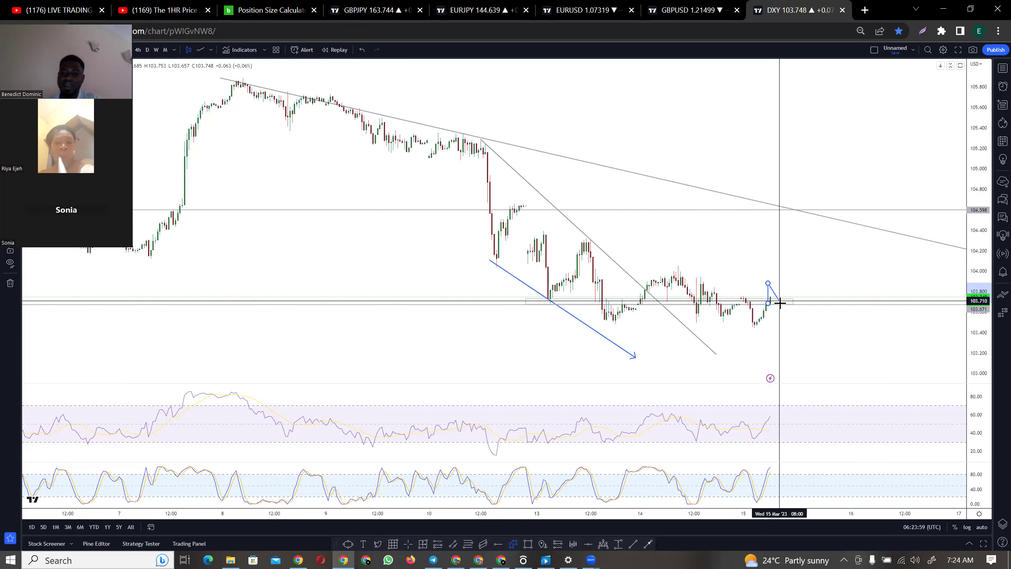
double_click(819, 215)
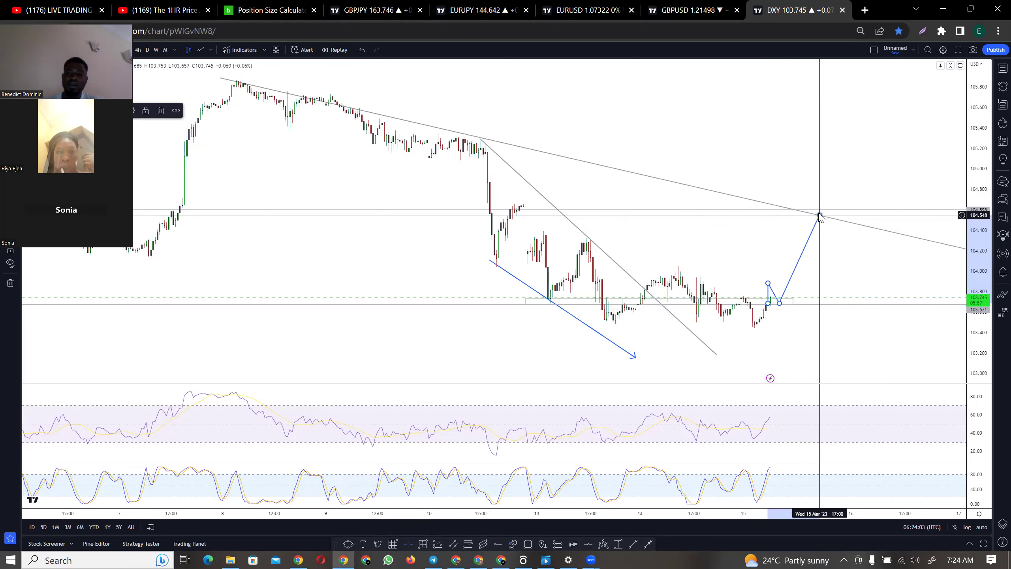
left_click(796, 165)
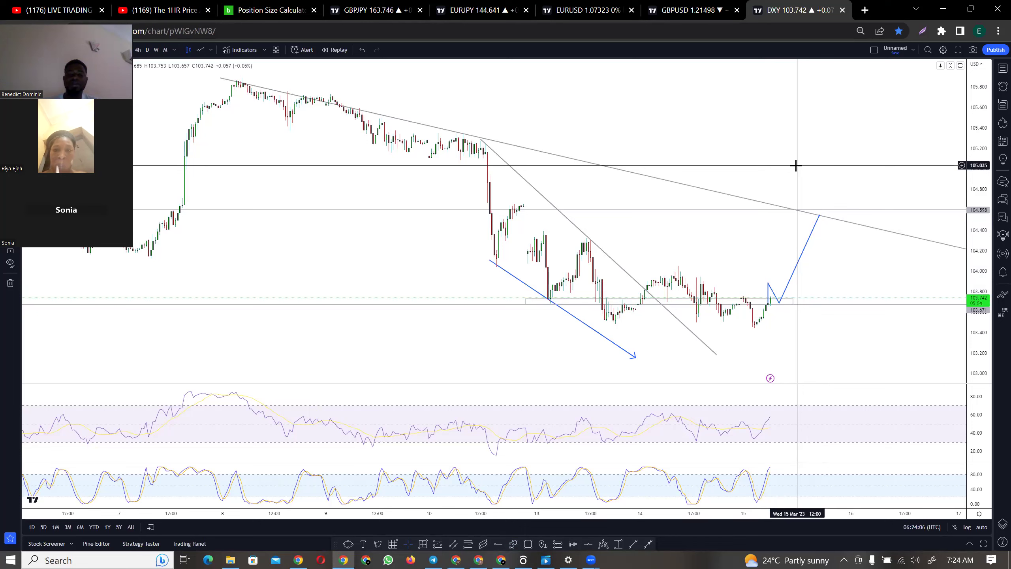
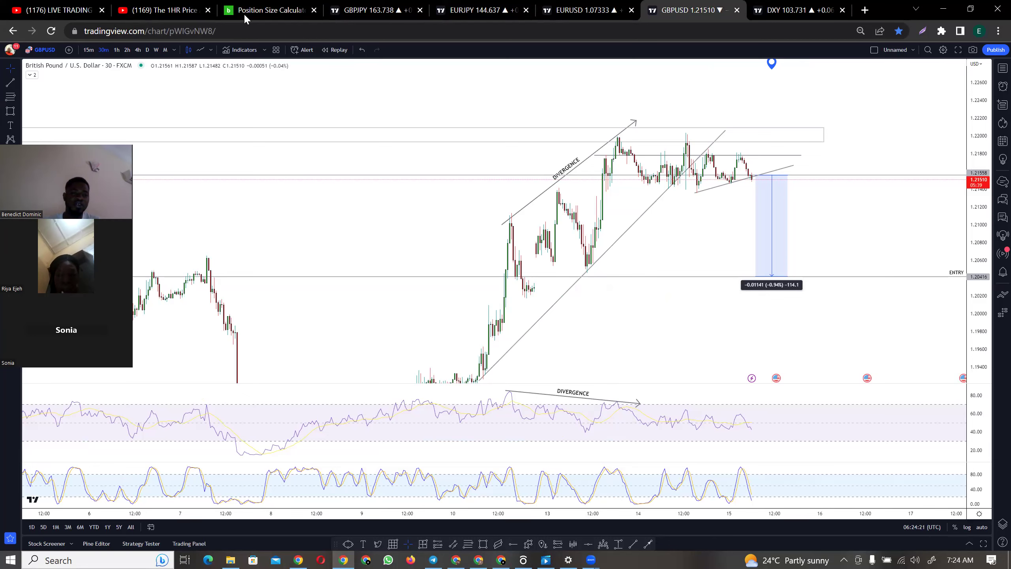
Step: Show the GBPUSD chart on the 4-hour timeframe with the price scale fitted to the candles
left_click(138, 48)
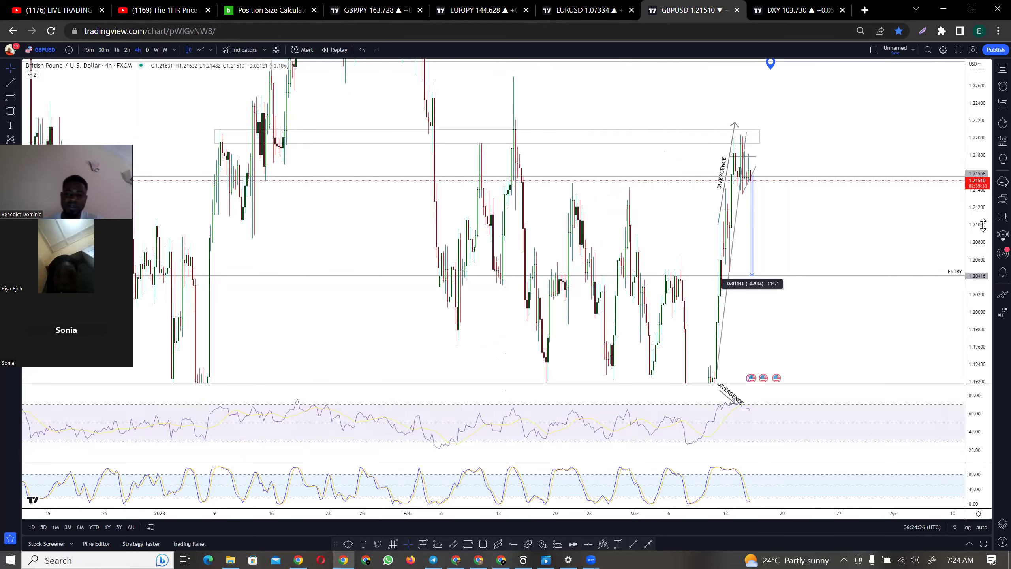
double_click(981, 284)
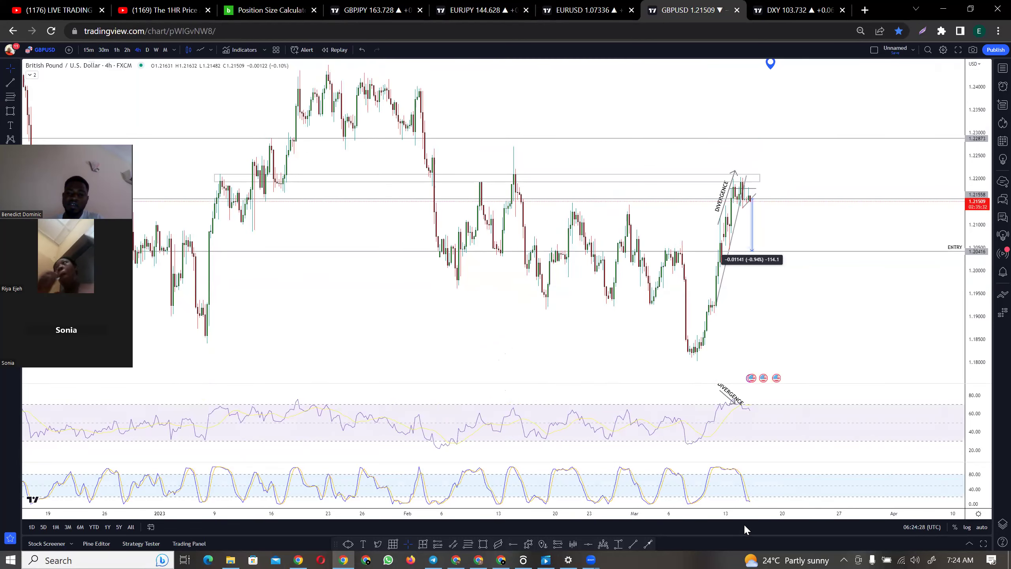
left_click_drag(707, 525, 645, 530)
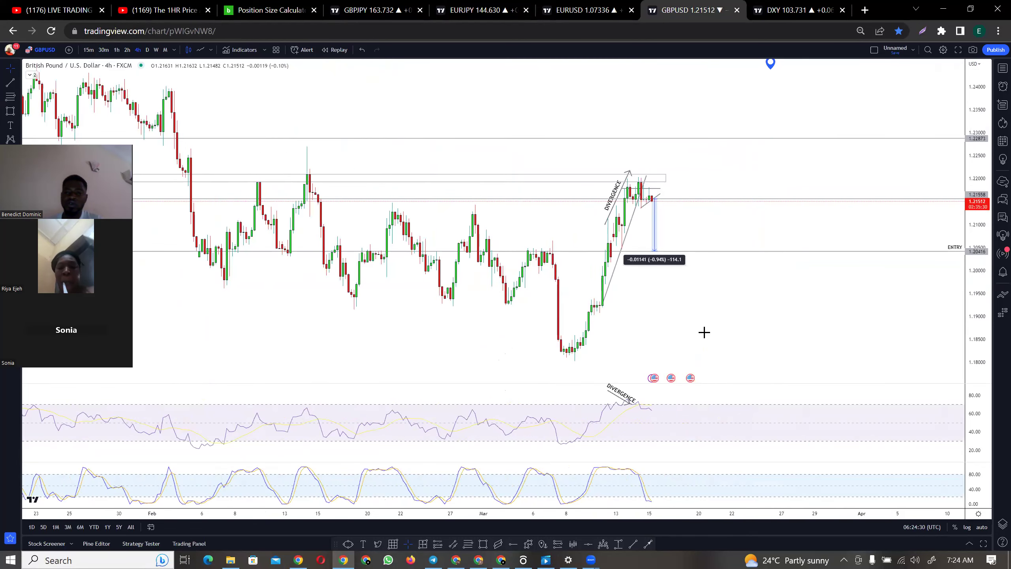
Step: Read the anchored note on the GBPUSD chart and examine the resistance zone and the projected drop to the ENTRY line
double_click(772, 68)
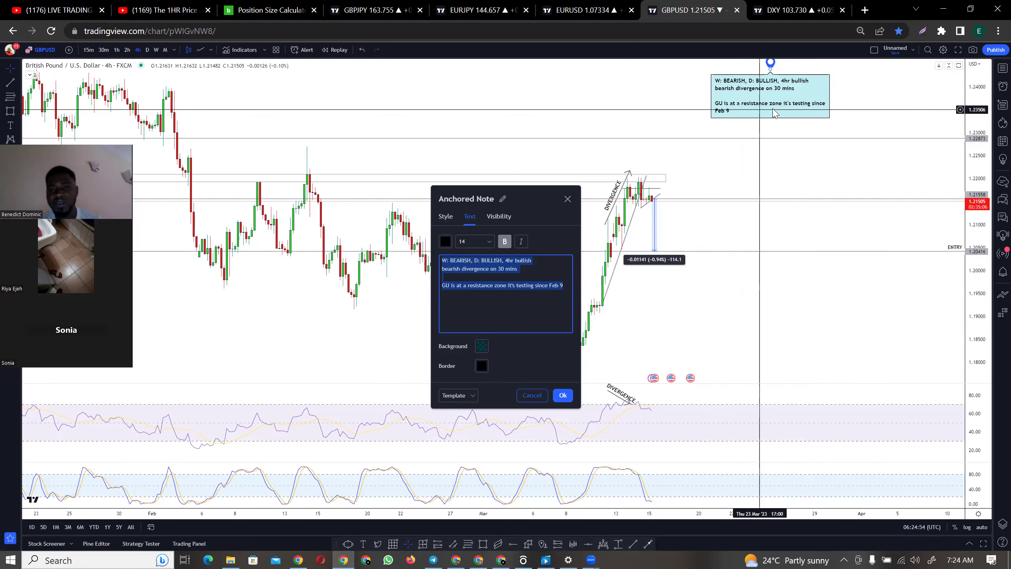
left_click(568, 199)
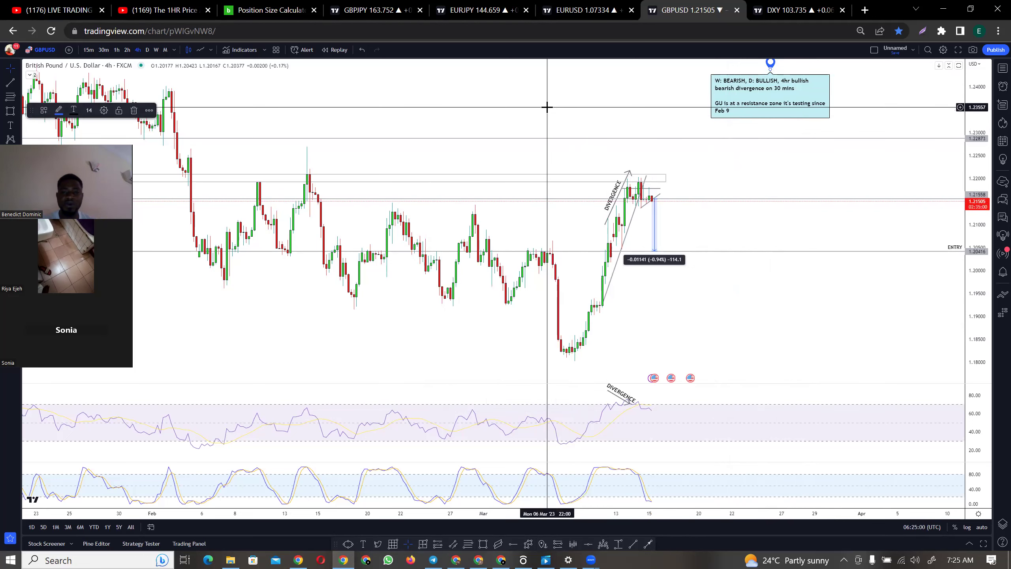
left_click_drag(580, 106, 657, 108)
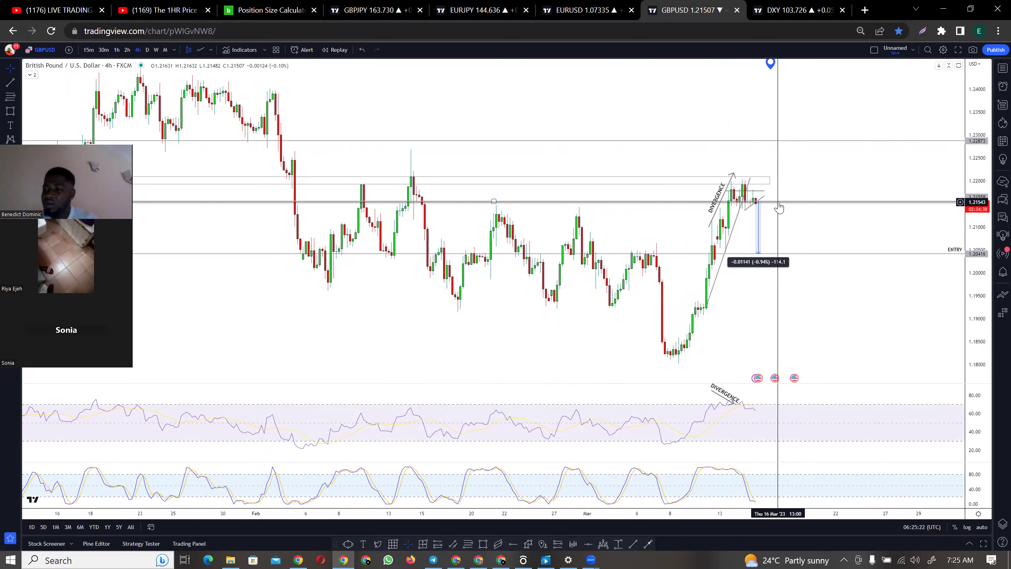
mouse_move(779, 202)
left_mouse_down()
mouse_move(796, 196)
mouse_move(790, 208)
left_mouse_up()
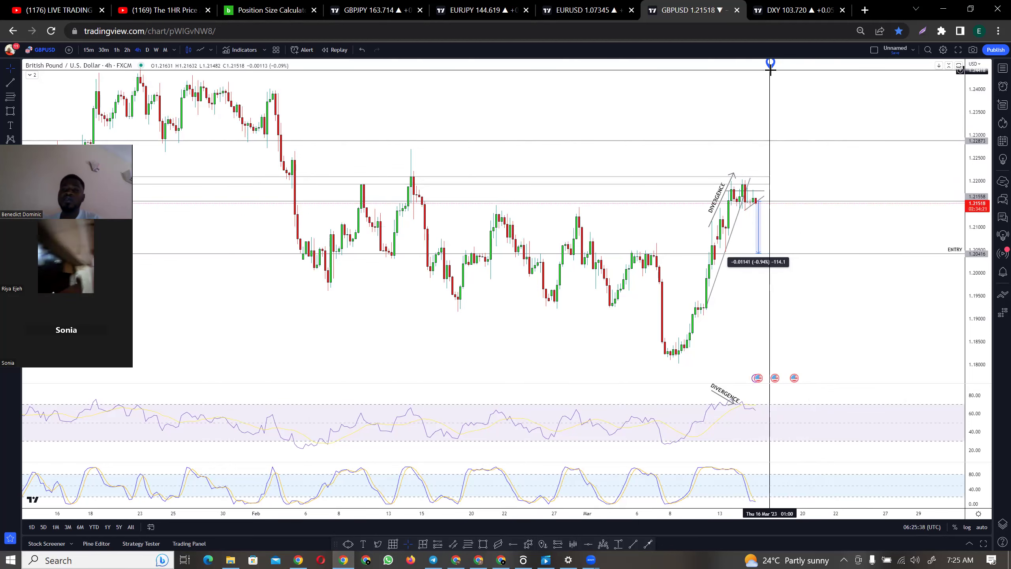
mouse_move(771, 68)
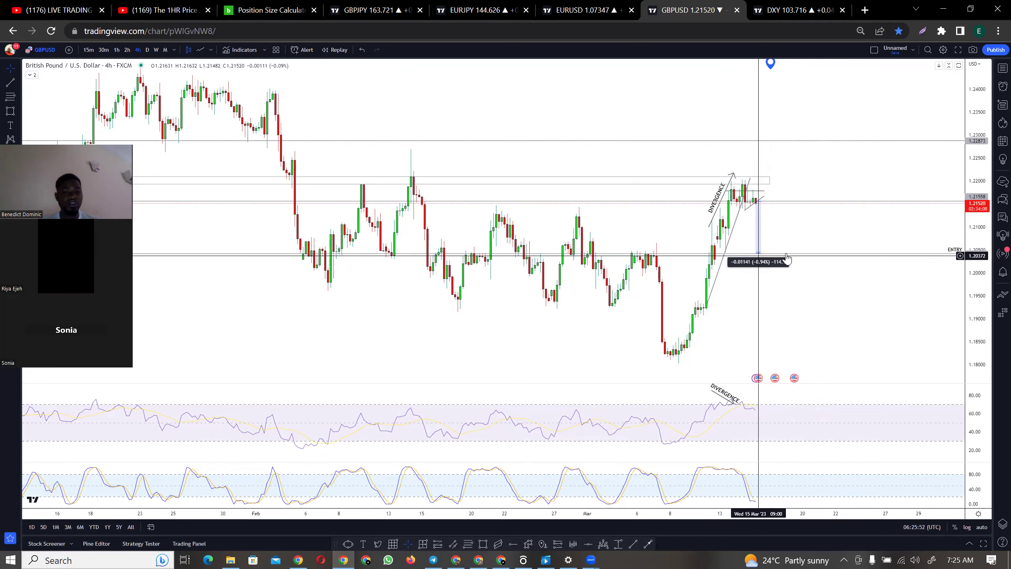
left_click(769, 249)
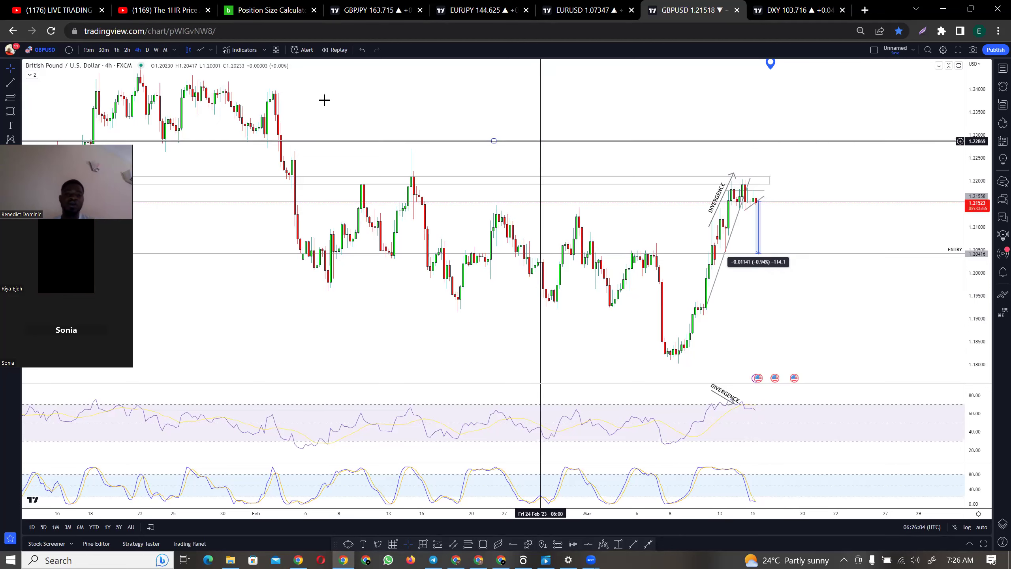
Step: Return the GBPUSD chart to the 30-minute timeframe and stretch the price scale around the recent candles
left_click(105, 51)
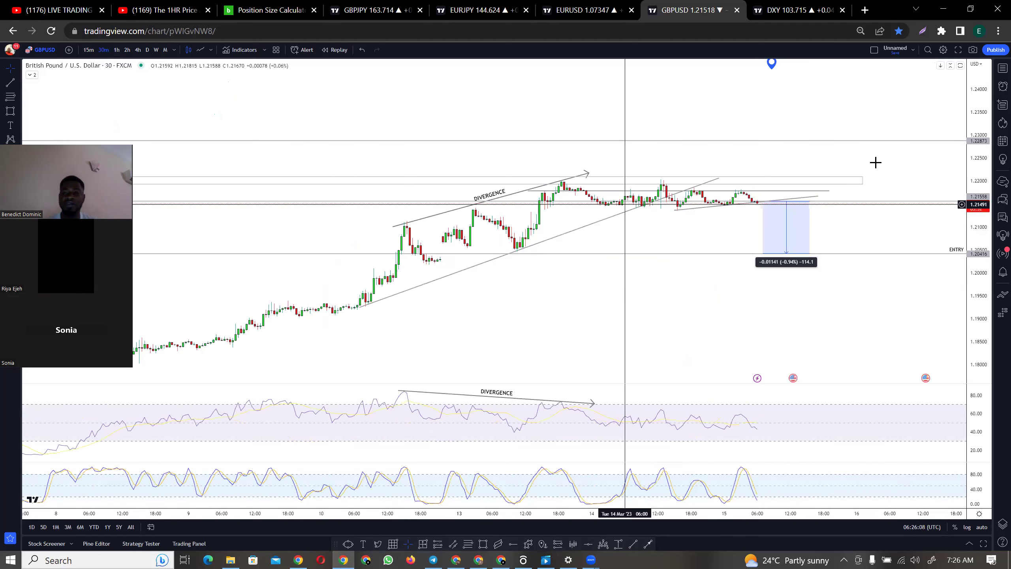
left_click_drag(976, 241, 976, 215)
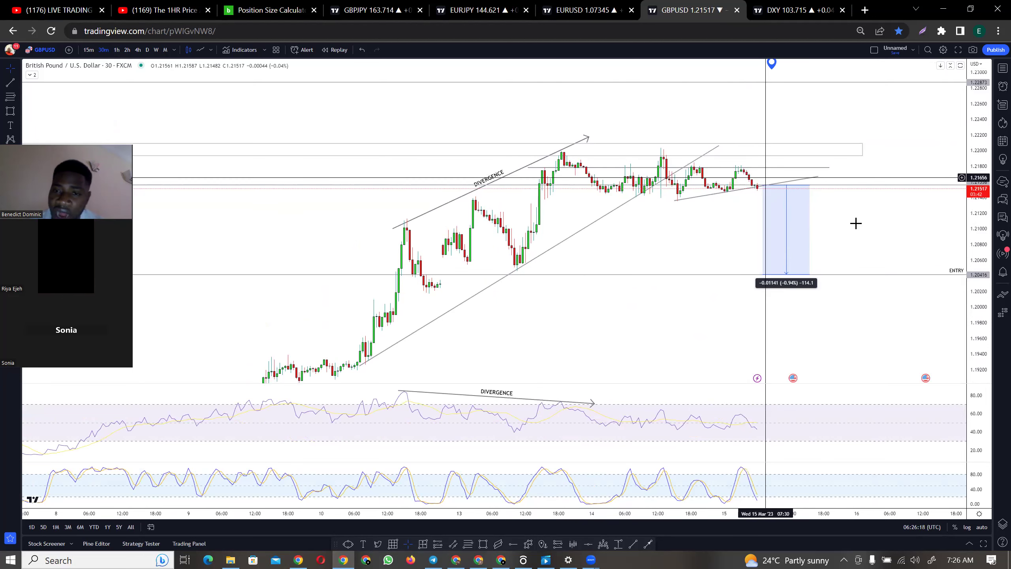
left_click_drag(973, 243, 973, 225)
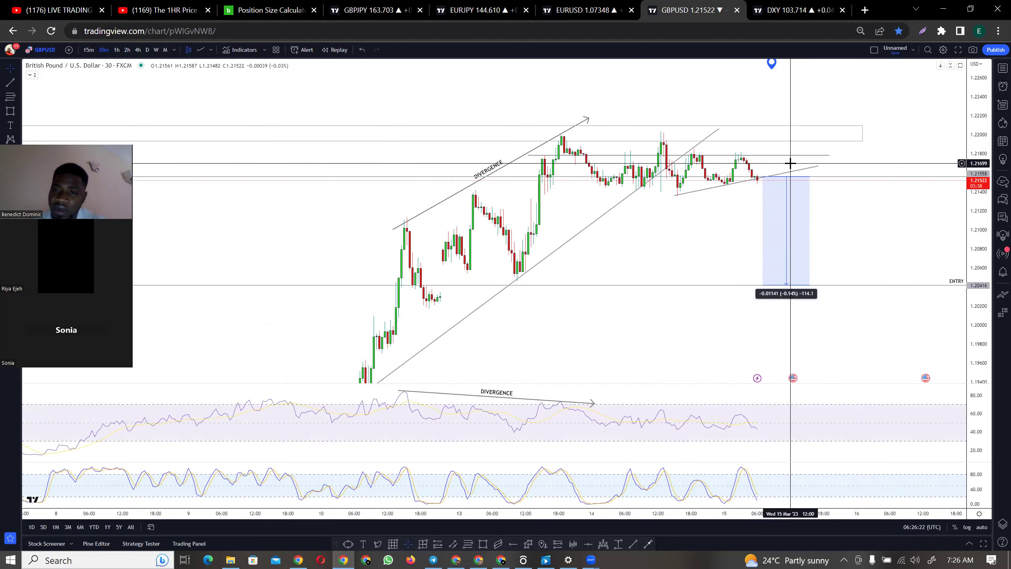
left_click_drag(792, 161, 801, 162)
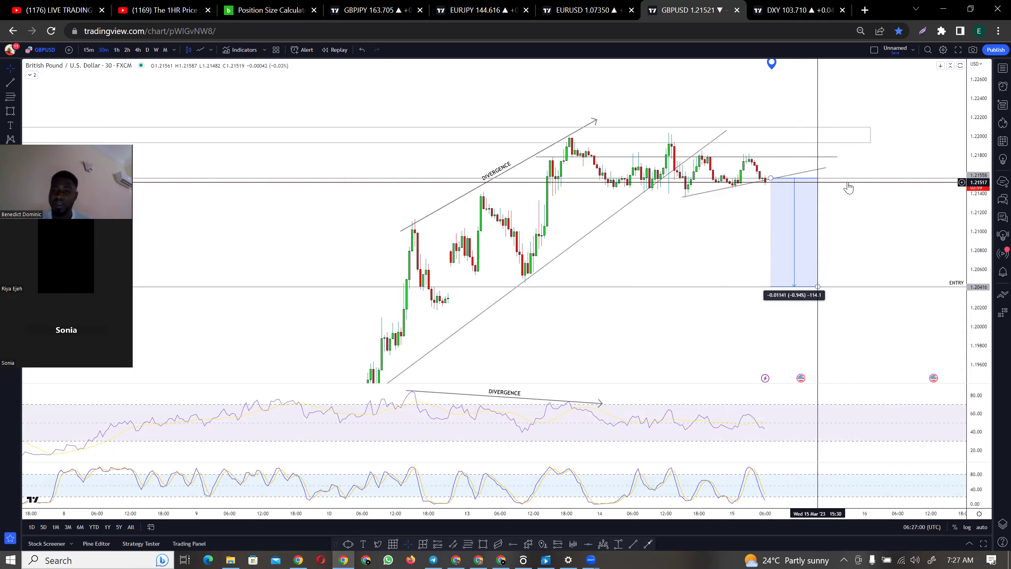
Step: Draw a Fibonacci retracement from the 14 March swing high at about 1.22061 to the following swing low's level at about 1.21367
left_click(825, 168)
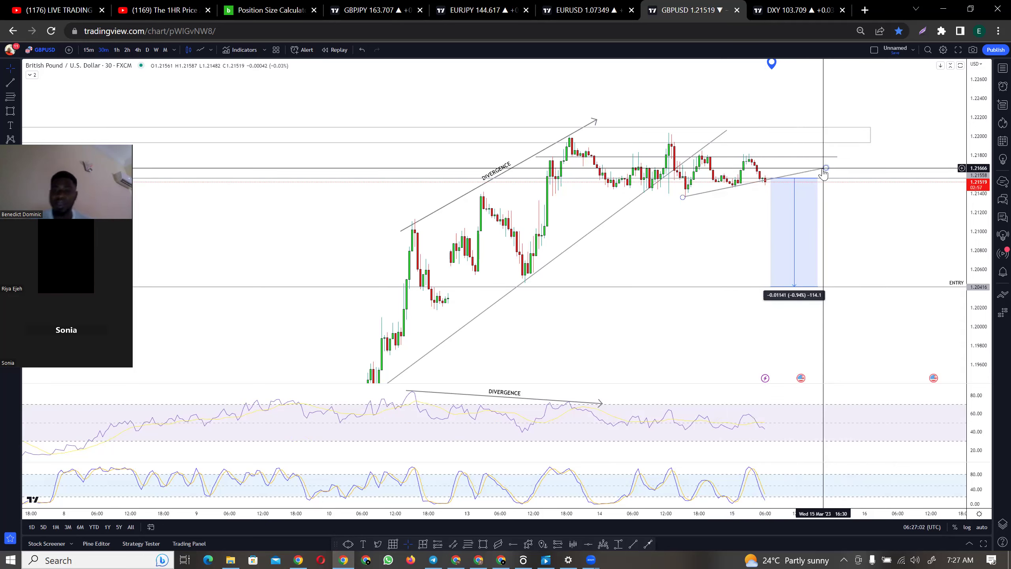
left_click(705, 272)
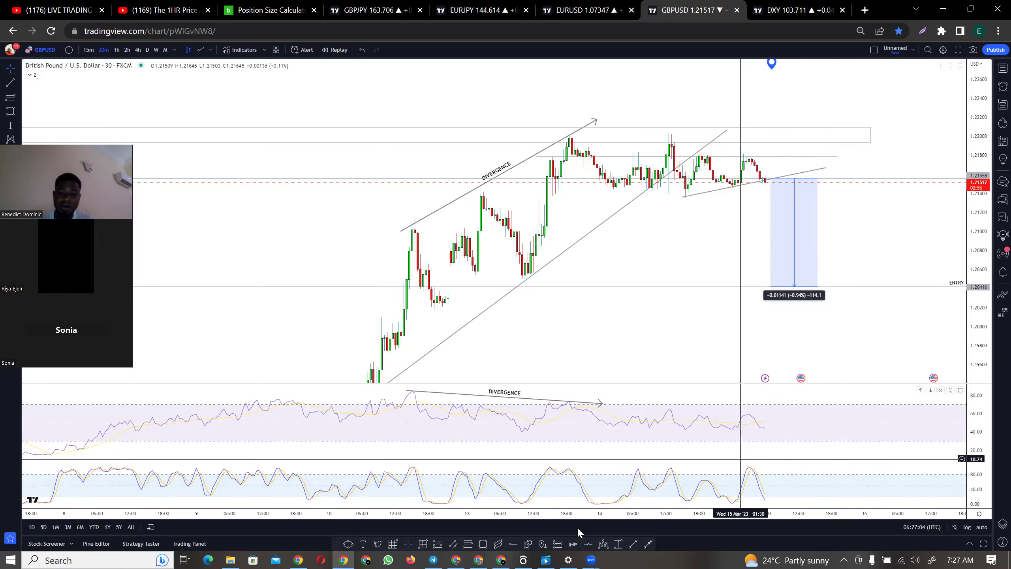
left_click(469, 544)
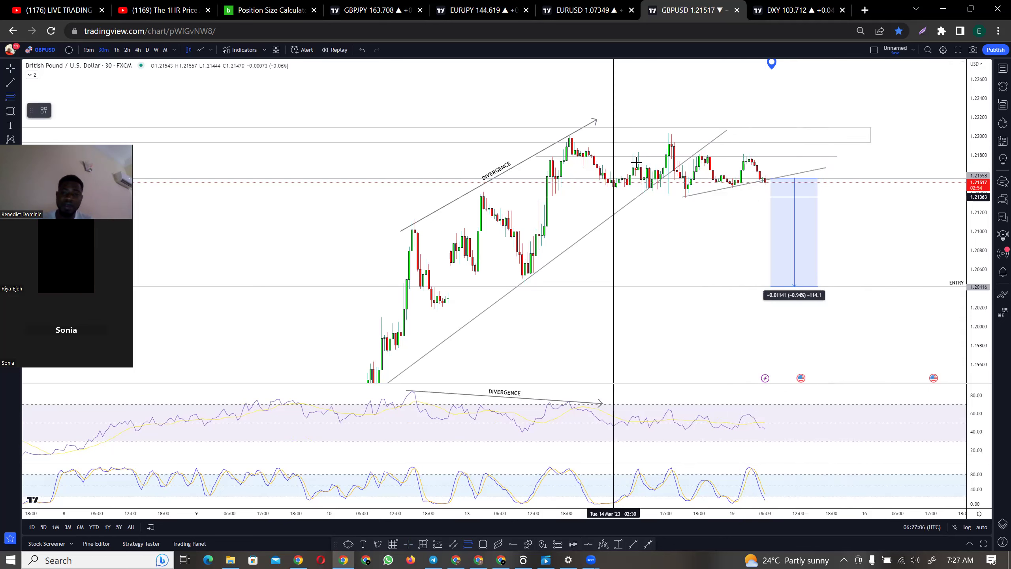
left_click(667, 130)
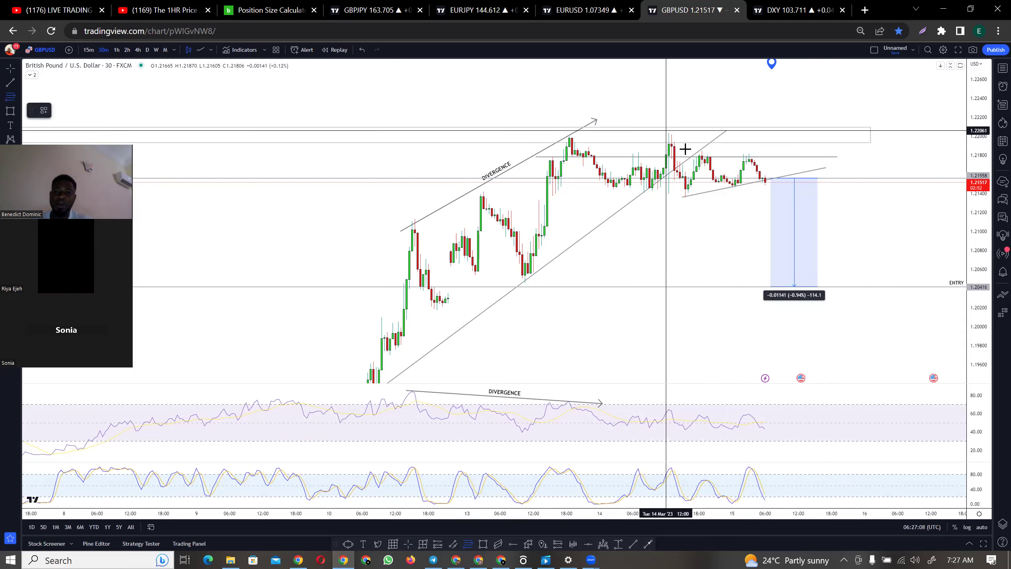
left_click(832, 196)
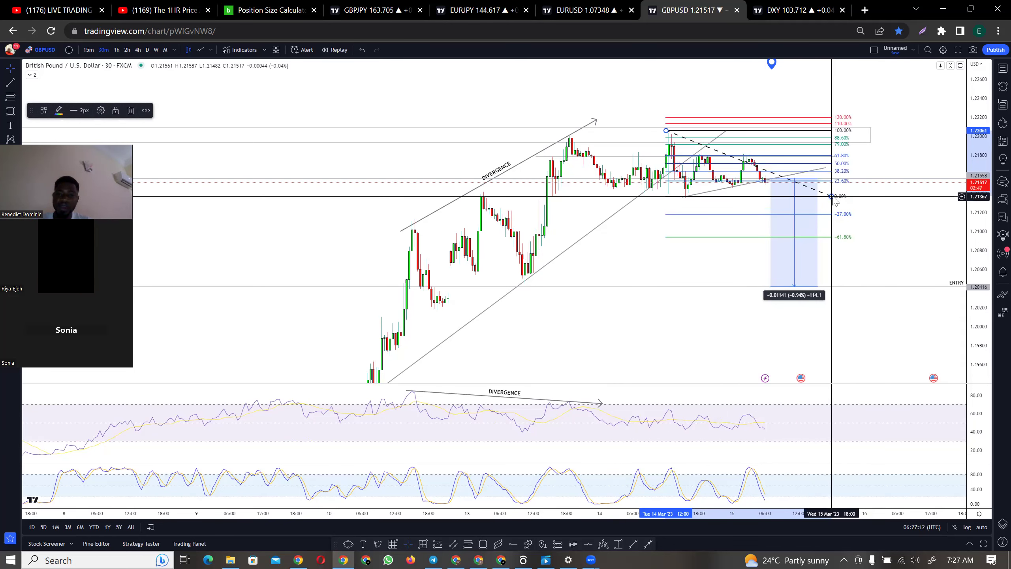
left_click(199, 49)
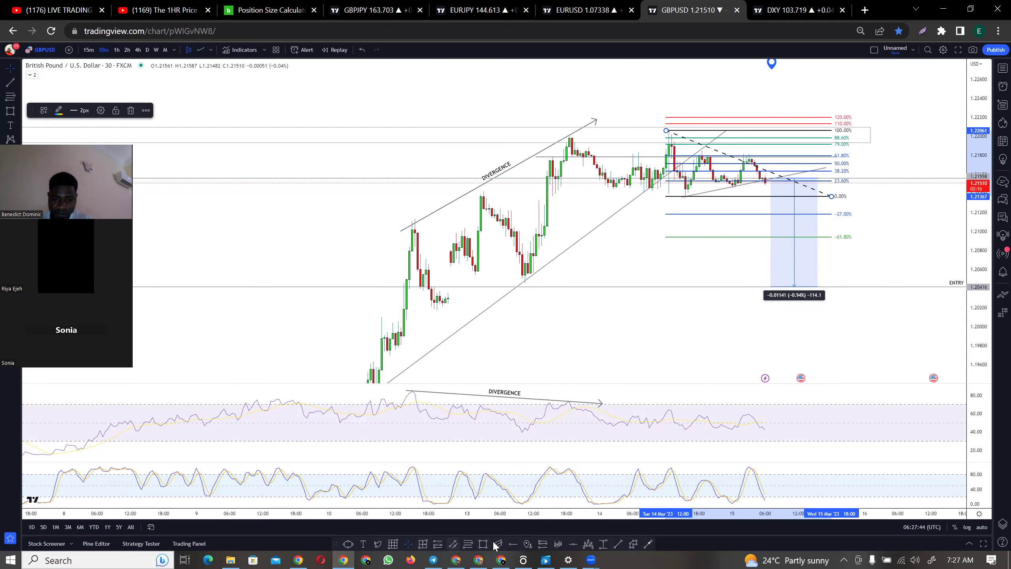
Step: Draw a projected price path from the latest GBPUSD candle: a dip to about 1.21425, a retest near 1.21583 and a drop to the -61.80% level
left_click(632, 543)
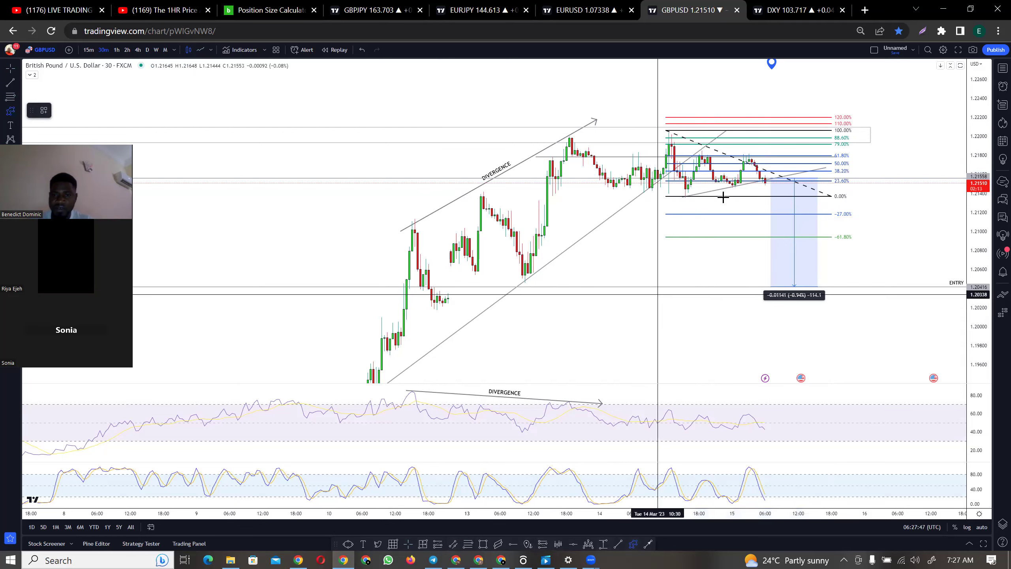
left_click(765, 181)
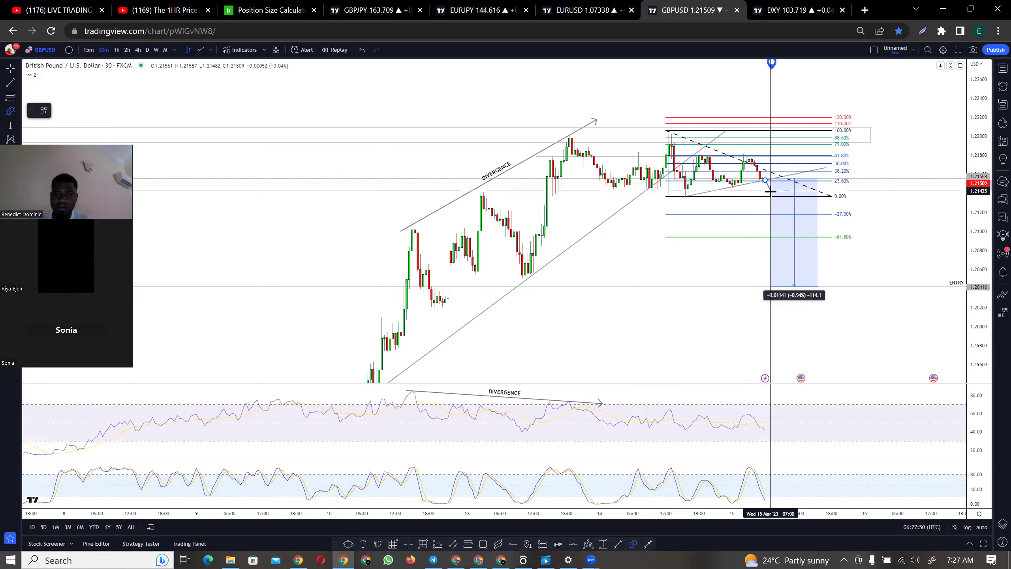
left_click(770, 192)
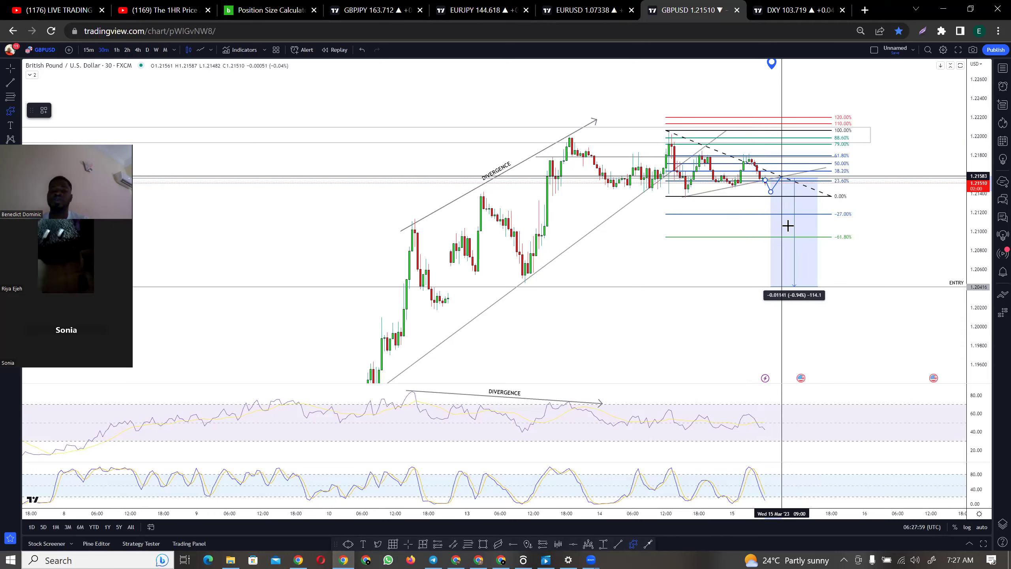
left_click(782, 175)
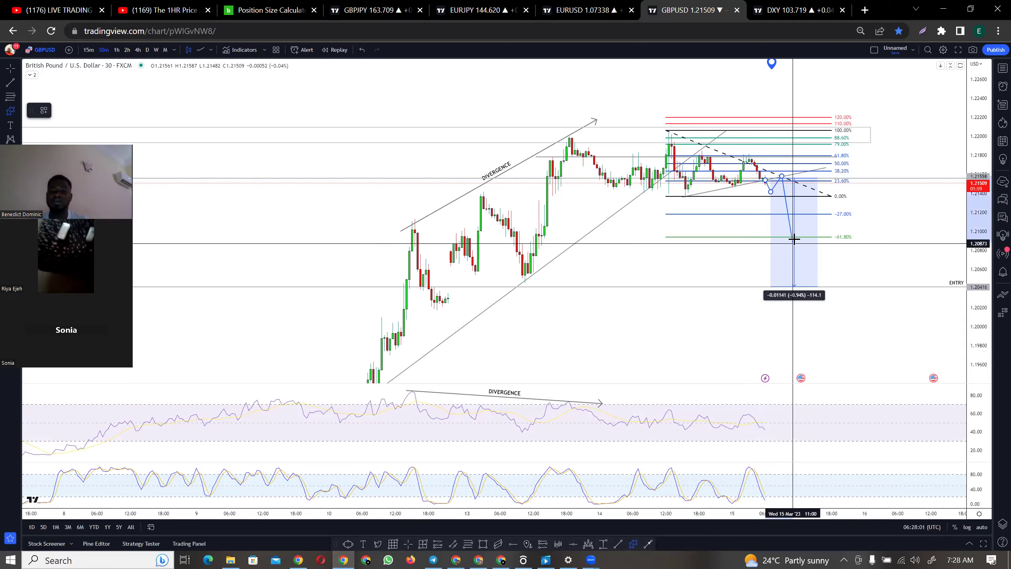
left_click(795, 238)
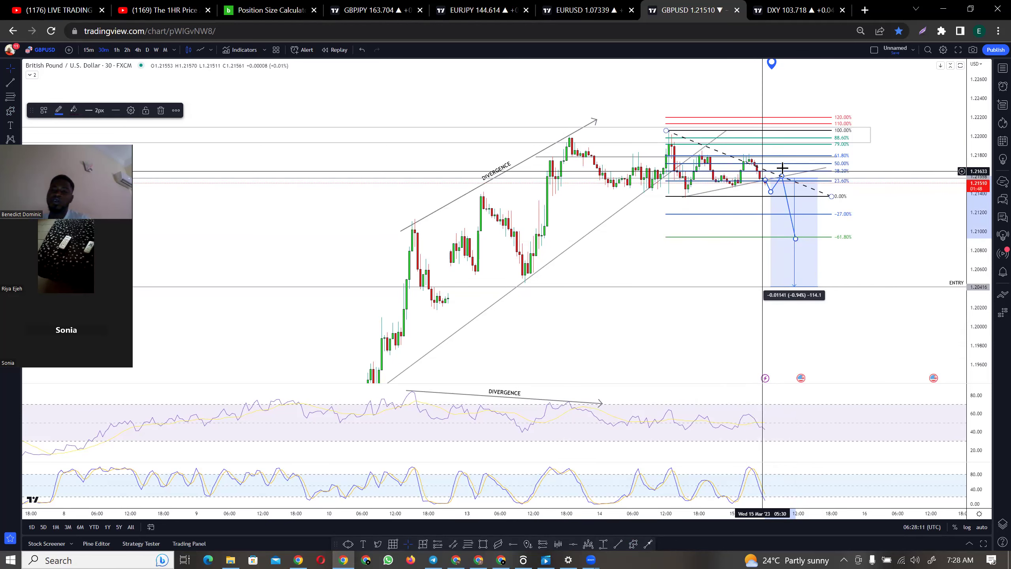
Step: Switch to the EURUSD chart and mark a price range from about 1.07457 at the broken channel line down to about 1.06797 near the DAOI line
left_click(585, 10)
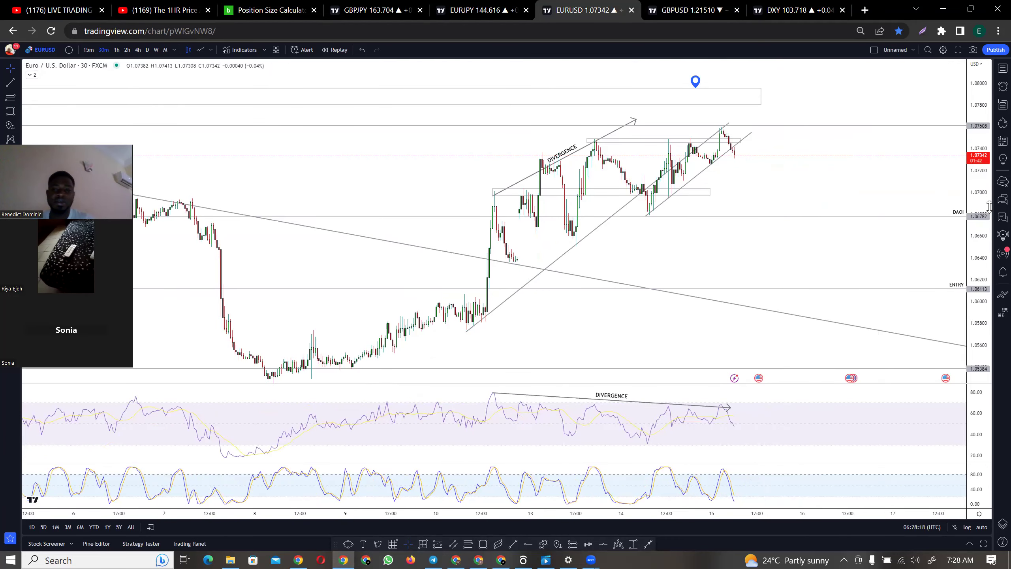
left_click_drag(990, 221, 986, 255)
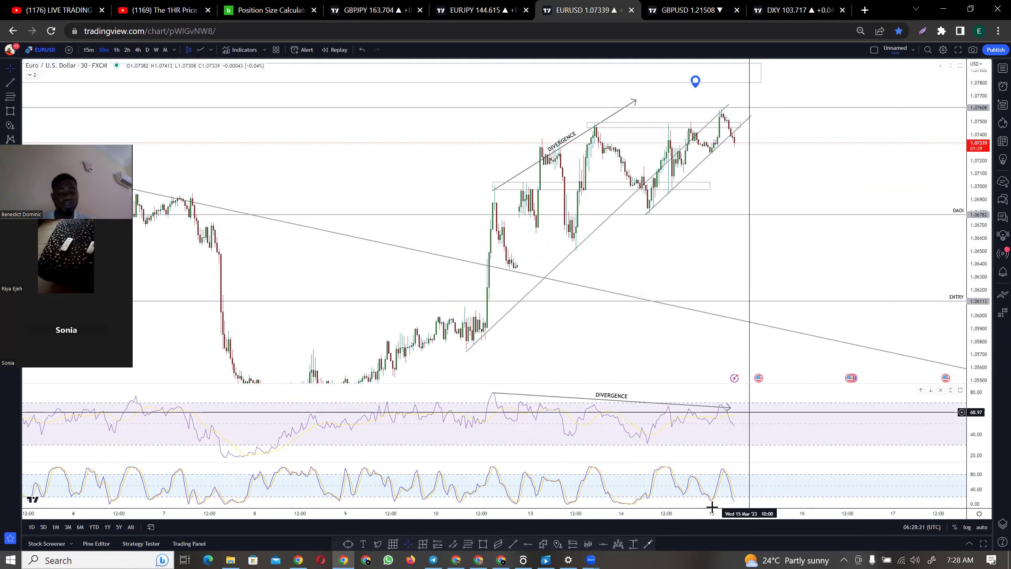
left_click_drag(701, 515, 593, 517)
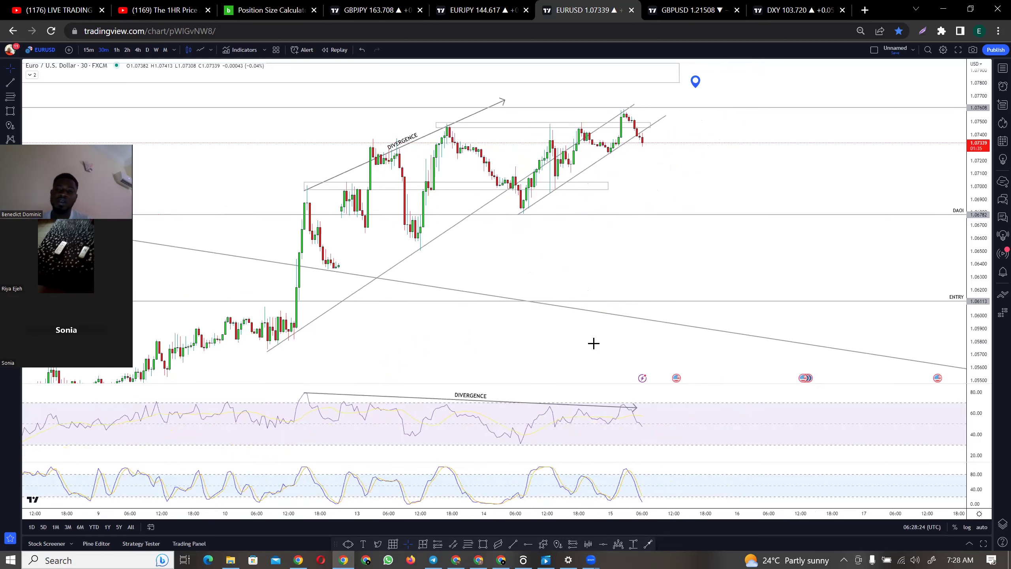
left_click(626, 127)
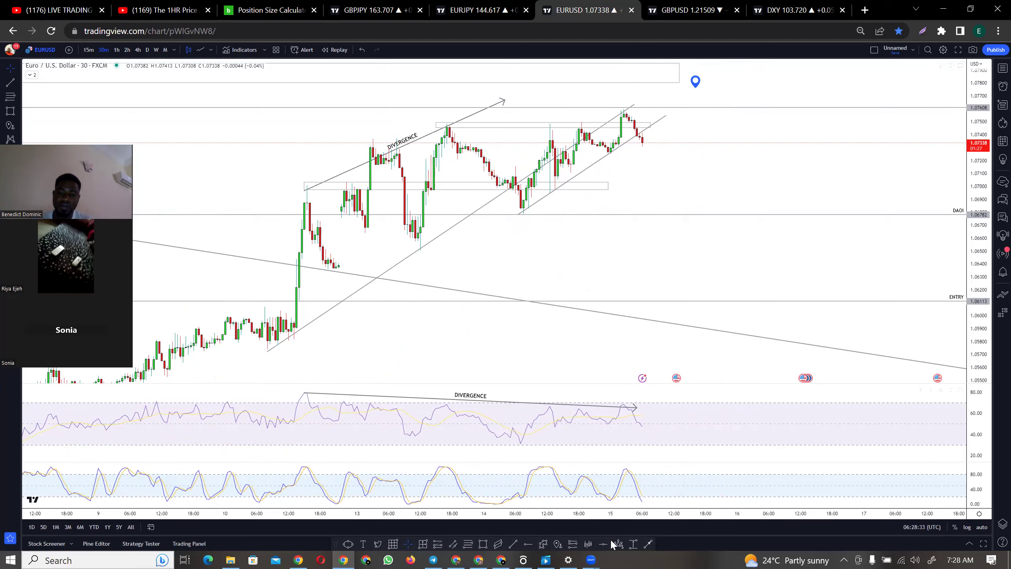
left_click(637, 127)
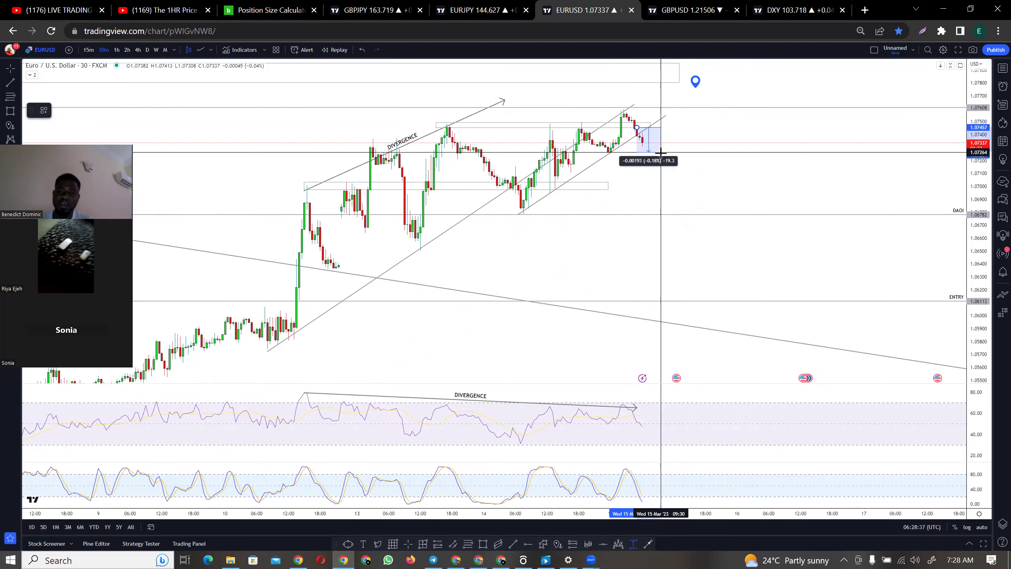
left_click(662, 212)
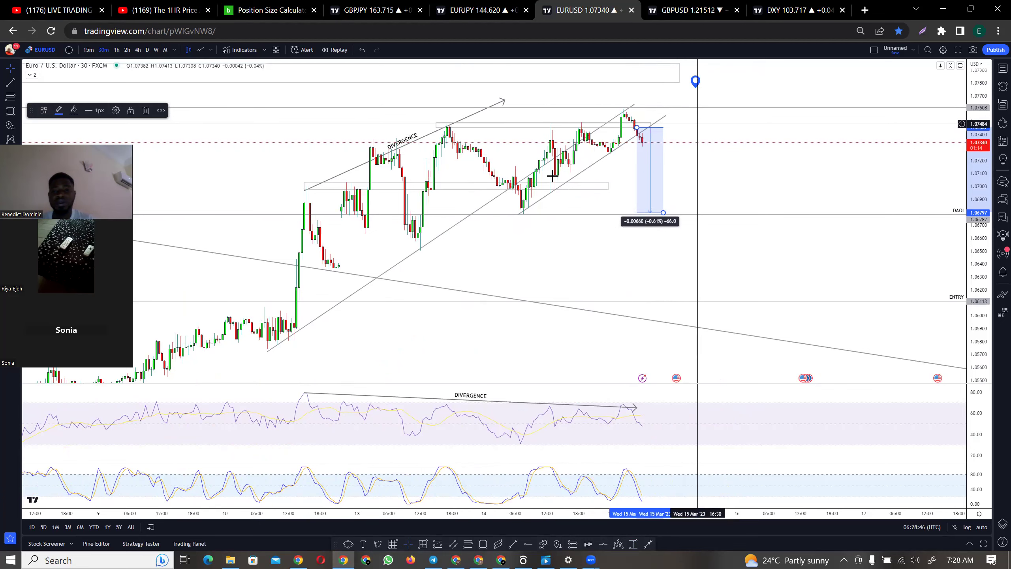
left_click(778, 134)
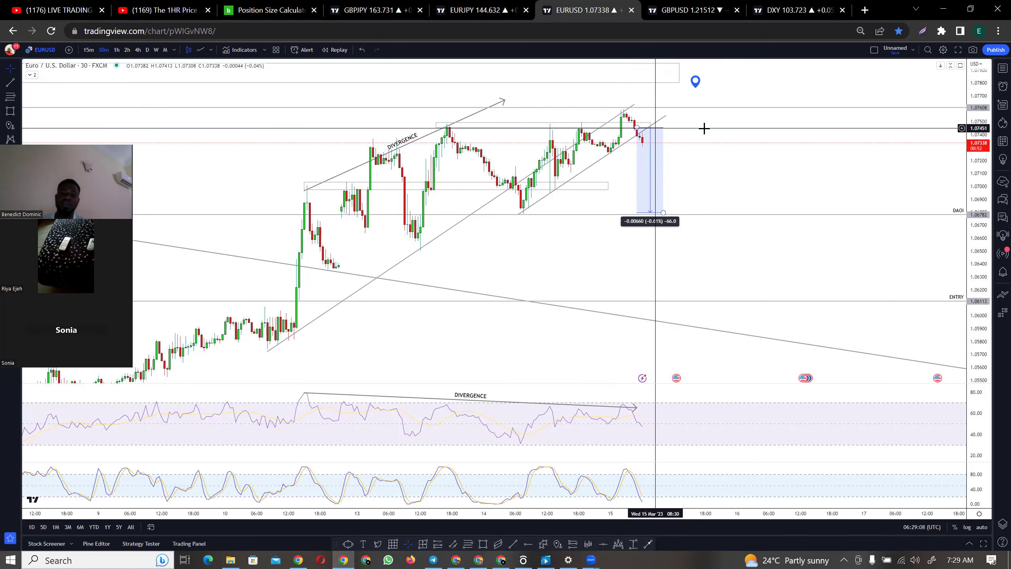
left_click(651, 125)
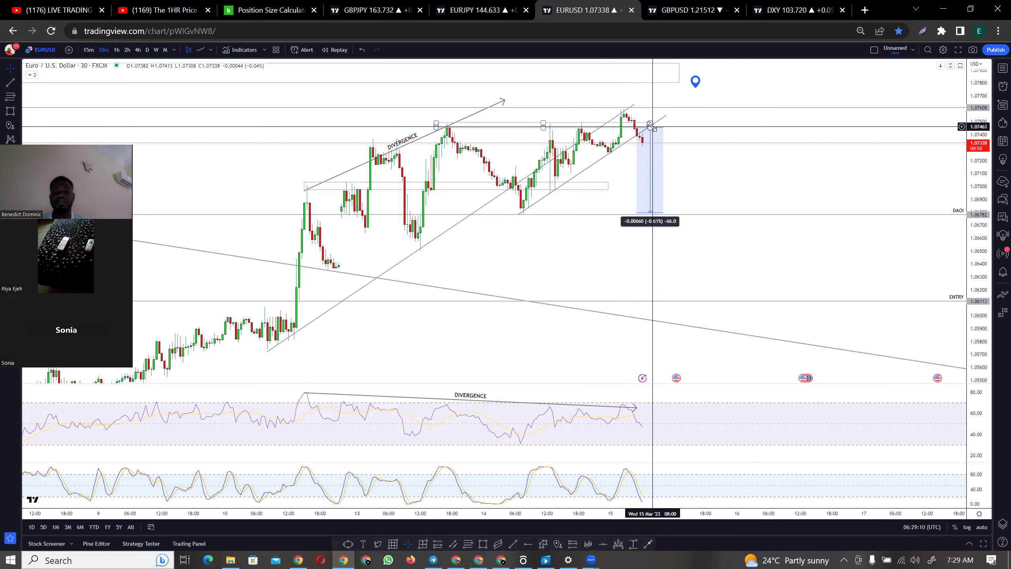
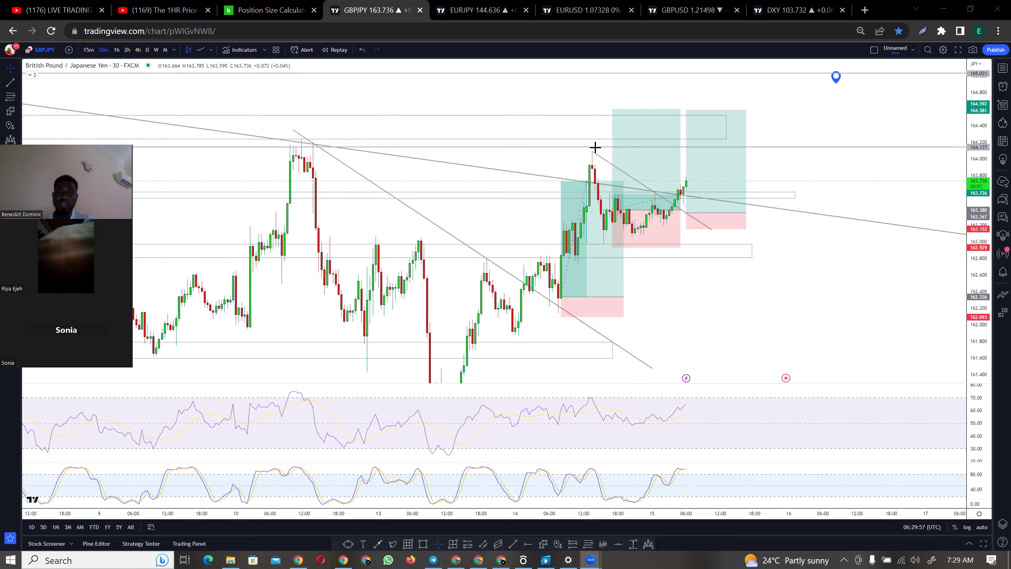
Step: Read the anchored note on the GBPJPY chart and compress the price scale to show more of the price range
left_click_drag(978, 191, 979, 212)
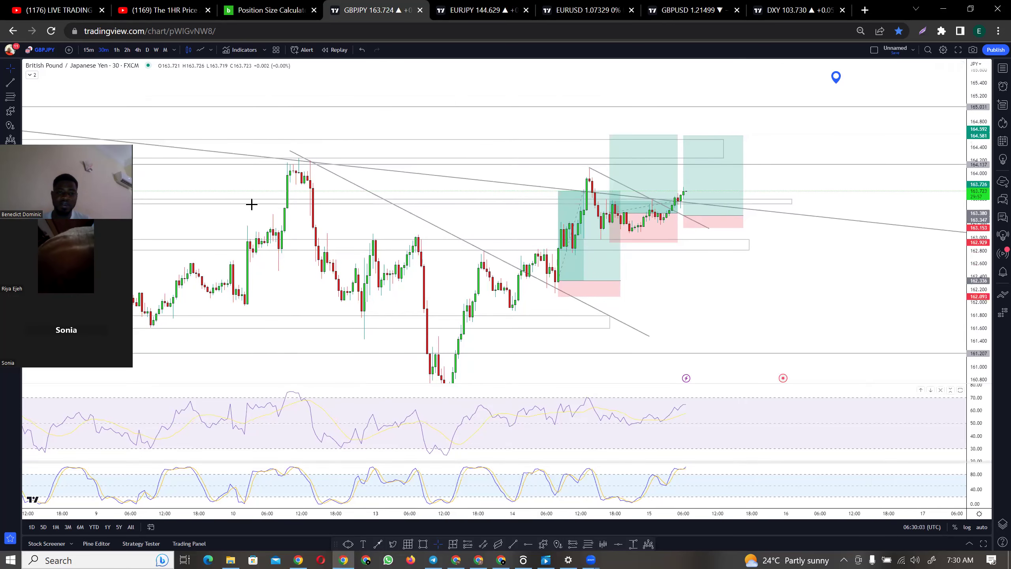
double_click(837, 77)
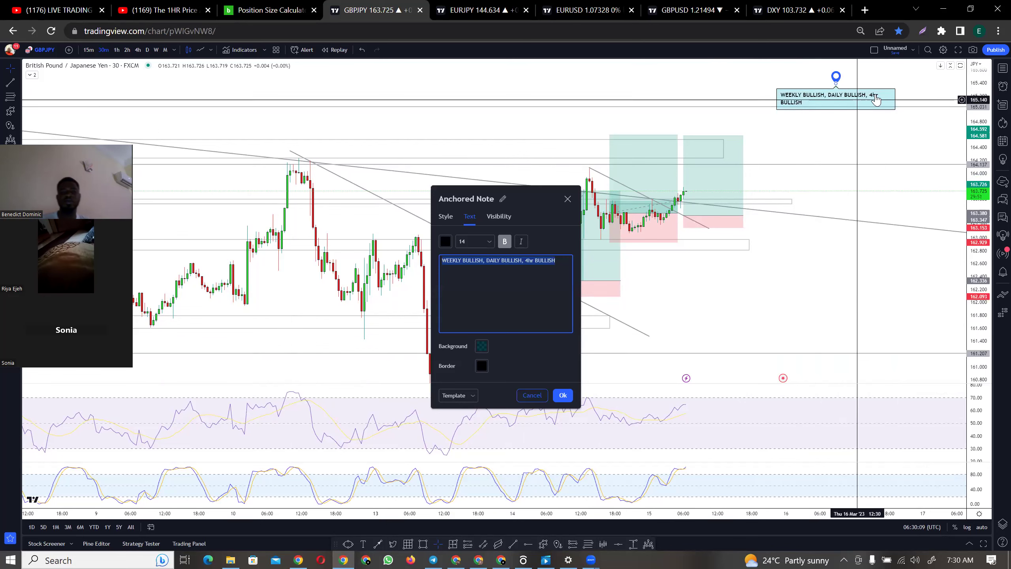
left_click(562, 395)
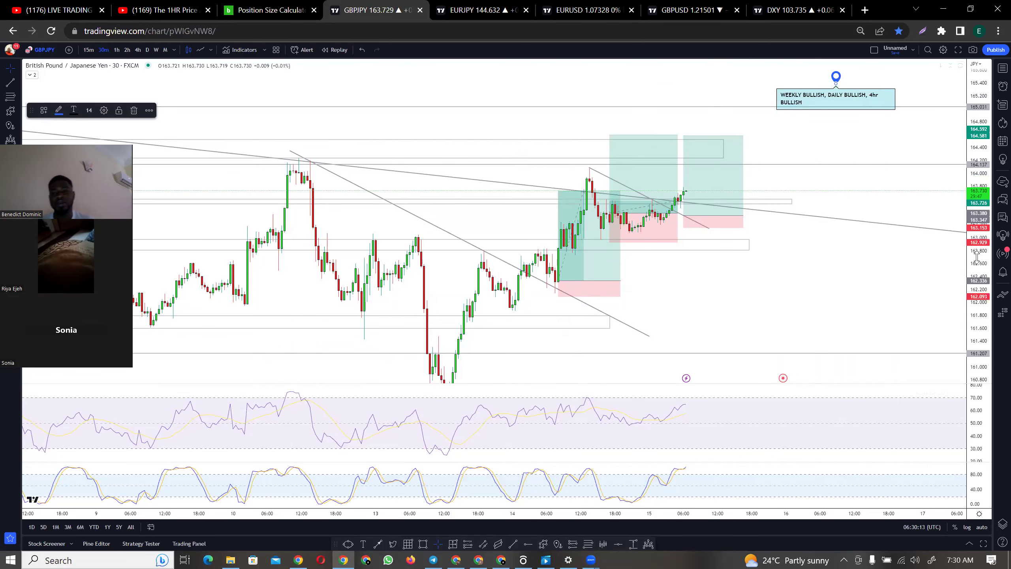
left_click_drag(972, 215, 974, 255)
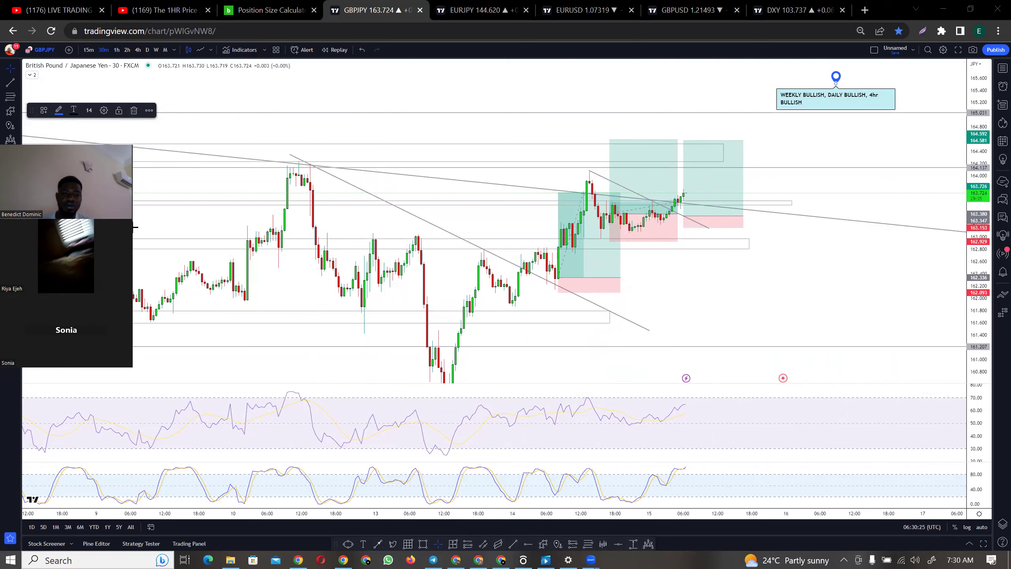
left_click(739, 273)
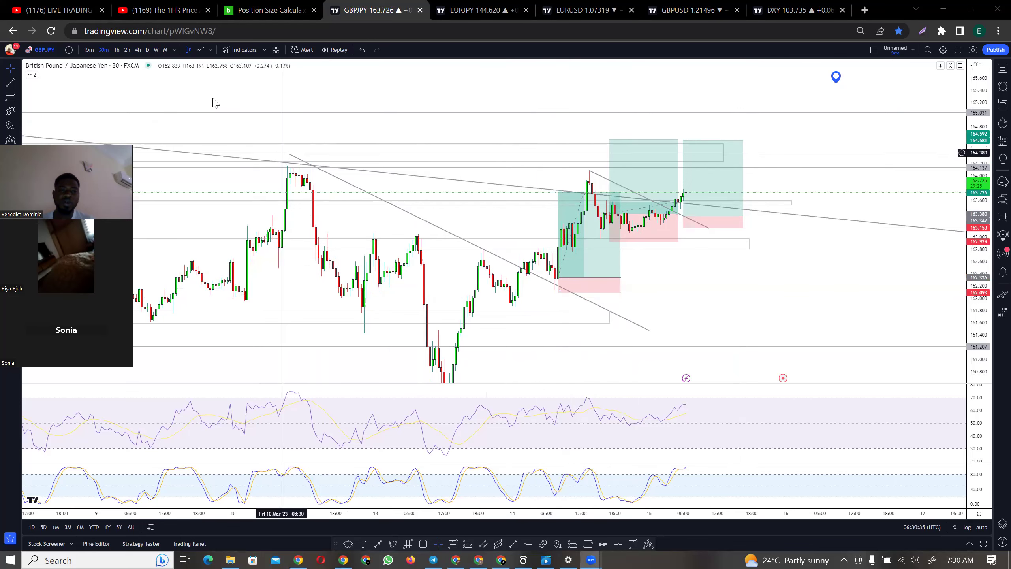
Step: Show the GBPJPY chart on the 1-hour timeframe with the recent swings and position boxes spread out in view
left_click(117, 50)
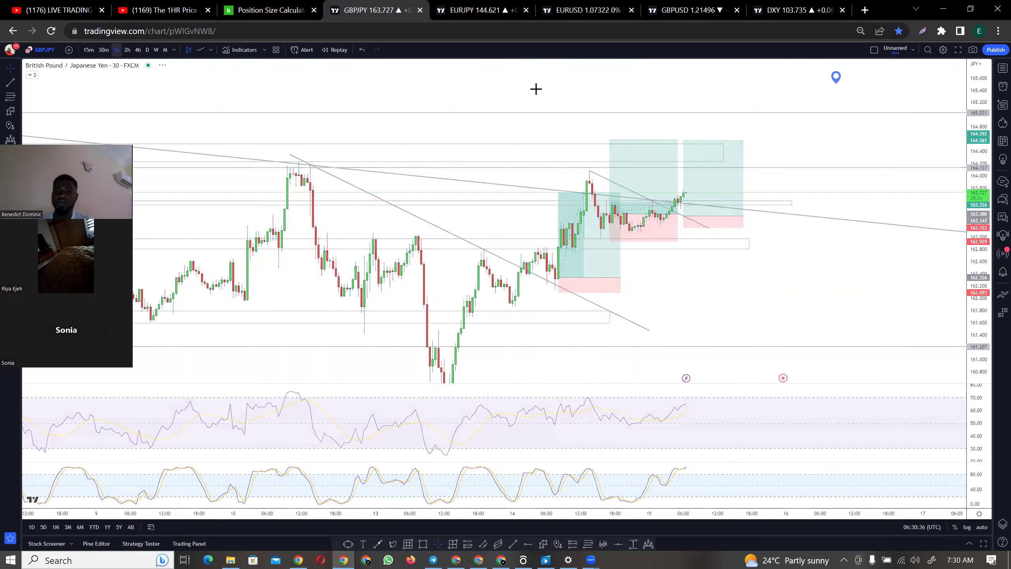
left_click_drag(976, 189, 976, 239)
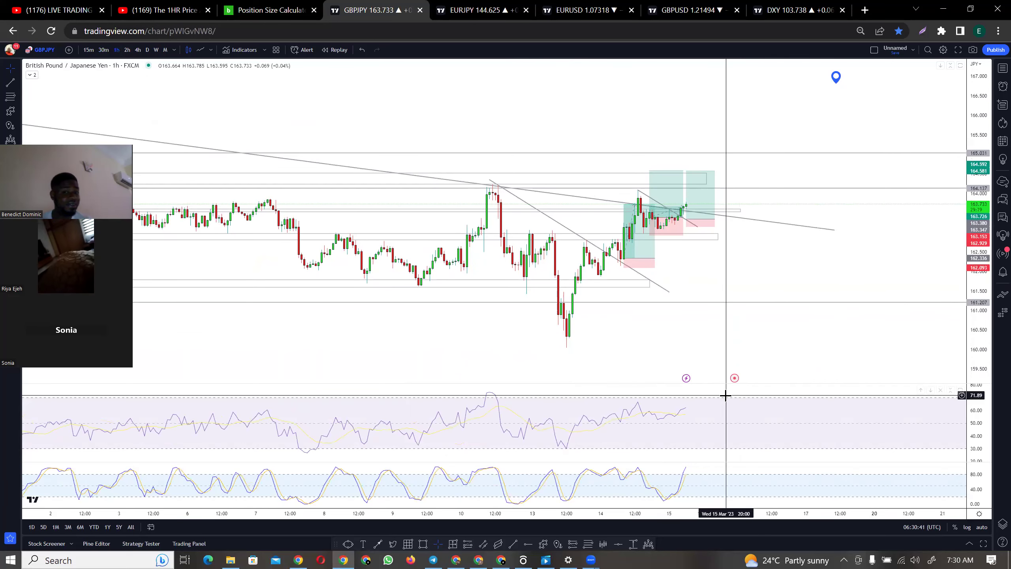
left_click_drag(614, 516, 597, 516)
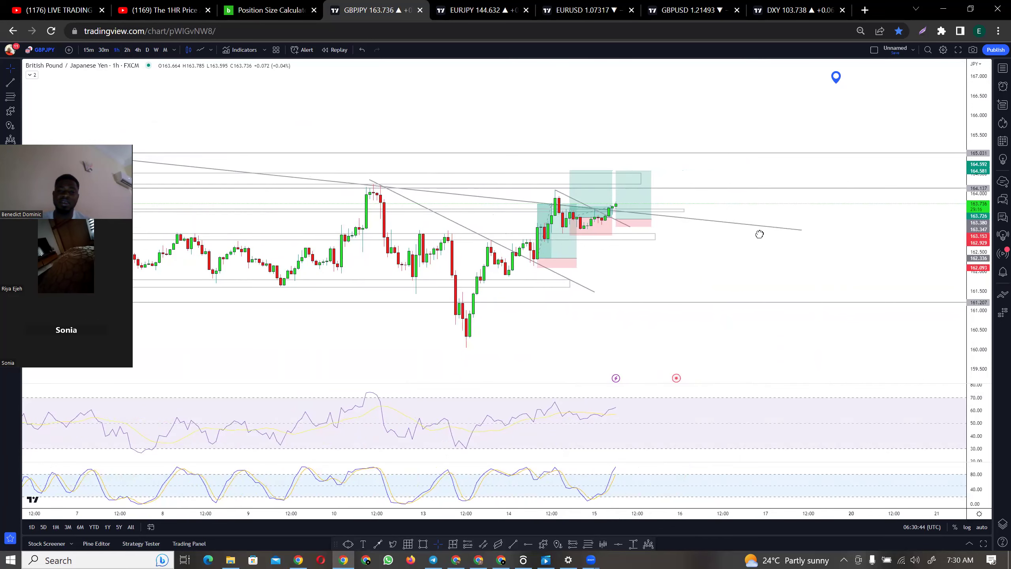
scroll(759, 234, "left", 3)
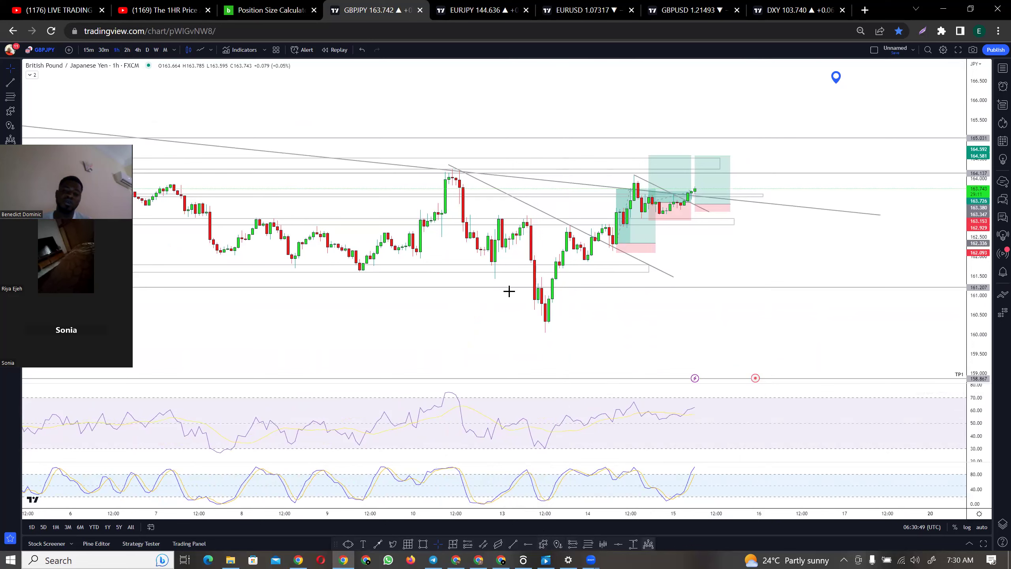
left_click_drag(459, 174, 514, 301)
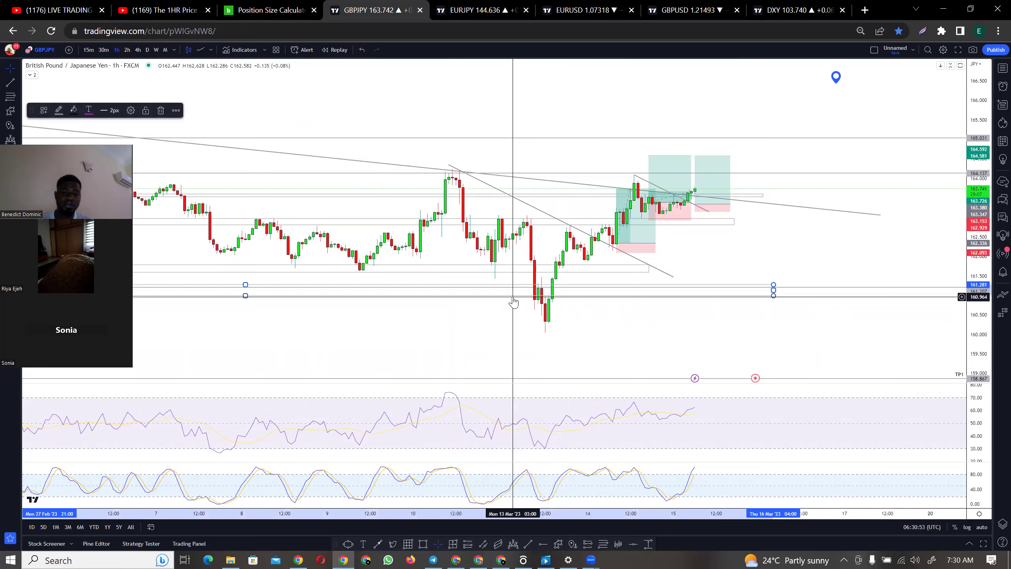
key("ctrl+z")
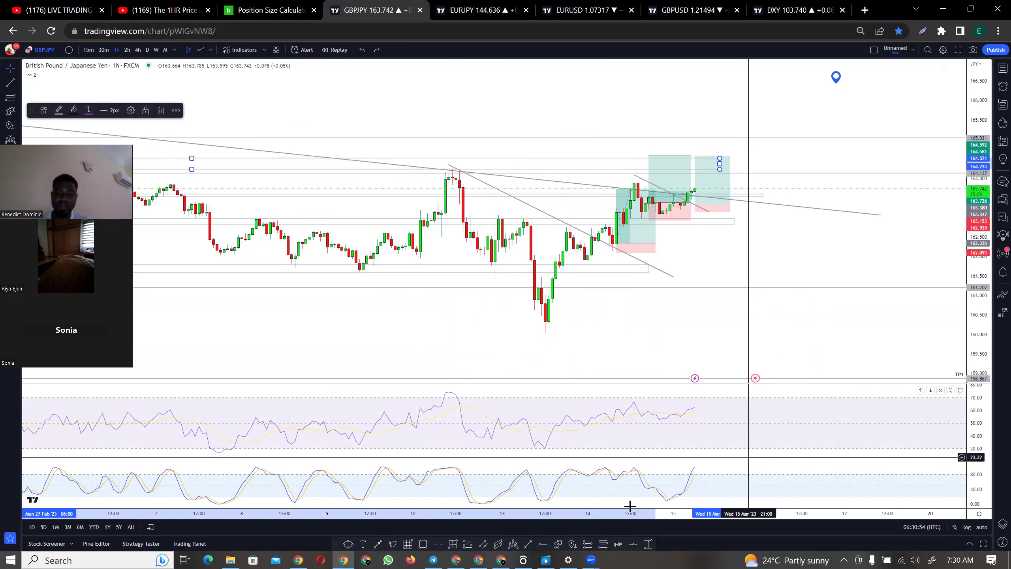
left_click(513, 544)
left_click(456, 172)
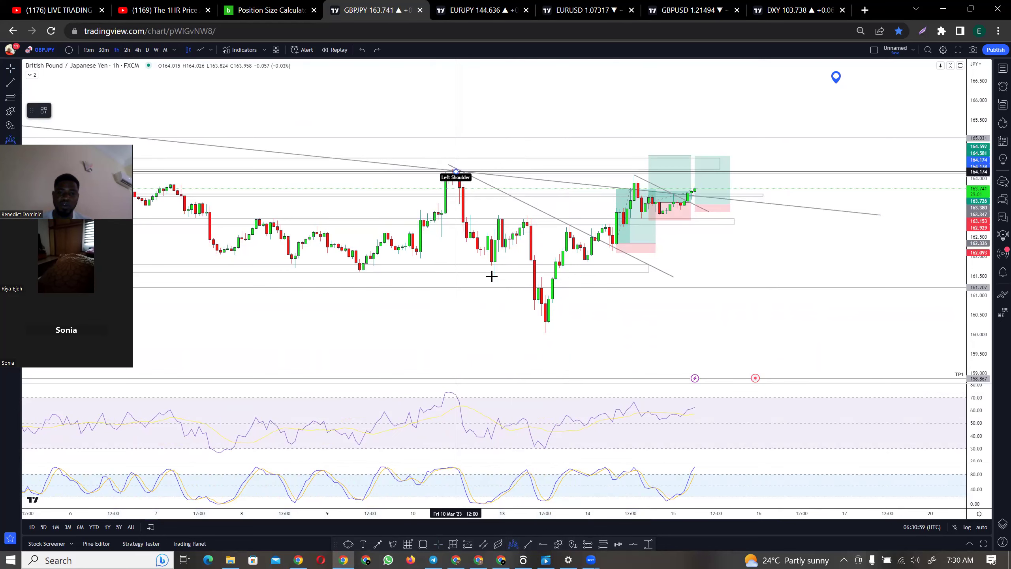
left_click(492, 267)
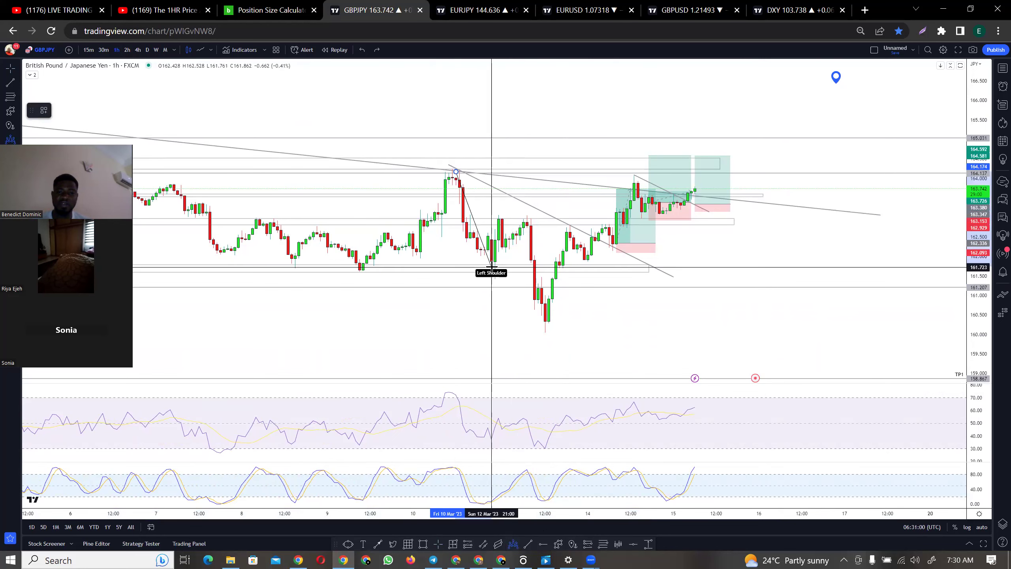
left_click(526, 216)
left_click(545, 331)
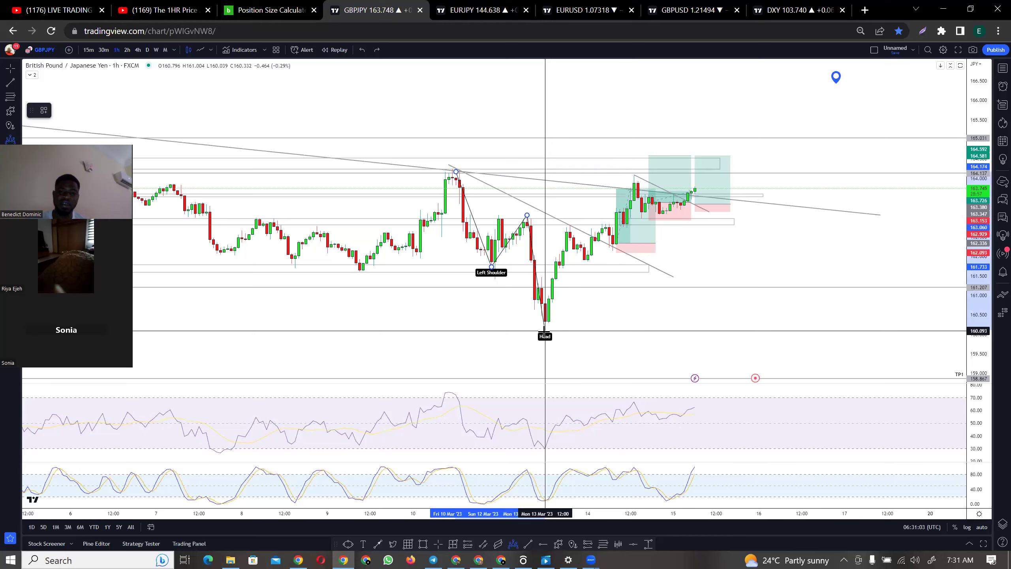
left_click(602, 225)
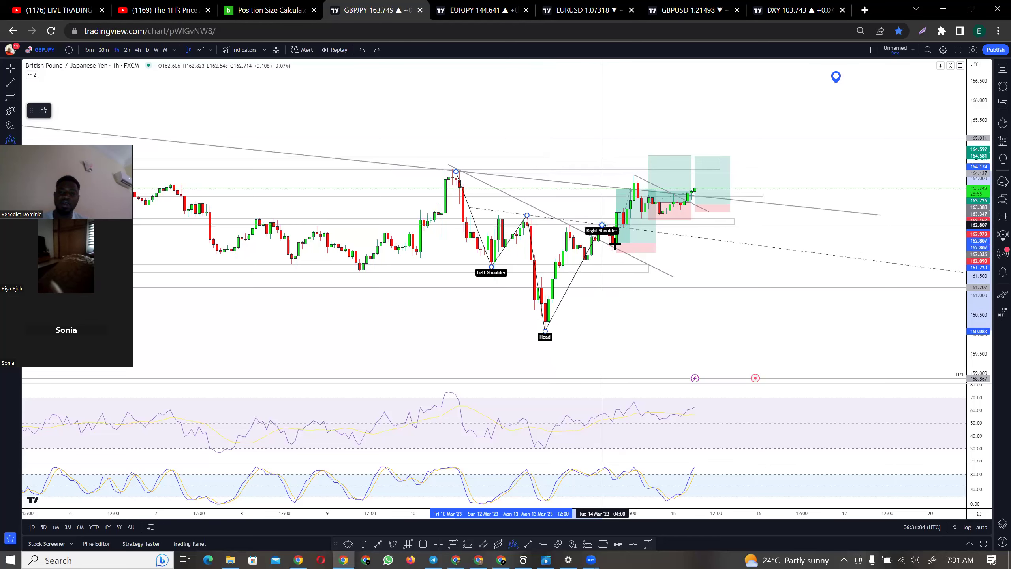
left_click(612, 245)
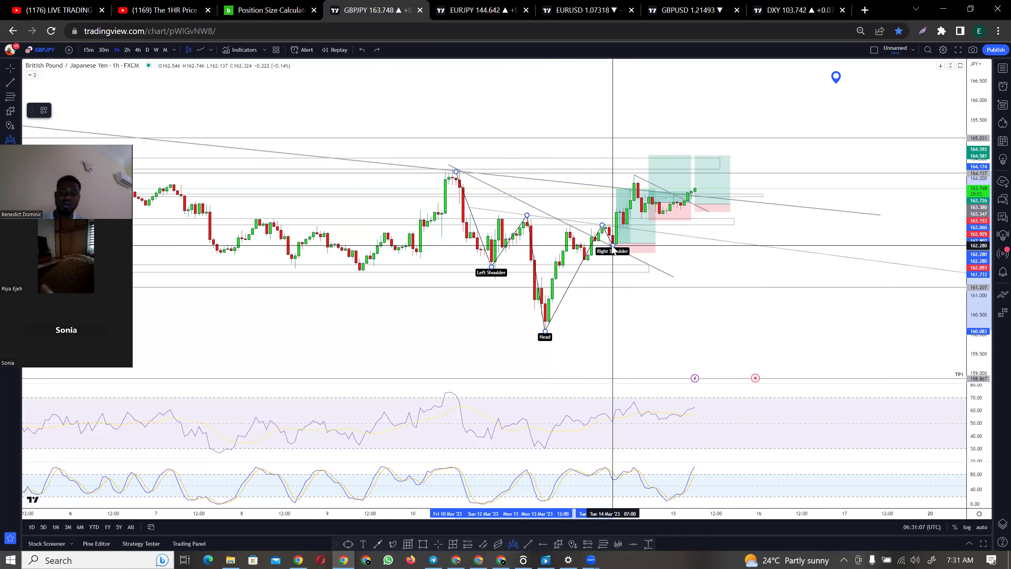
left_click(161, 111)
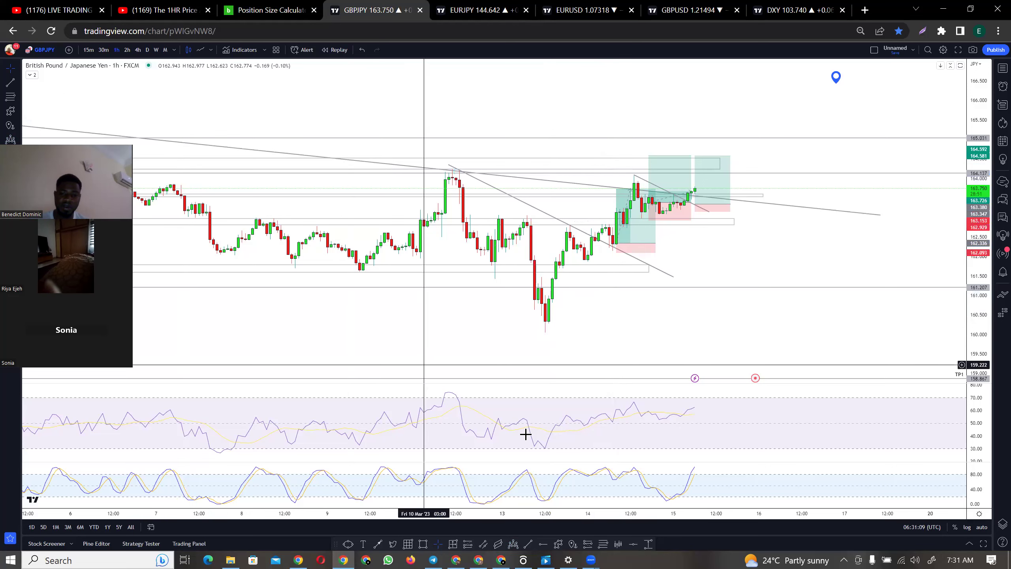
Step: Draw an inverse head and shoulders pattern on GBPJPY with the left shoulder near 161.571, head near 160.073 and right shoulder near 161.845, and delete it
left_click(513, 544)
left_click(456, 174)
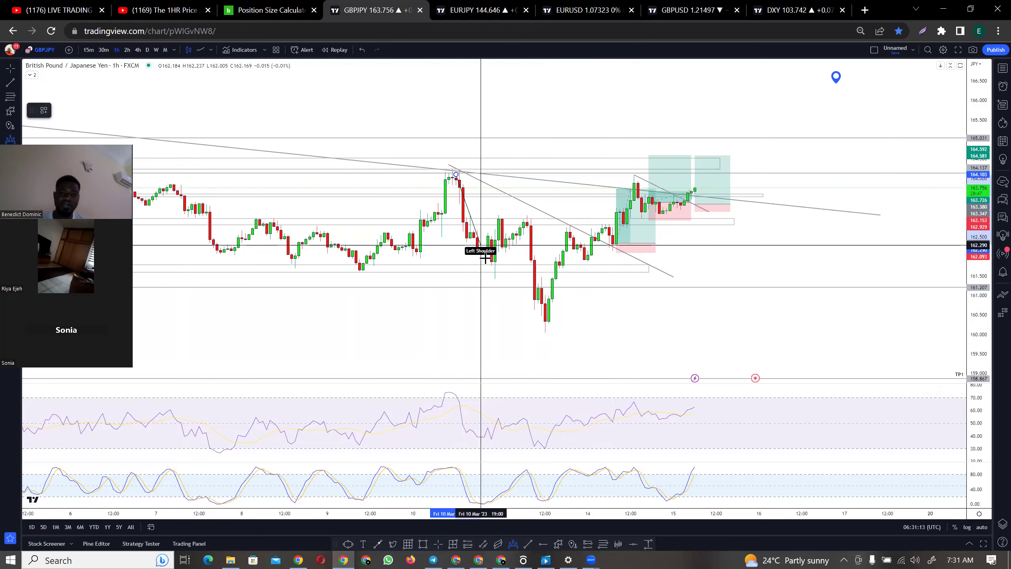
left_click(491, 273)
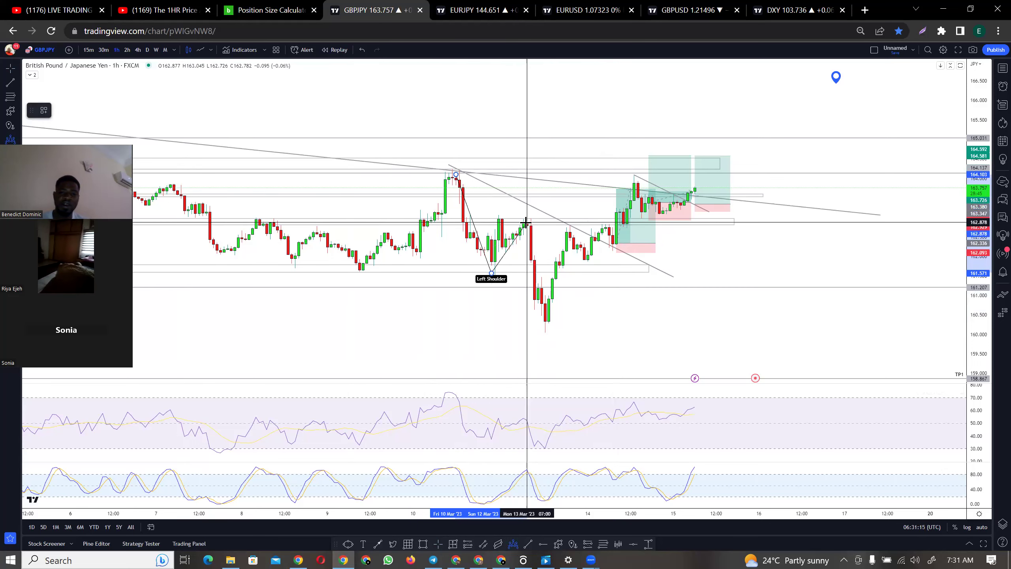
left_click(527, 222)
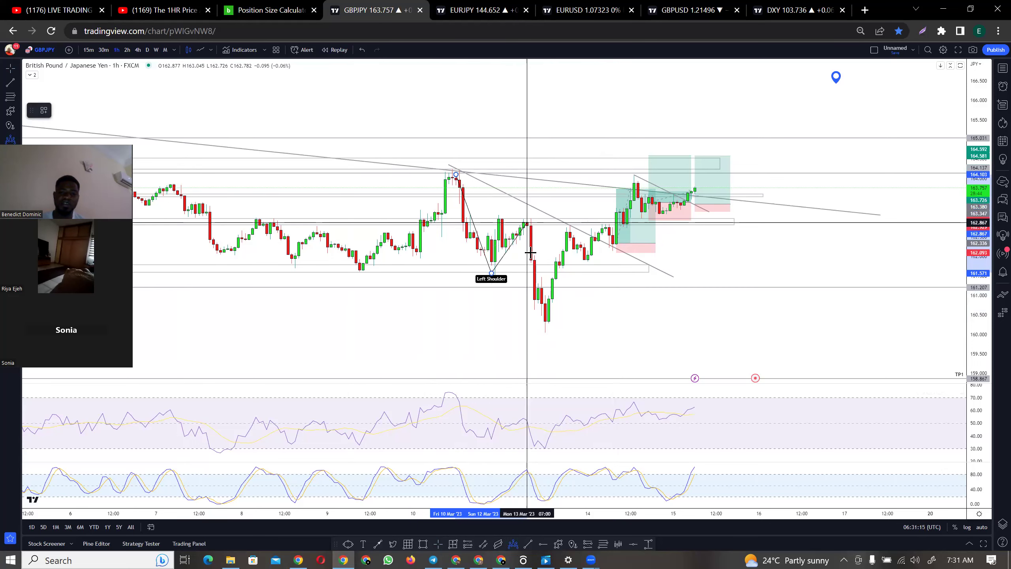
left_click(542, 332)
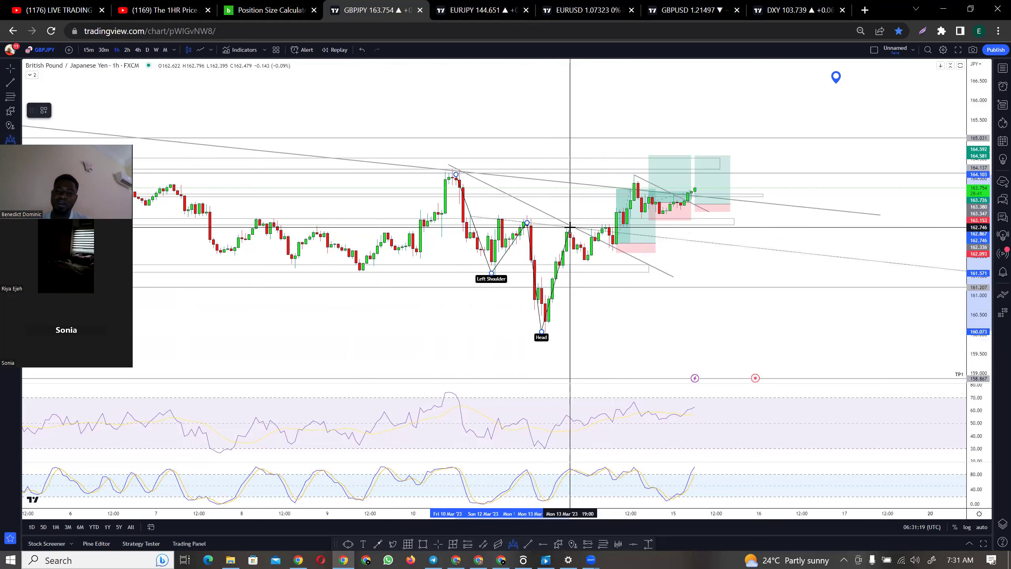
left_click(569, 227)
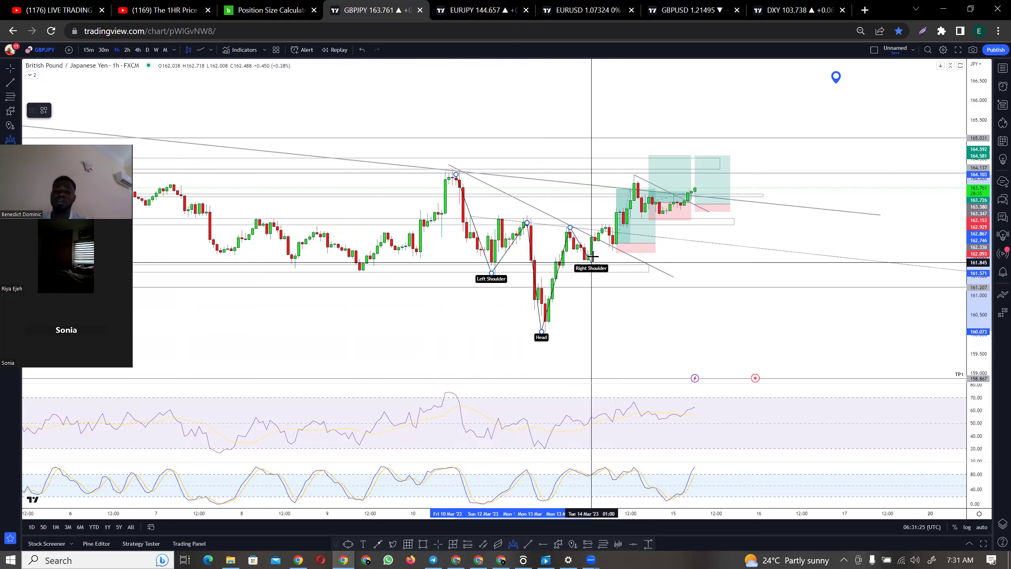
left_click(592, 262)
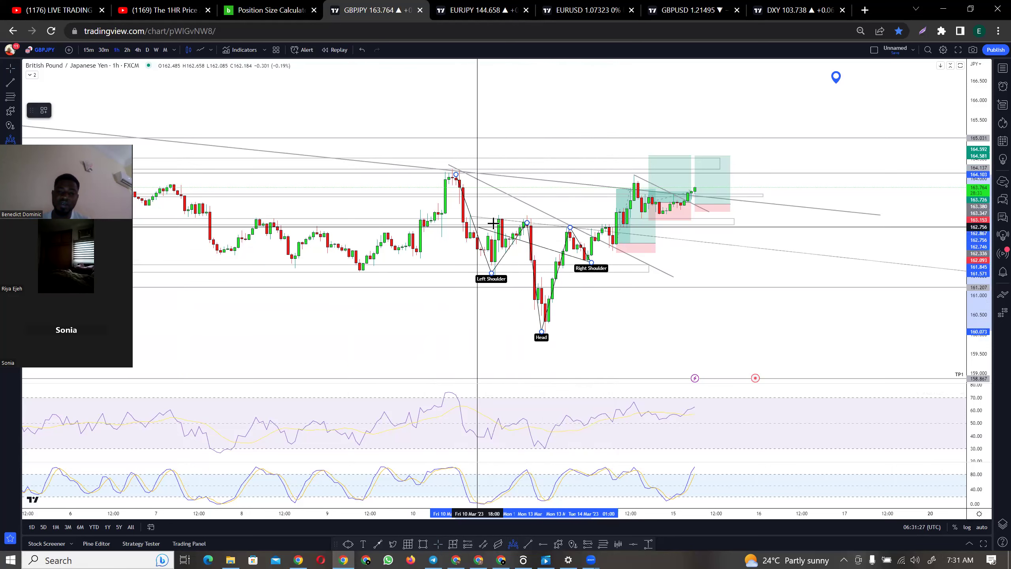
double_click(570, 224)
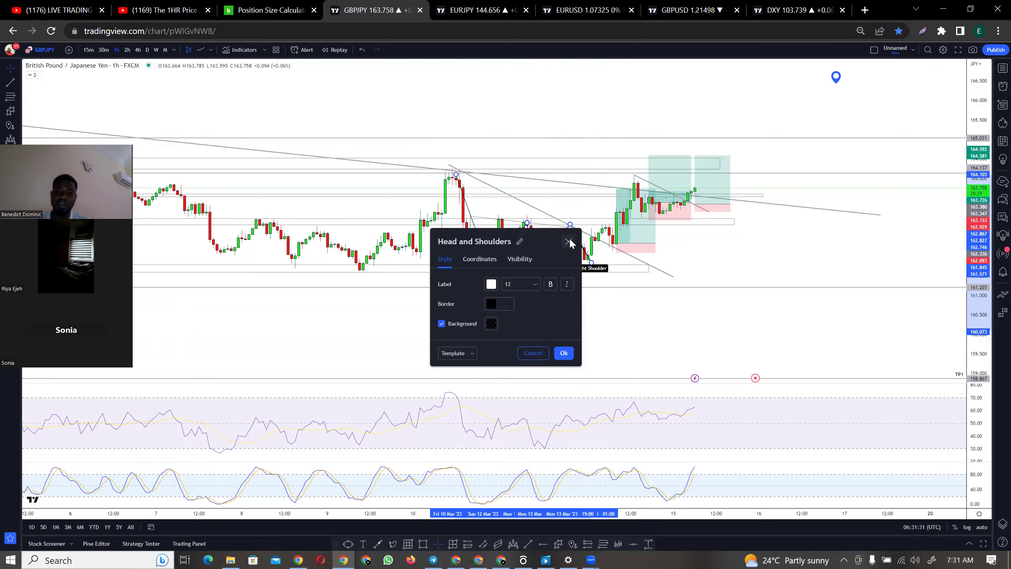
left_click(568, 241)
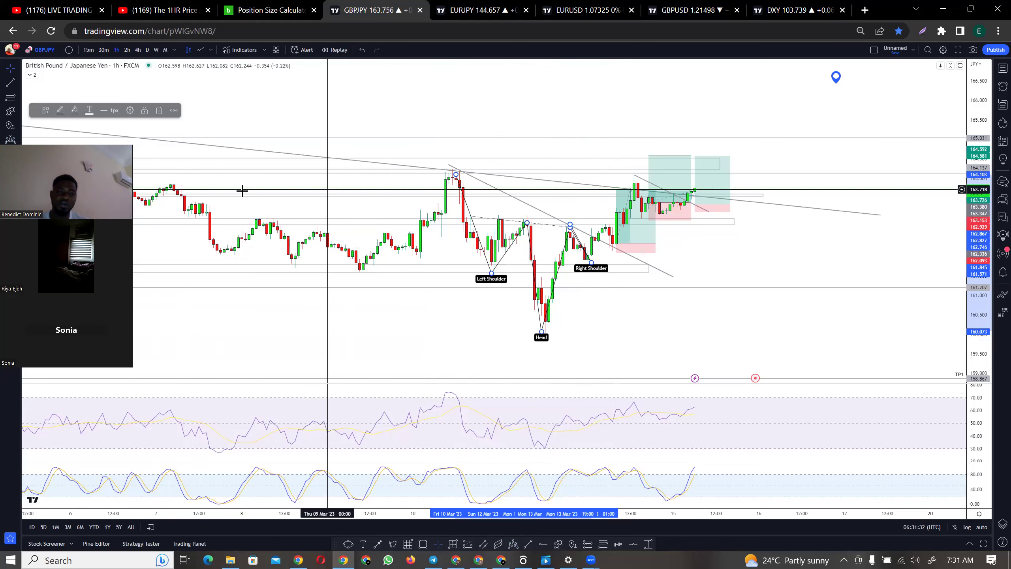
left_click(159, 110)
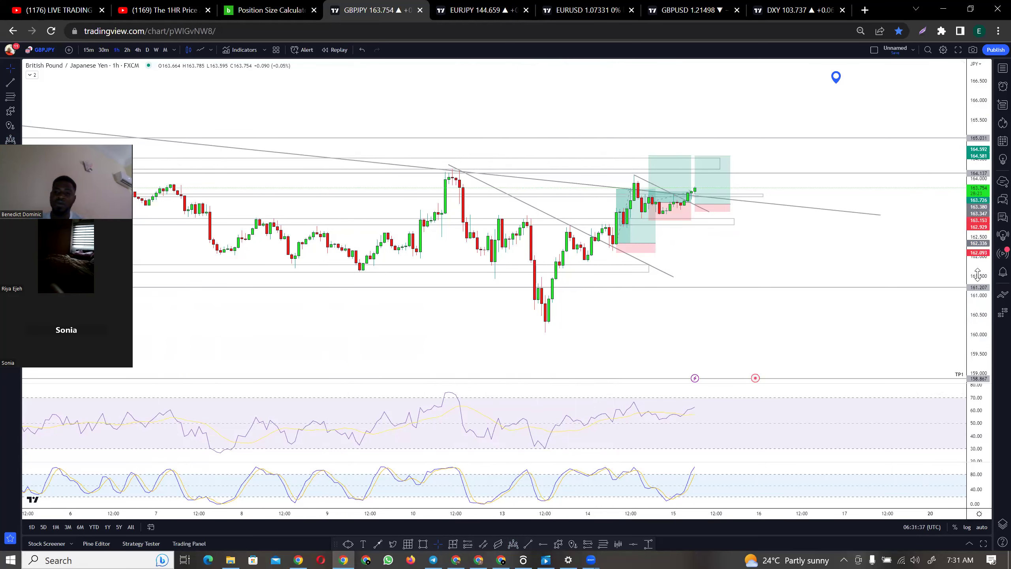
Step: Stretch the price scale of the 1-hour GBPJPY chart and examine the middle long position's entry, stop and target
left_click_drag(978, 233, 975, 216)
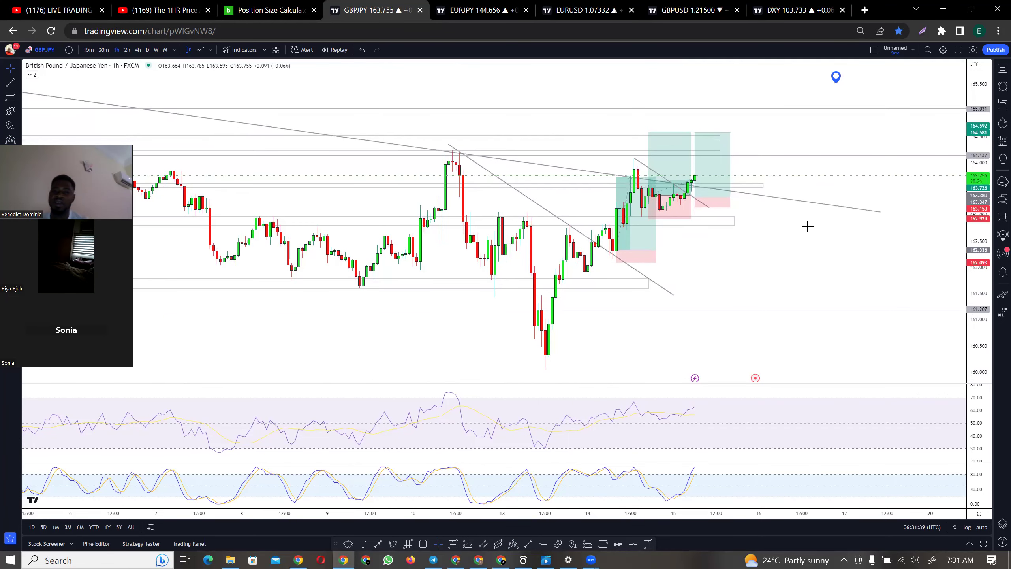
left_click_drag(796, 296, 797, 309)
left_click(641, 246)
left_click(672, 211)
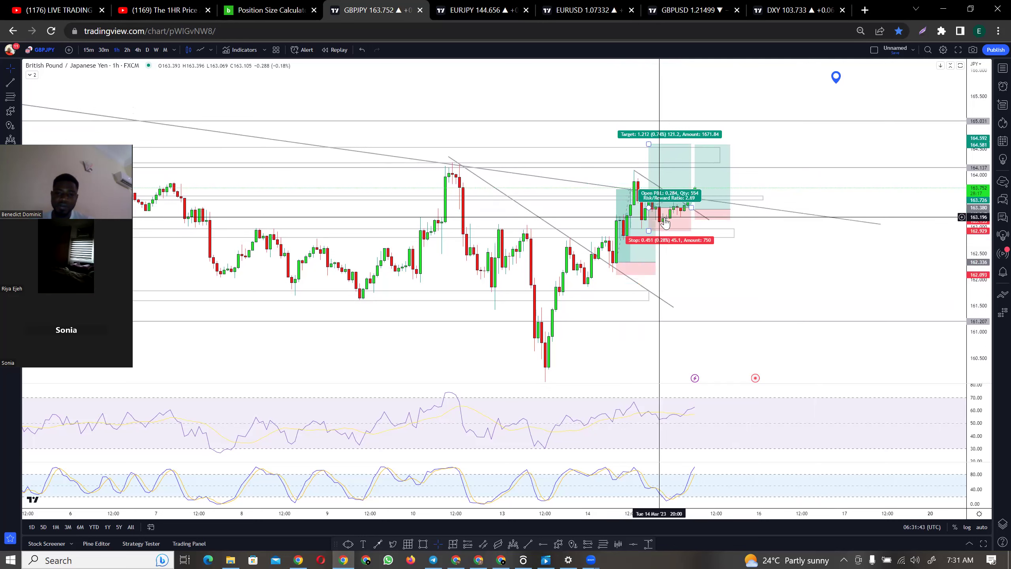
left_click(587, 207)
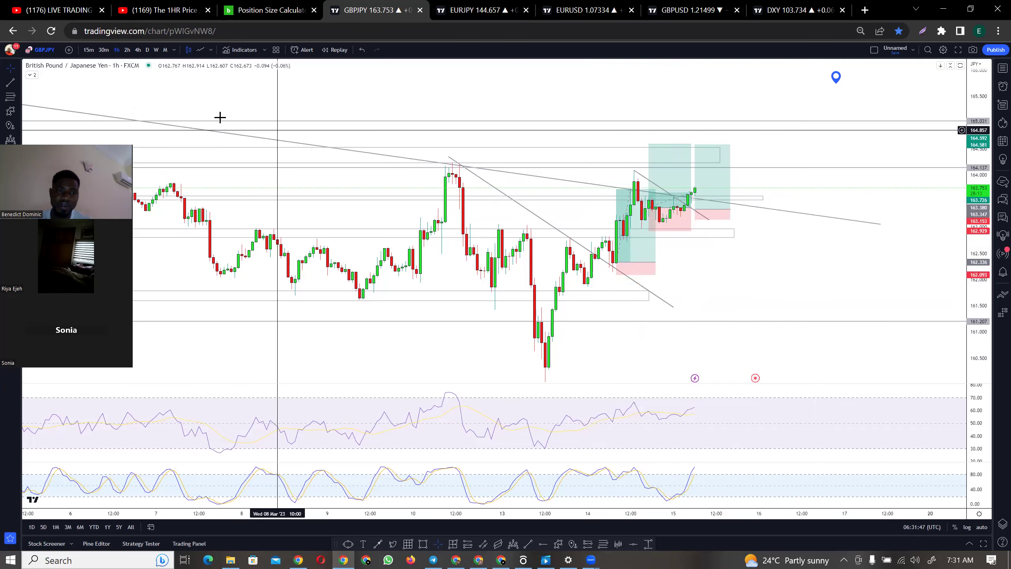
Step: Show the GBPJPY chart on the 30-minute timeframe with the price scale stretched around the long position boxes
left_click(104, 50)
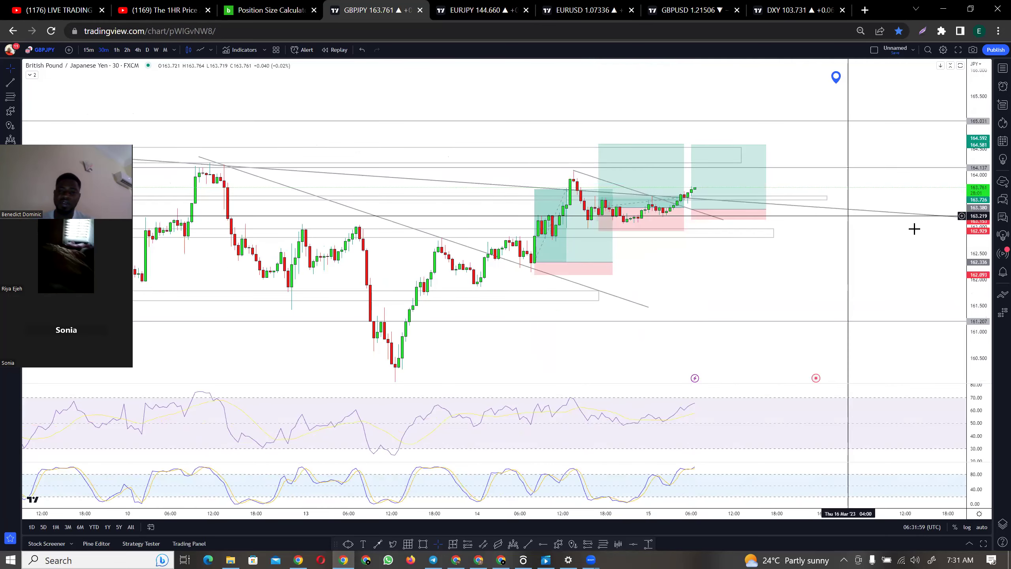
left_click_drag(983, 254, 981, 229)
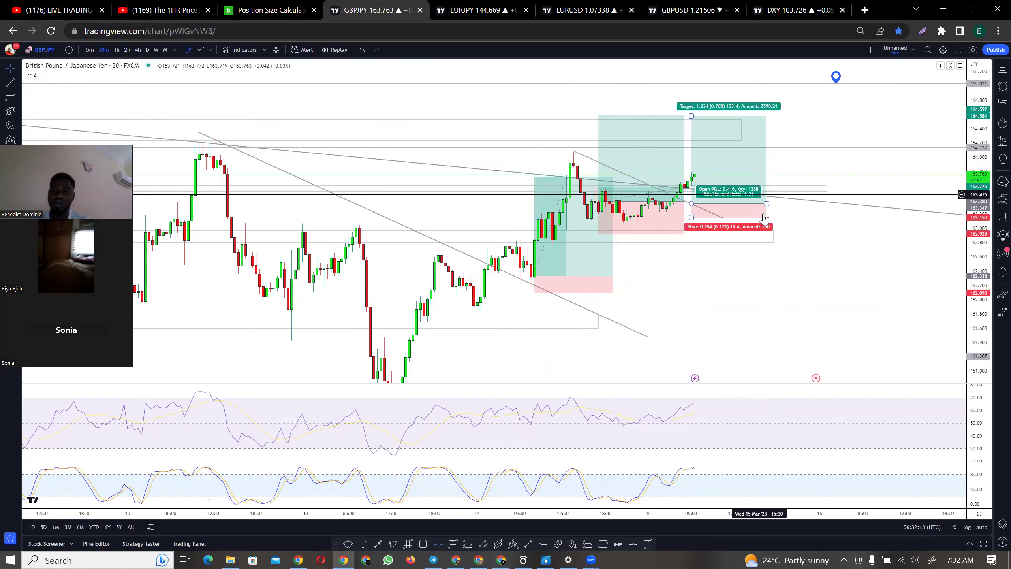
left_click_drag(978, 225, 974, 206)
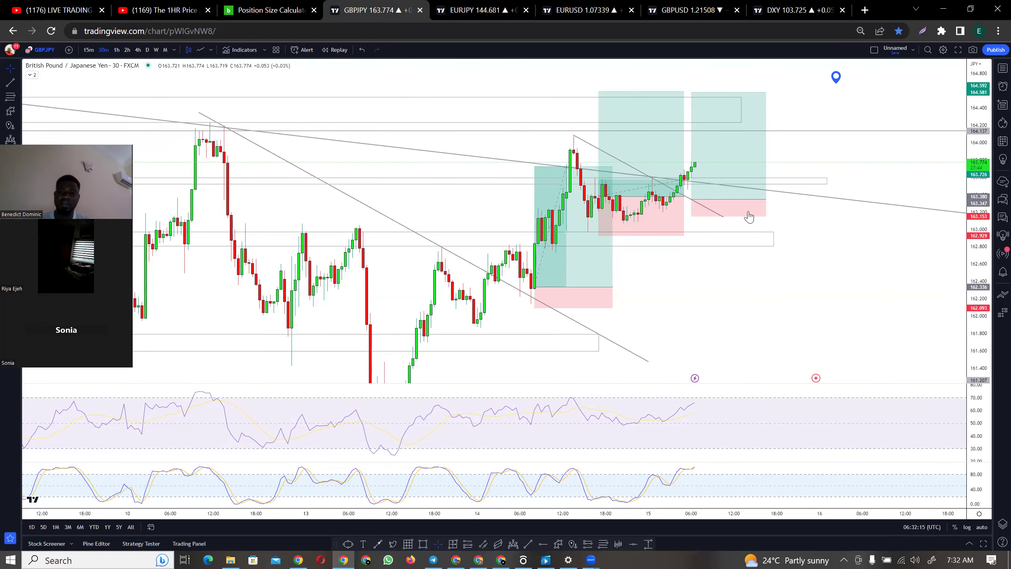
Step: Trace the latest breakout and retest with a path from about 163.25 up to about 163.69 and back to the broken trendline
left_click(558, 547)
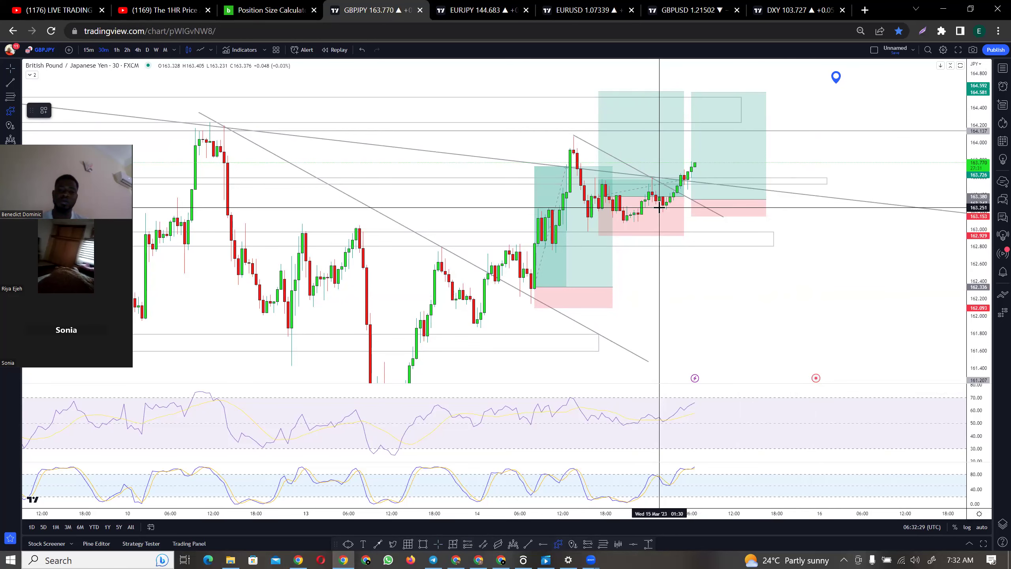
left_click(660, 208)
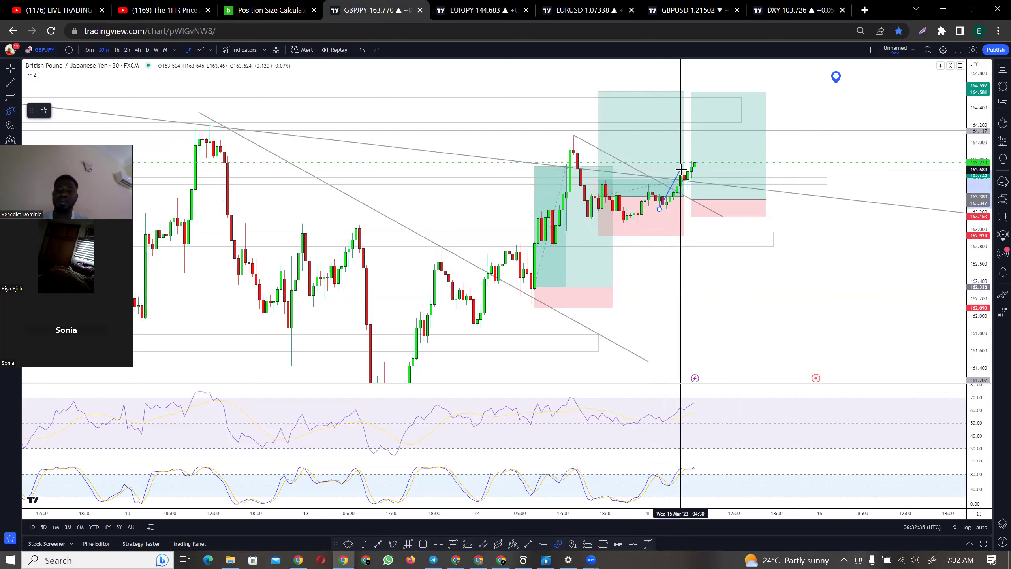
left_click(680, 170)
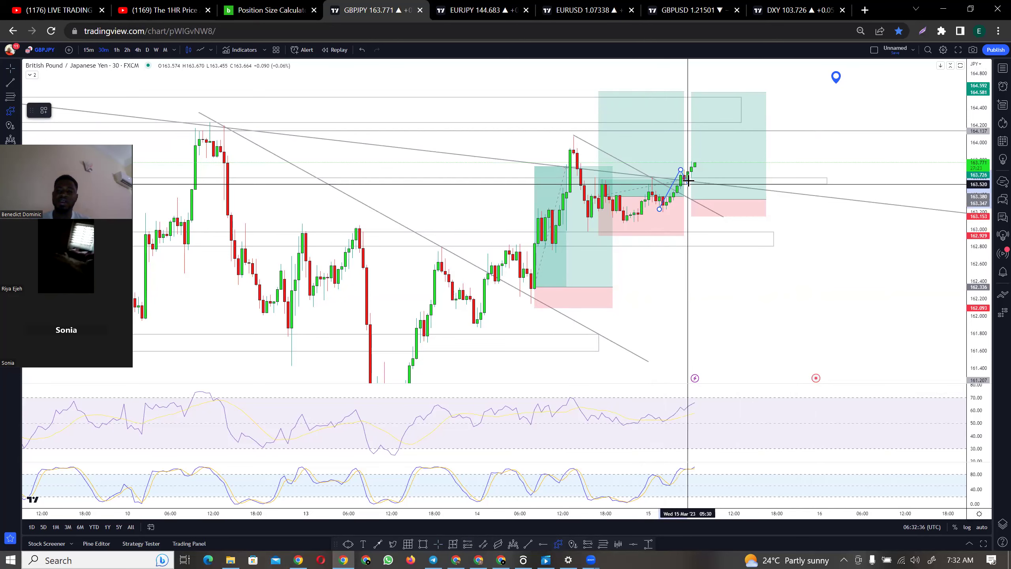
left_click(688, 180)
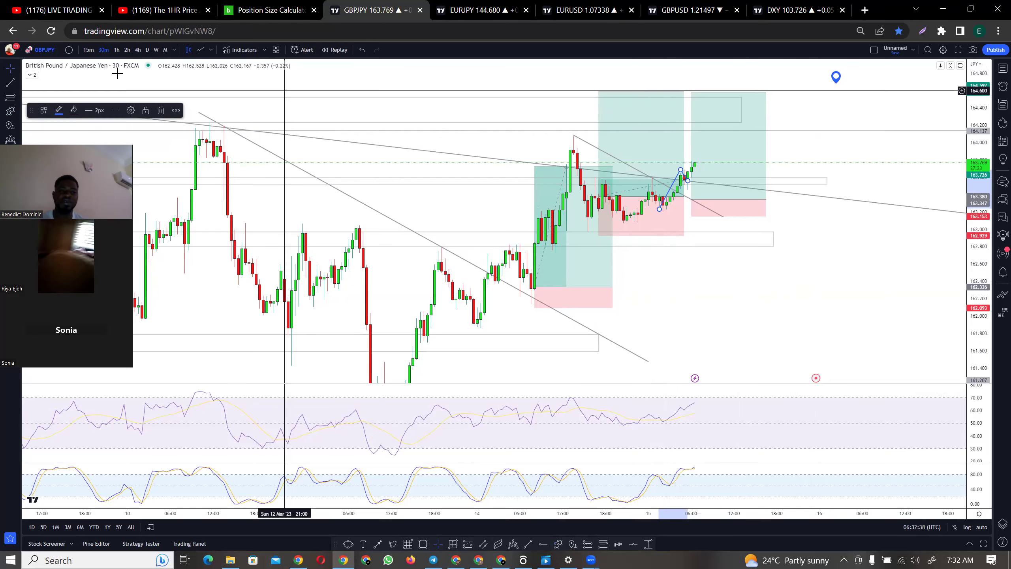
Step: Delete the traced breakout path and show the GBPJPY chart on the 15-minute timeframe with a stretched price scale and more candle history
left_click(88, 49)
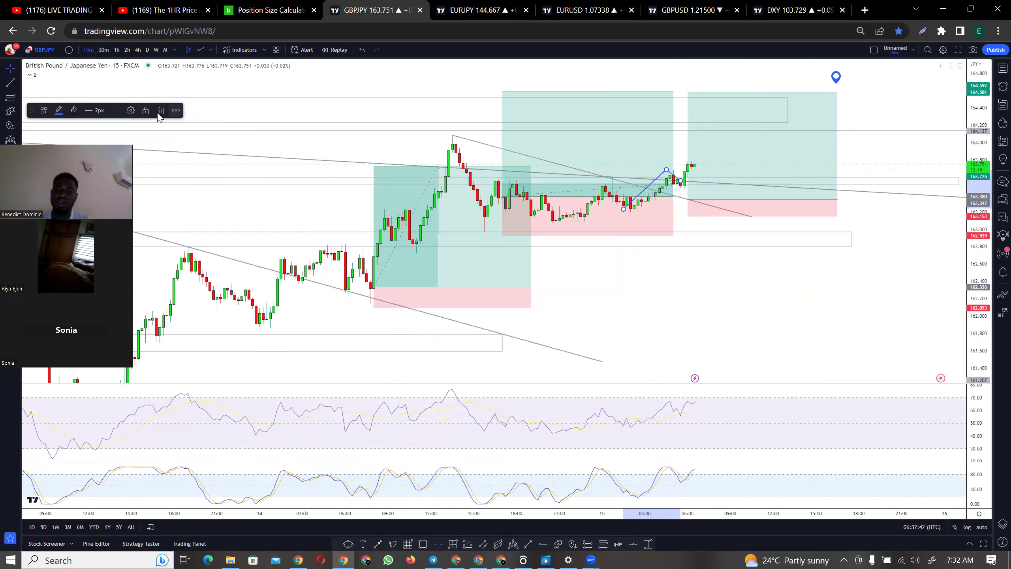
left_click(160, 113)
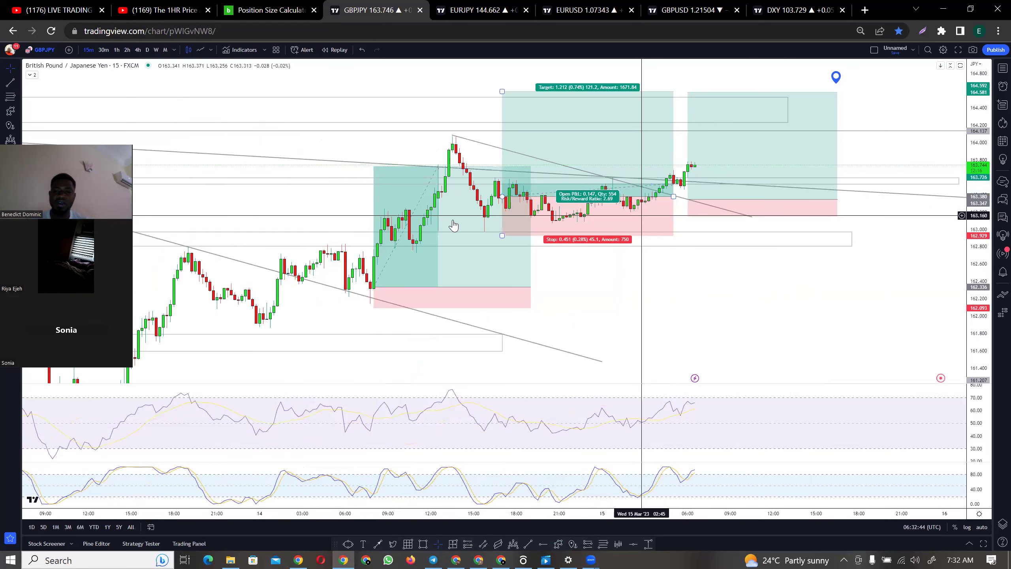
left_click_drag(979, 257, 979, 203)
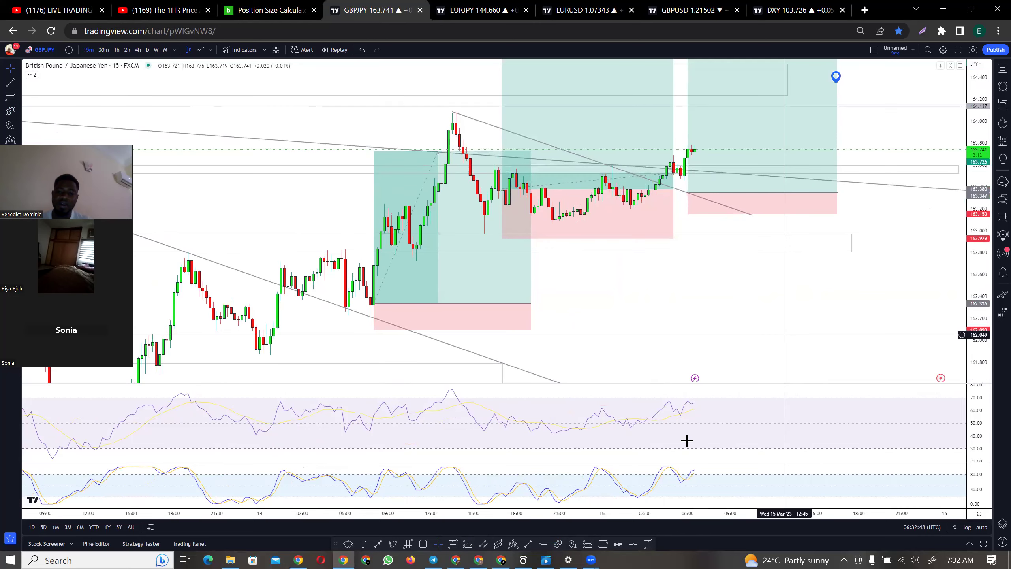
left_click_drag(609, 512, 728, 504)
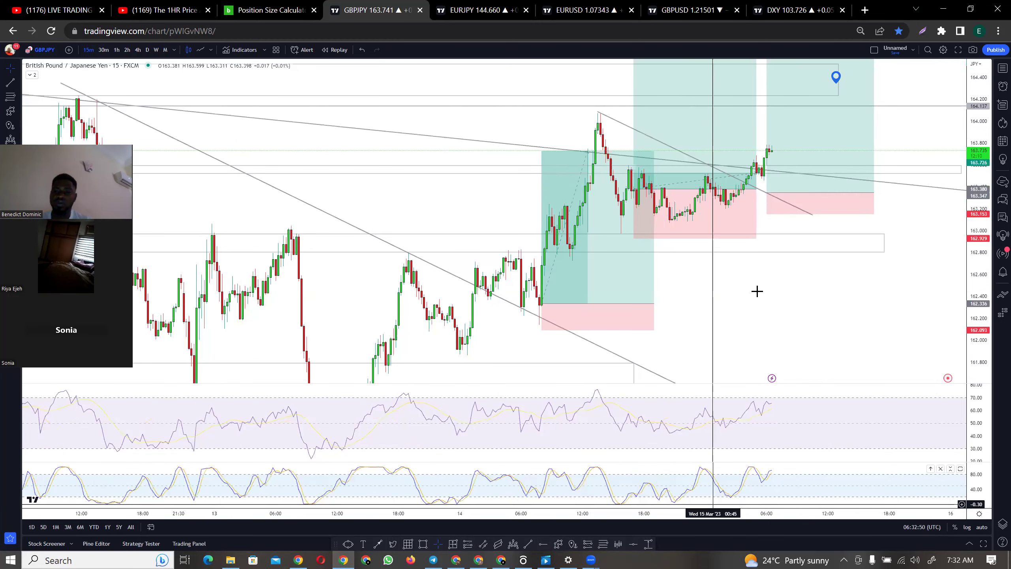
left_click(782, 193)
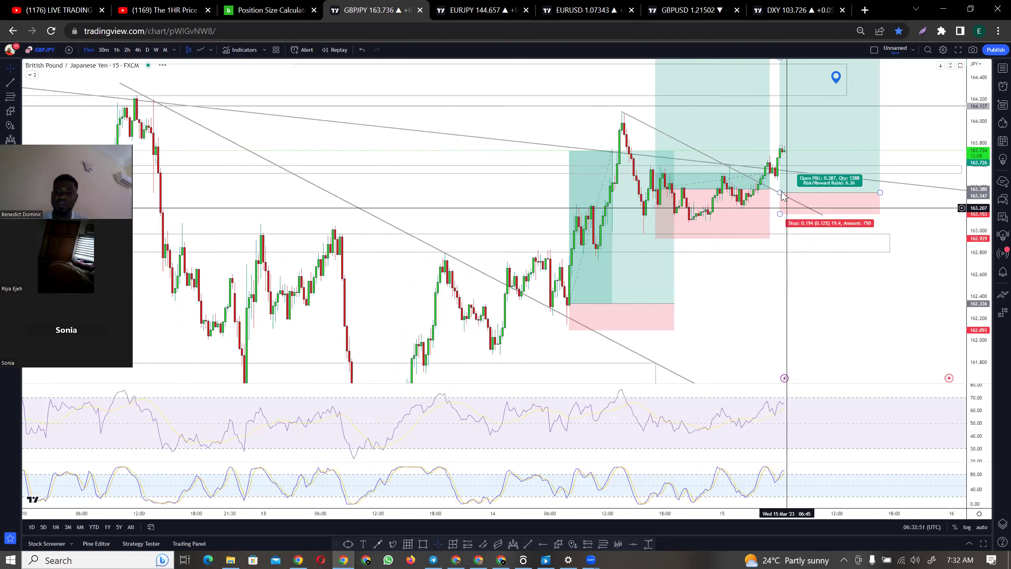
left_click(703, 330)
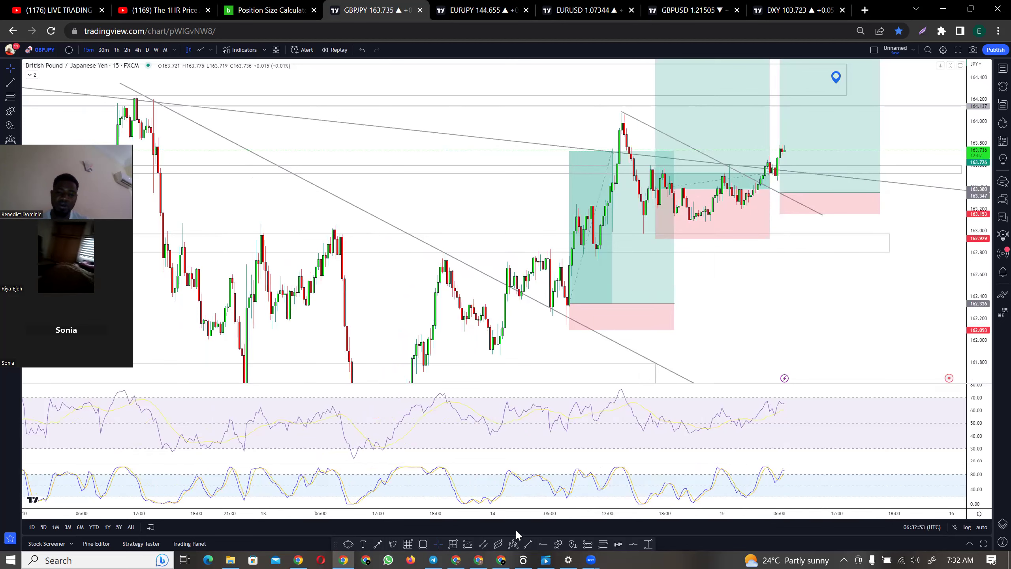
Step: Draw a projected path from the latest 15-minute candle down to about 163.287 and up to about 164.300 in the upper zone
left_click(559, 543)
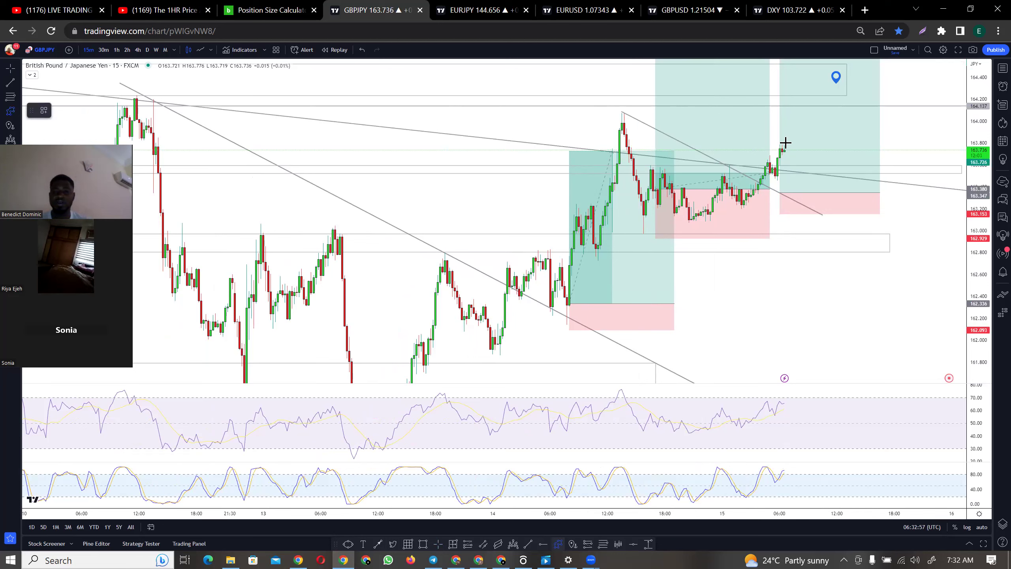
left_click(788, 198)
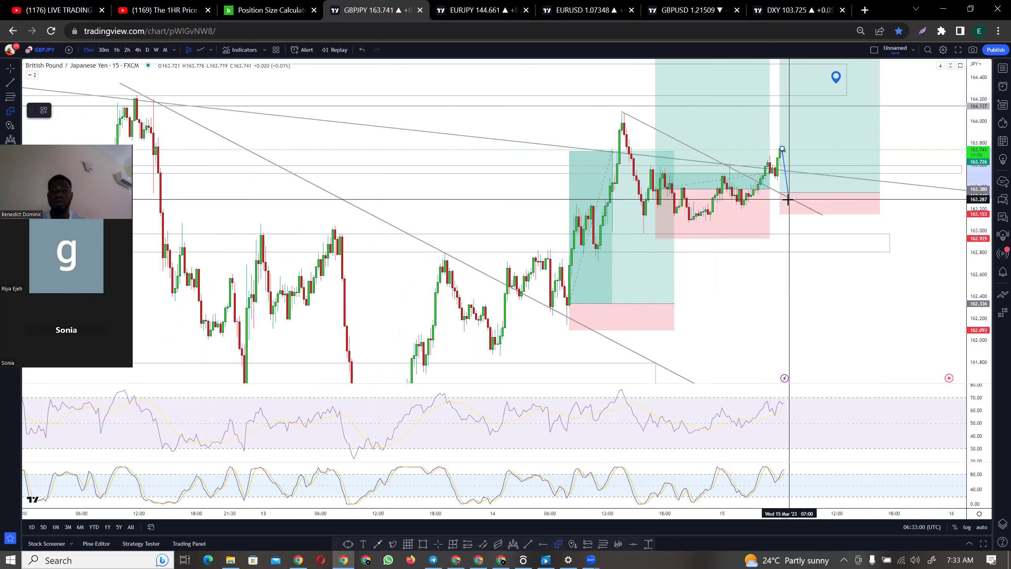
left_click(789, 198)
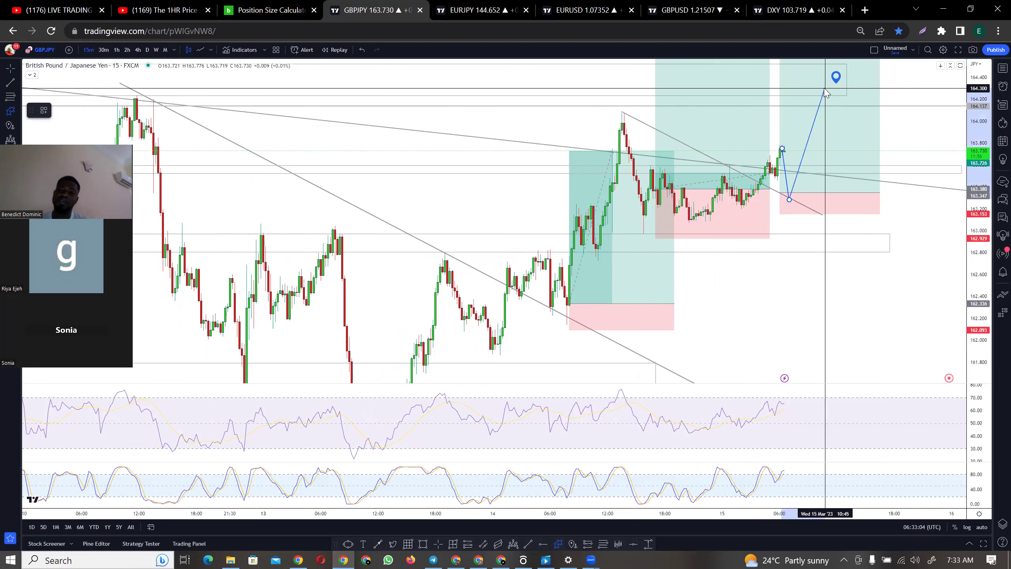
double_click(825, 89)
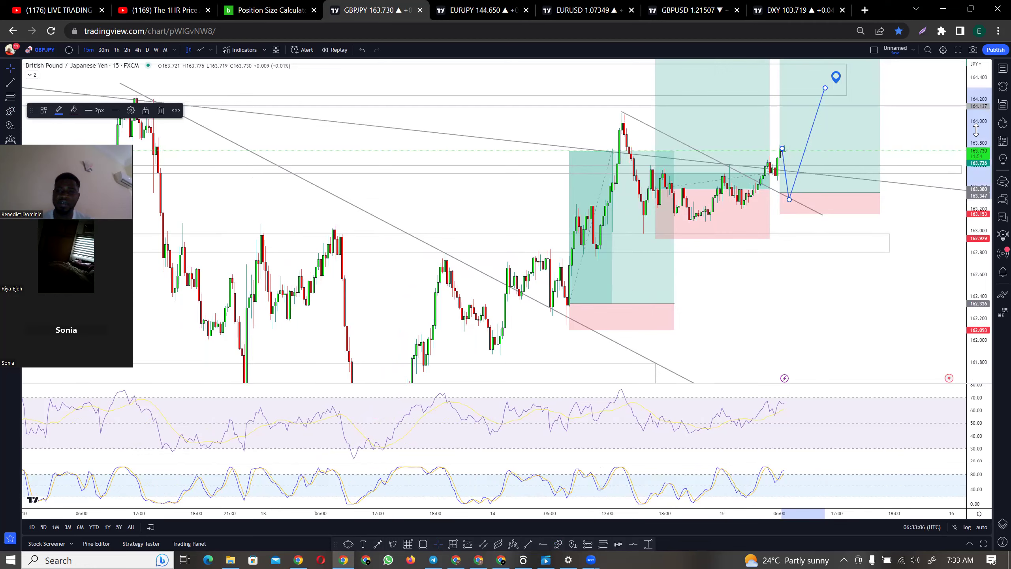
Step: Compare the projected path with the newest long position's entry, stop and target, and delete the path
left_click_drag(976, 130, 975, 144)
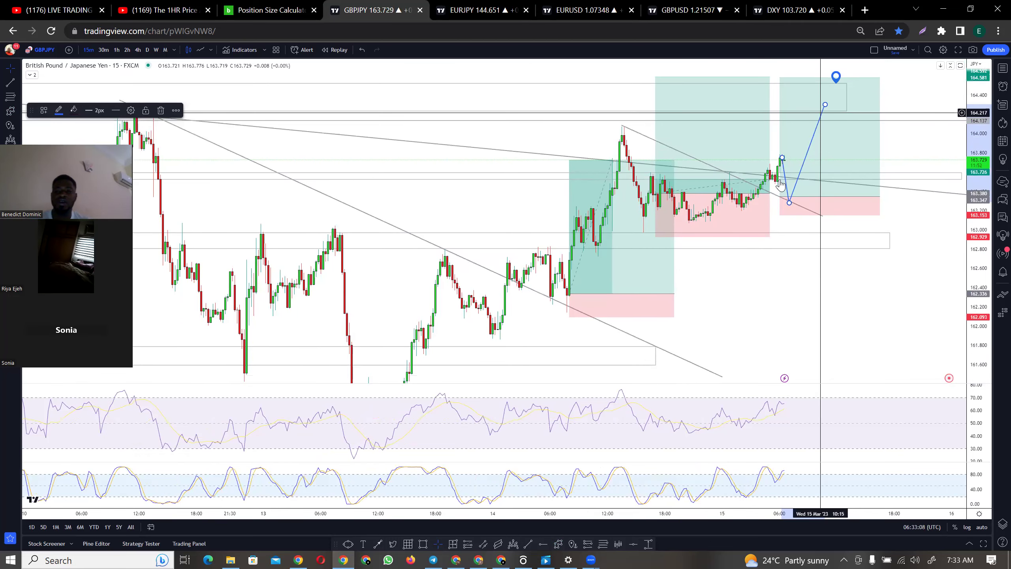
left_click(793, 194)
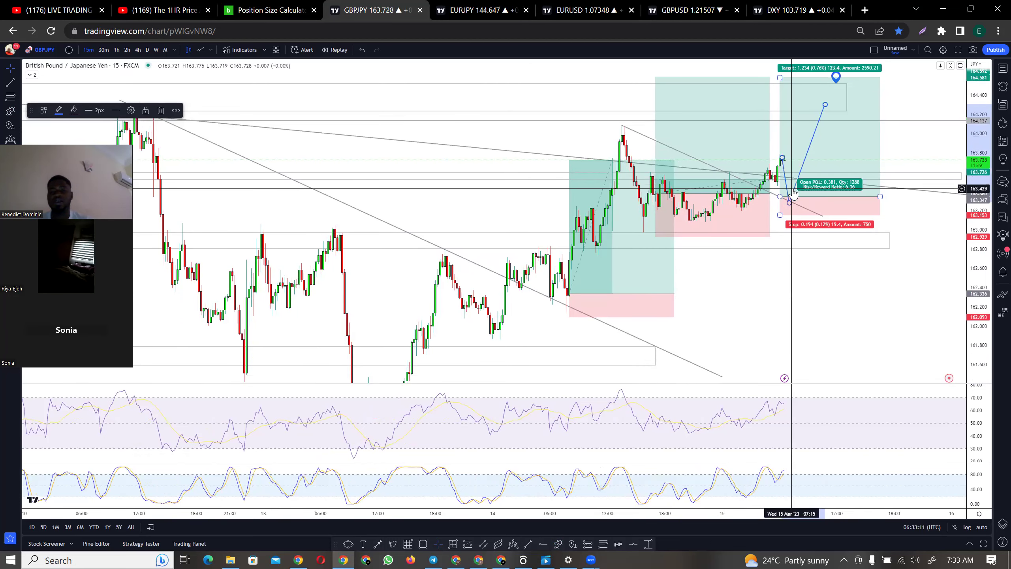
left_click(730, 192)
left_click(814, 174)
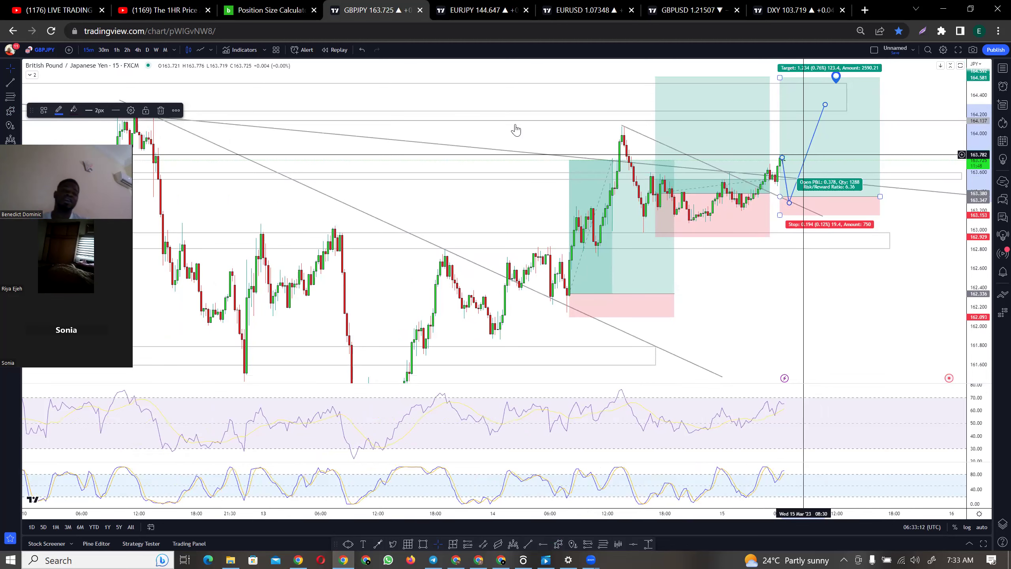
left_click(256, 126)
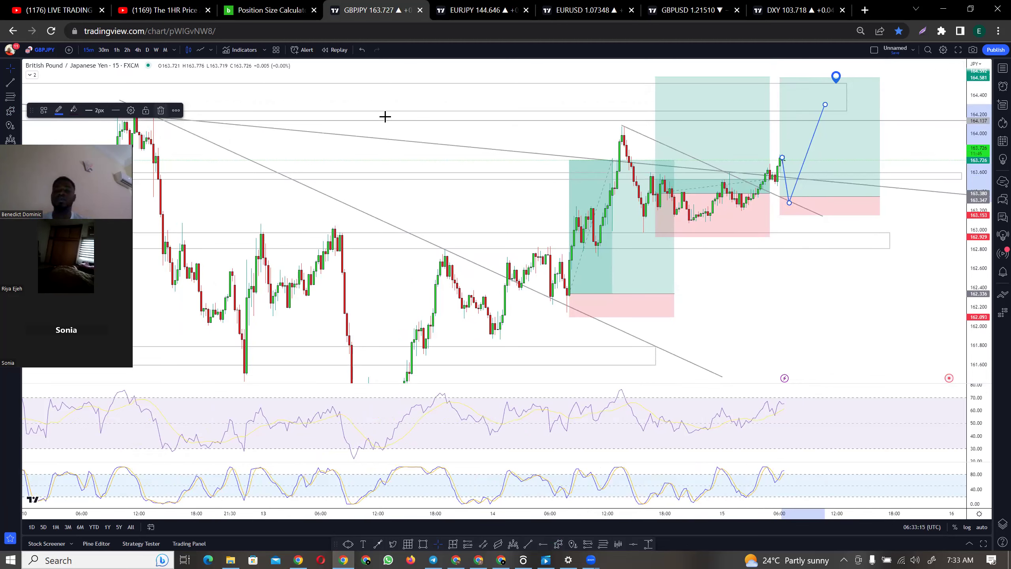
key("Delete")
left_click(779, 205)
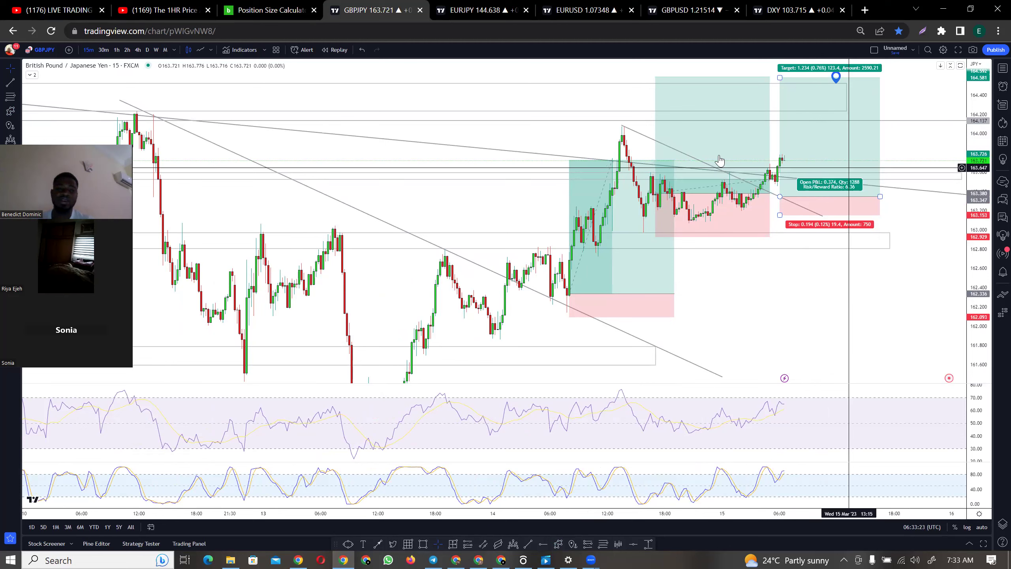
left_click(228, 158)
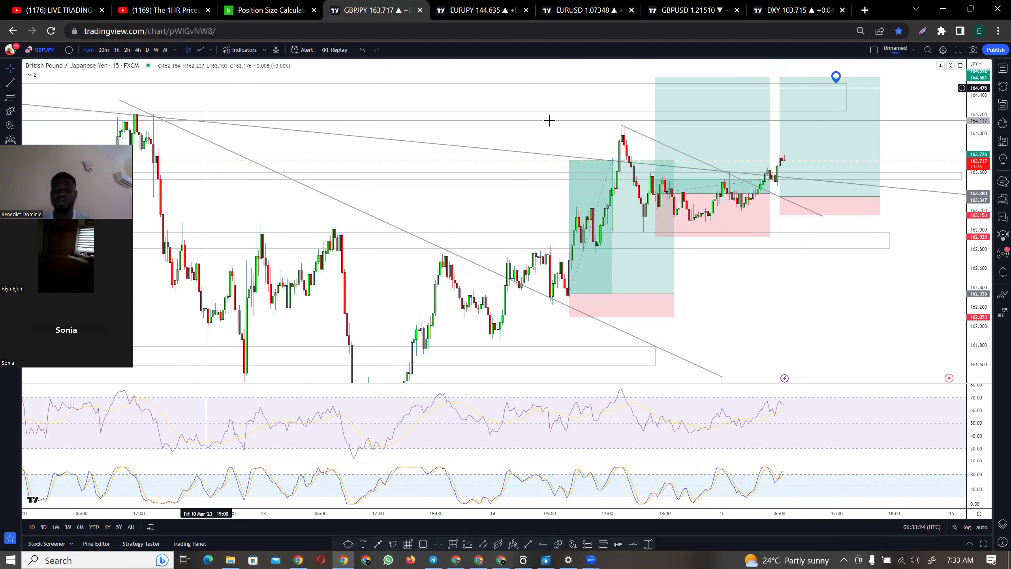
Step: Review the GBPJPY chart on the 1-hour and 4-hour timeframes with the price scale compressed
left_click(840, 175)
left_click(239, 99)
left_click(116, 50)
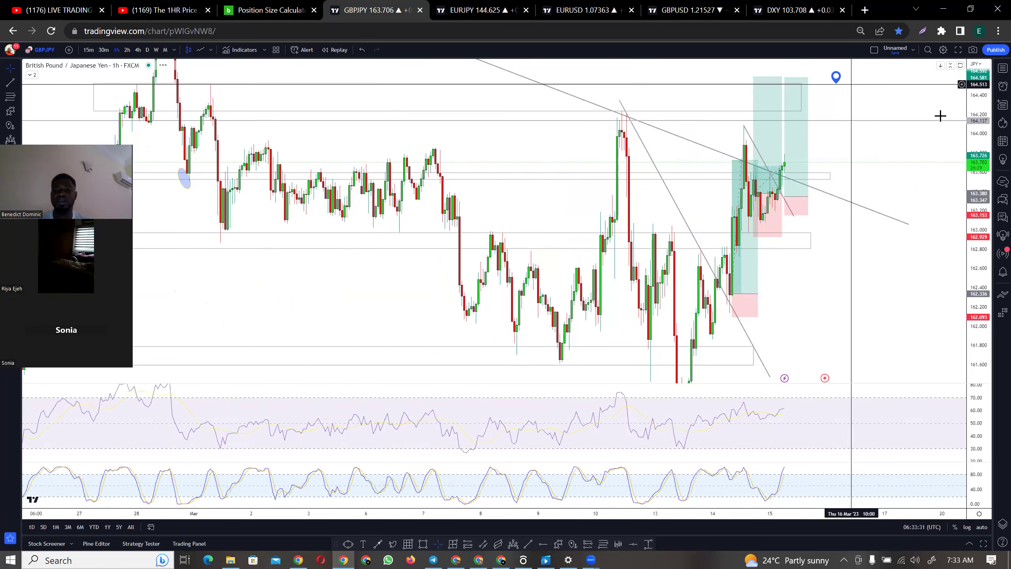
left_click_drag(983, 237, 983, 254)
left_click(137, 50)
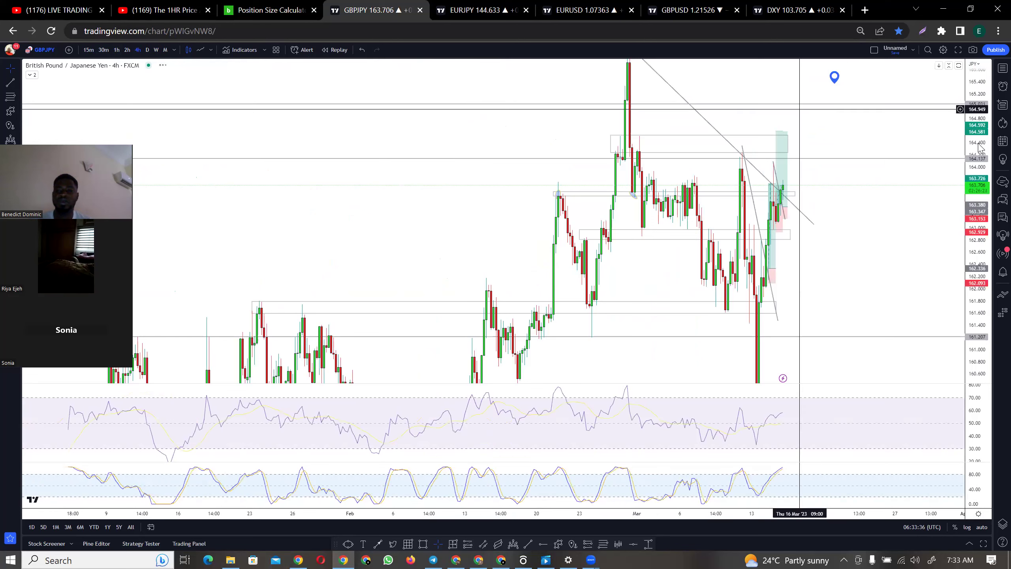
left_click_drag(981, 147, 980, 160)
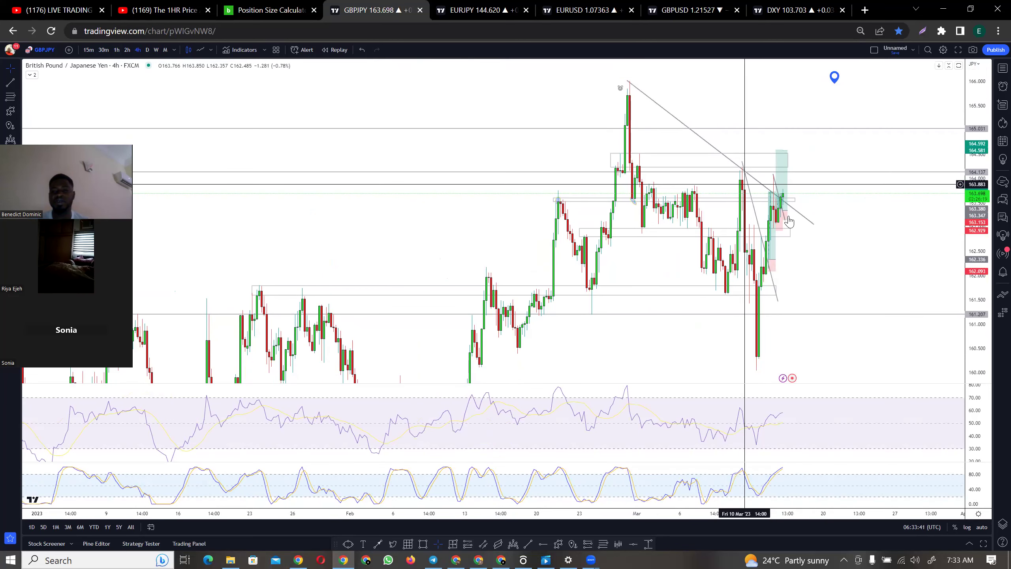
Step: Show the GBPJPY chart on the 30-minute timeframe and delete the newest long position
left_click(104, 50)
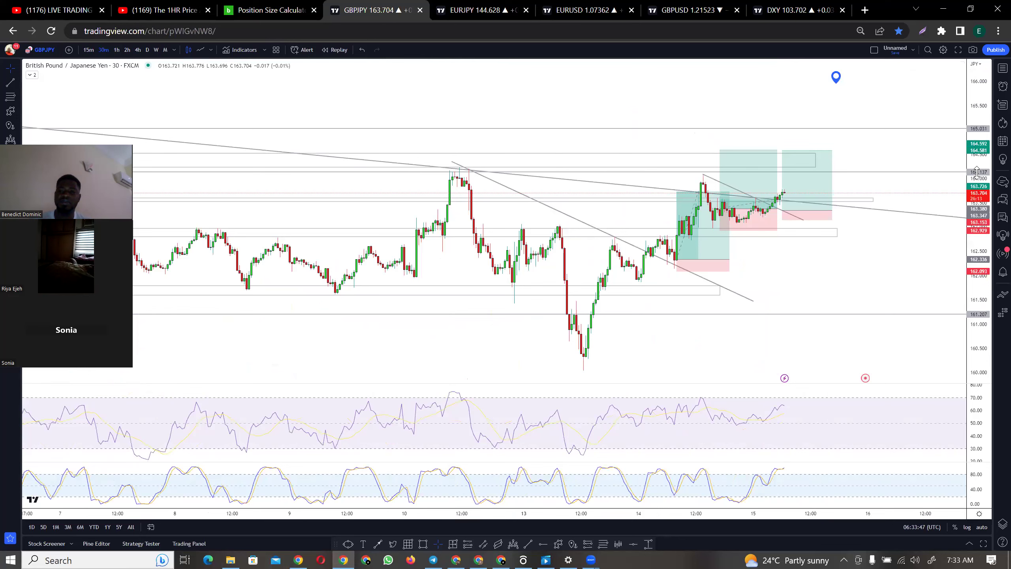
left_click_drag(976, 212, 976, 239)
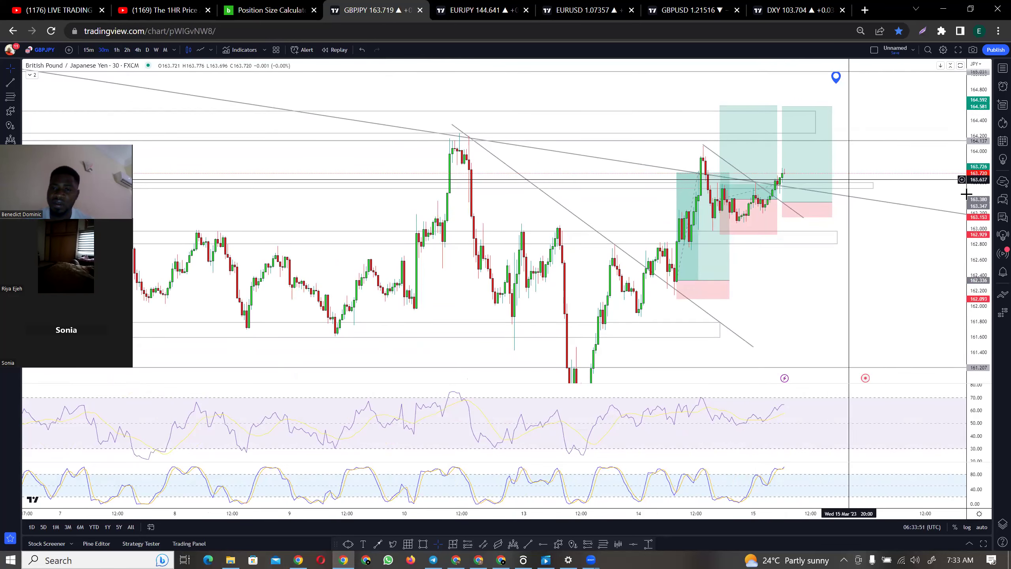
left_click_drag(977, 235, 977, 252)
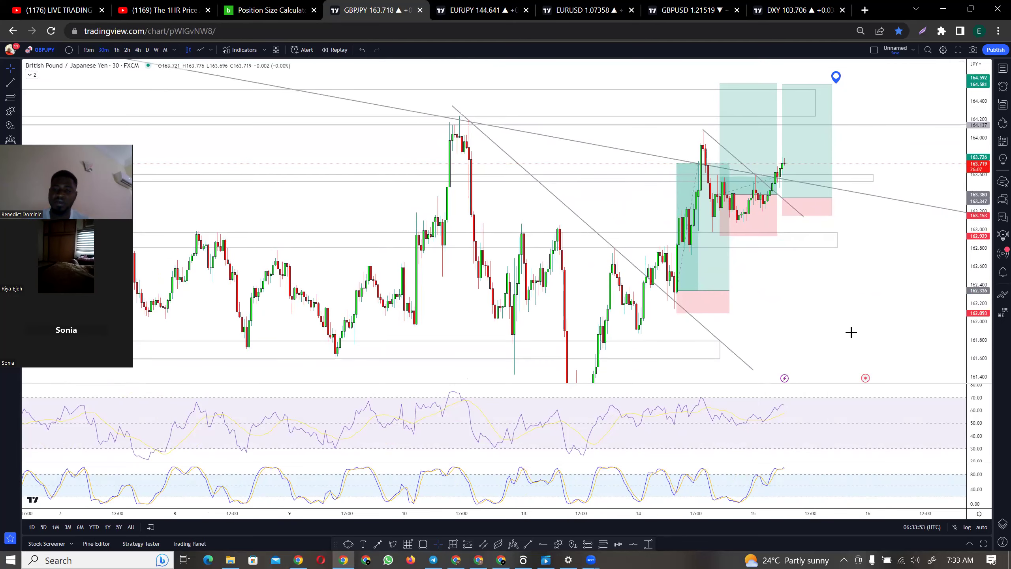
left_click_drag(759, 510, 704, 510)
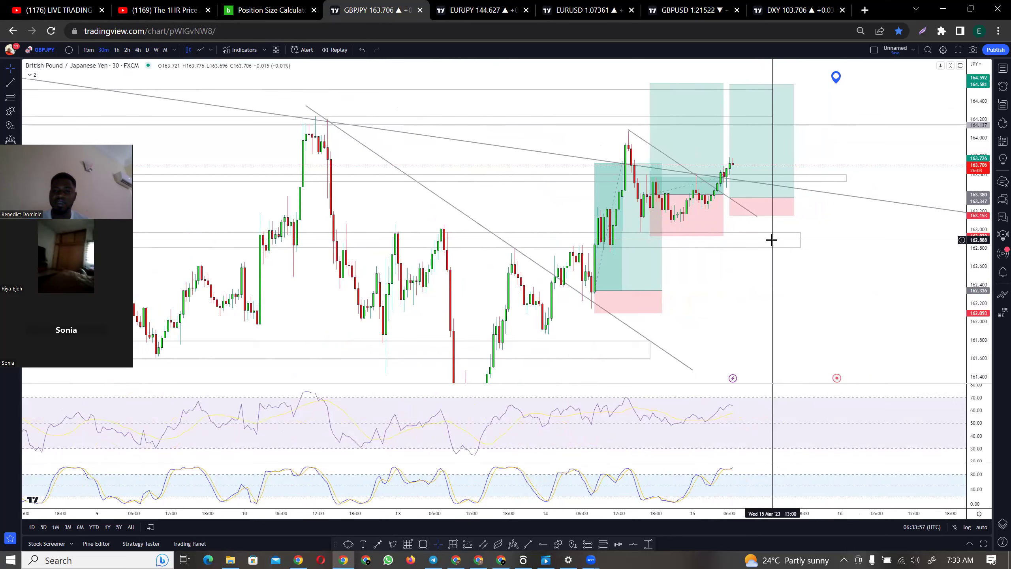
left_click(779, 160)
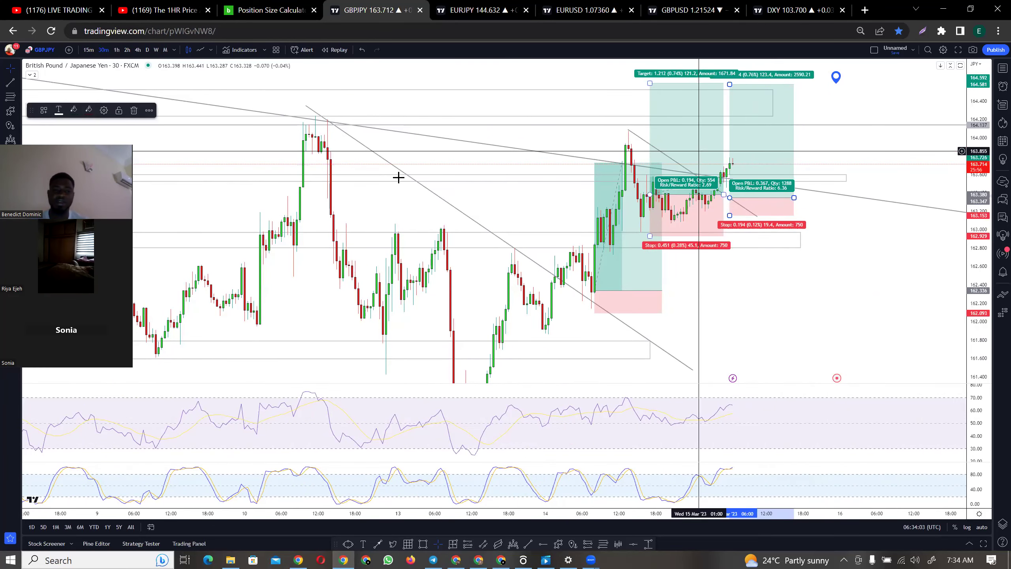
left_click(134, 109)
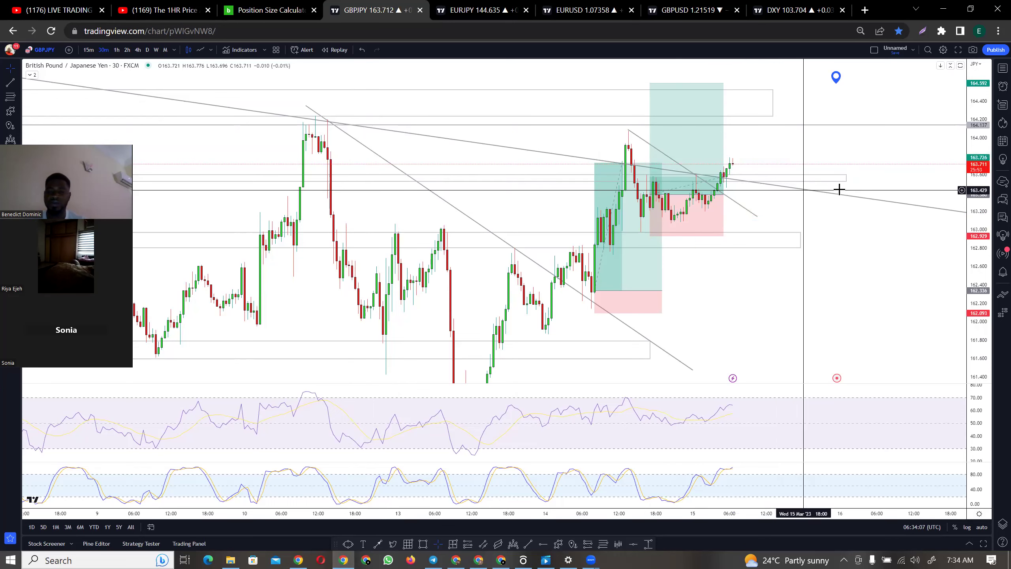
Step: Mark a price range of about 1.031 from the retest zone near 163.545 up to the top of the upper zone
left_click(649, 545)
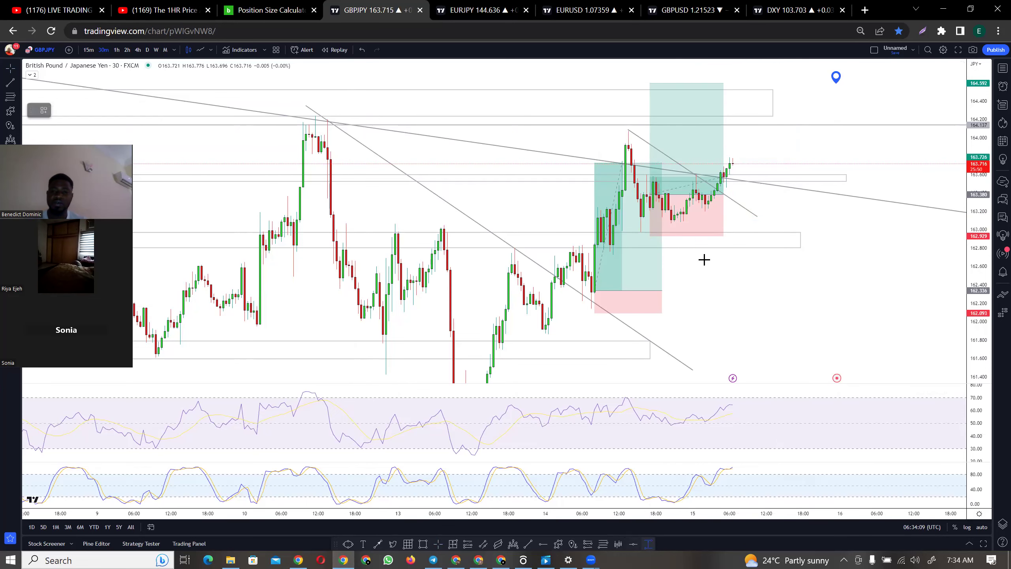
left_click(736, 179)
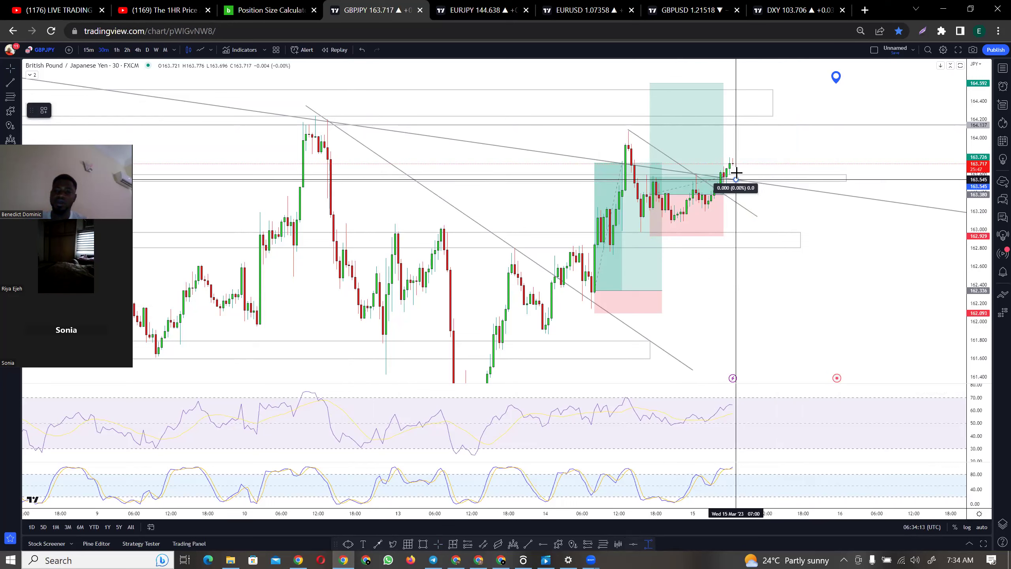
left_click(782, 84)
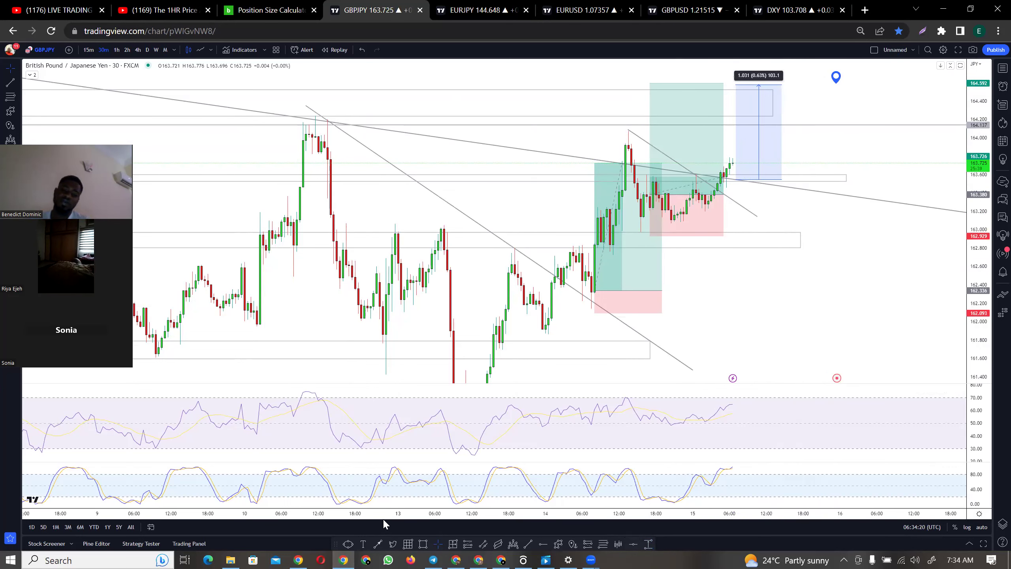
left_click_drag(384, 521, 544, 528)
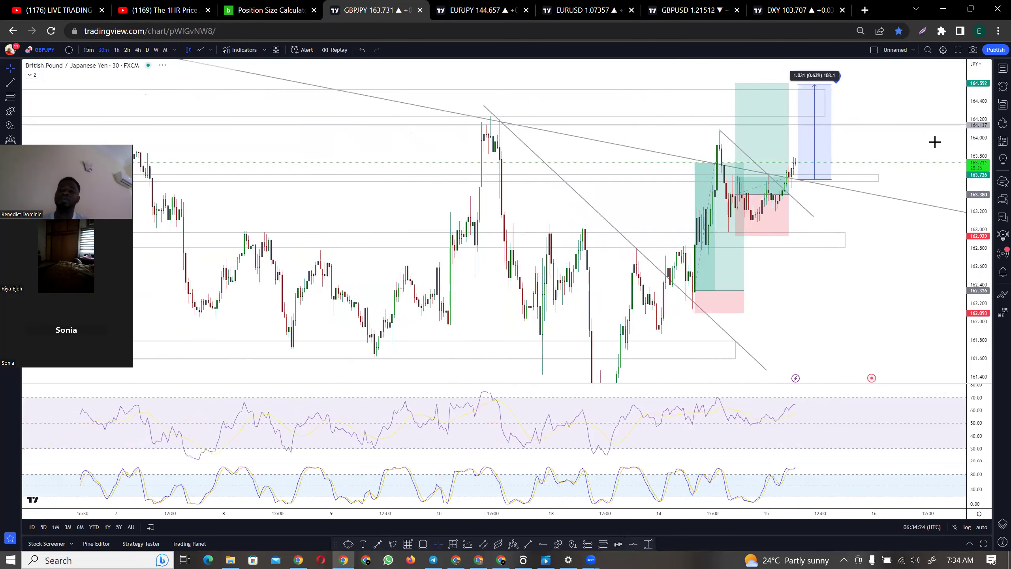
left_click_drag(974, 145, 975, 159)
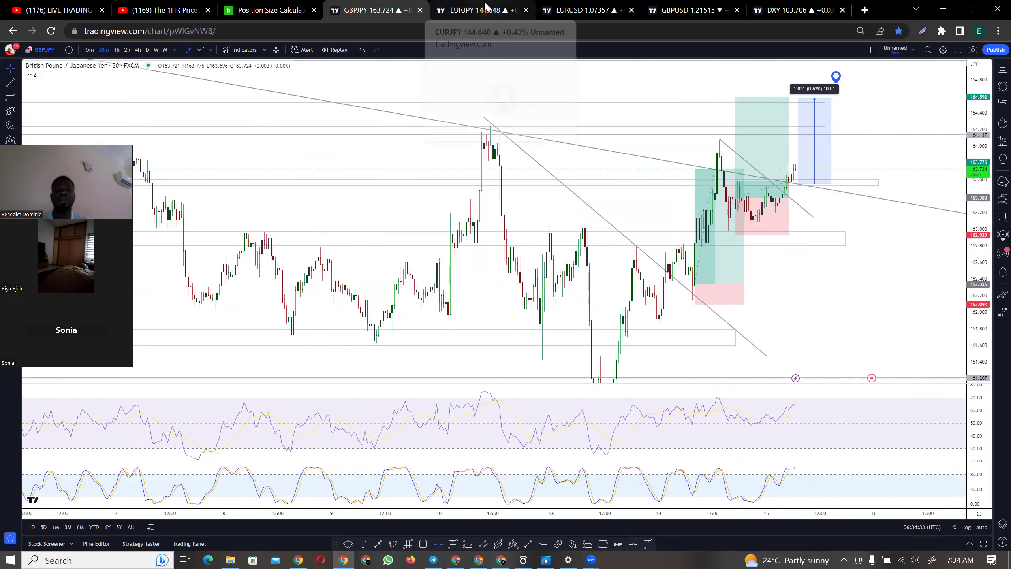
Step: Close the opened screenshot image and review the EURJPY, EURUSD and GBPUSD charts
left_click(498, 13)
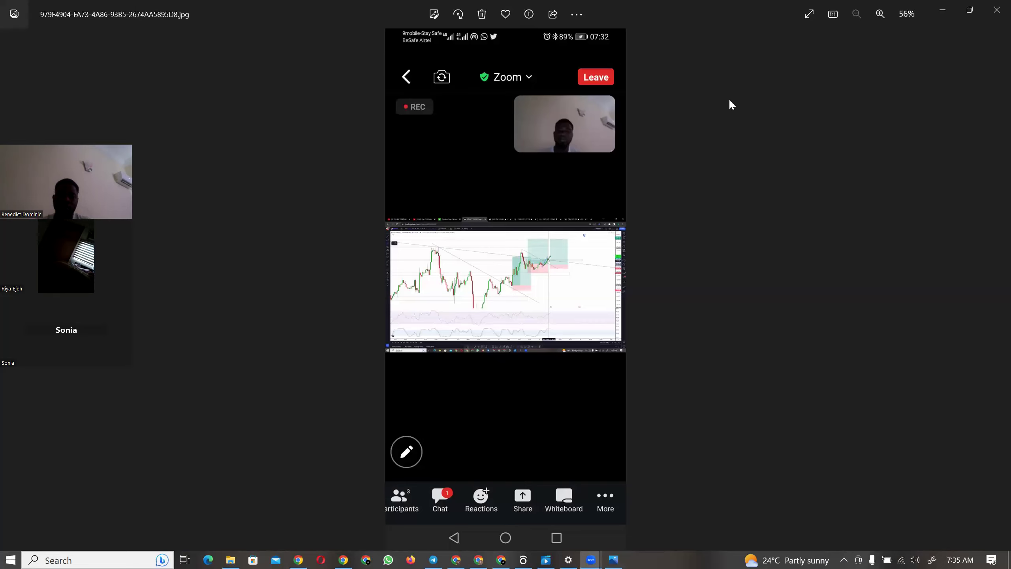
left_click(391, 235)
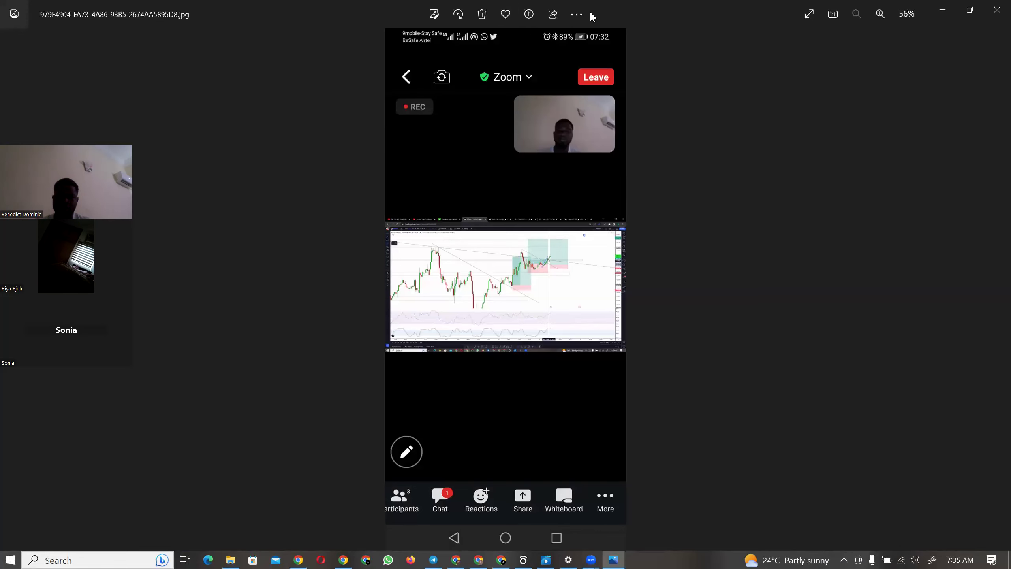
left_click(997, 9)
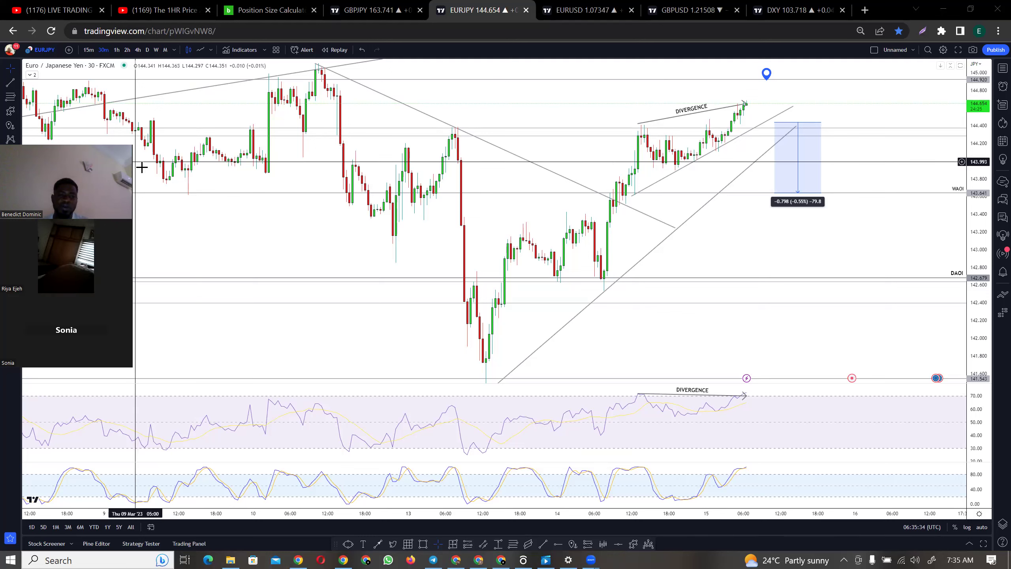
left_click(584, 9)
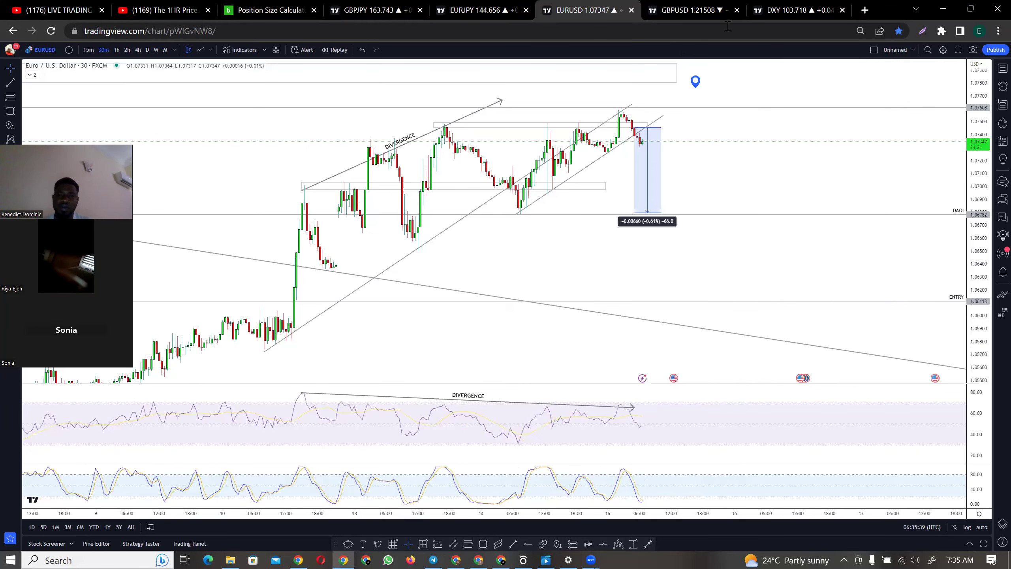
left_click(689, 10)
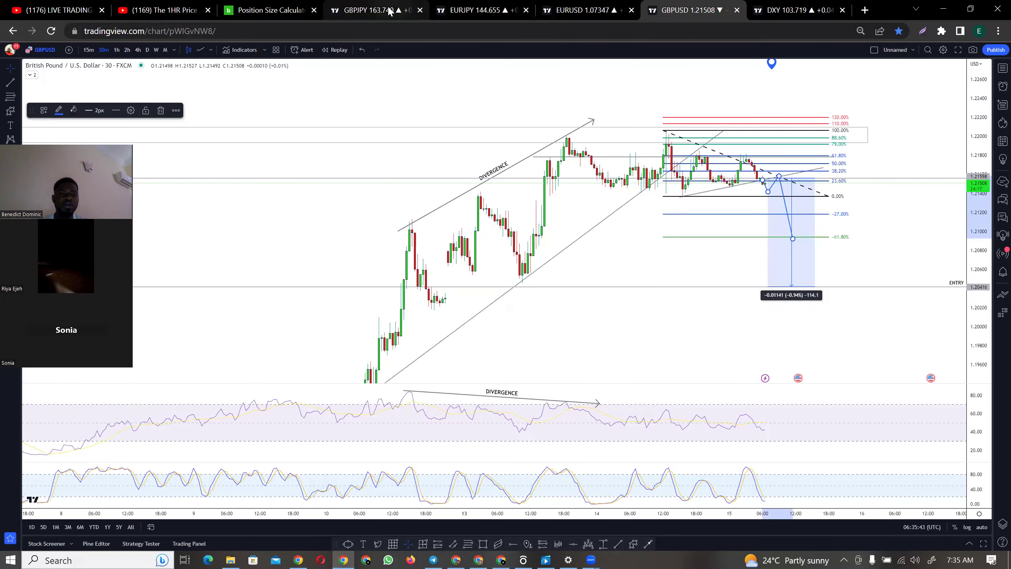
Step: Delete the projected upward path from the DXY chart
left_click(798, 6)
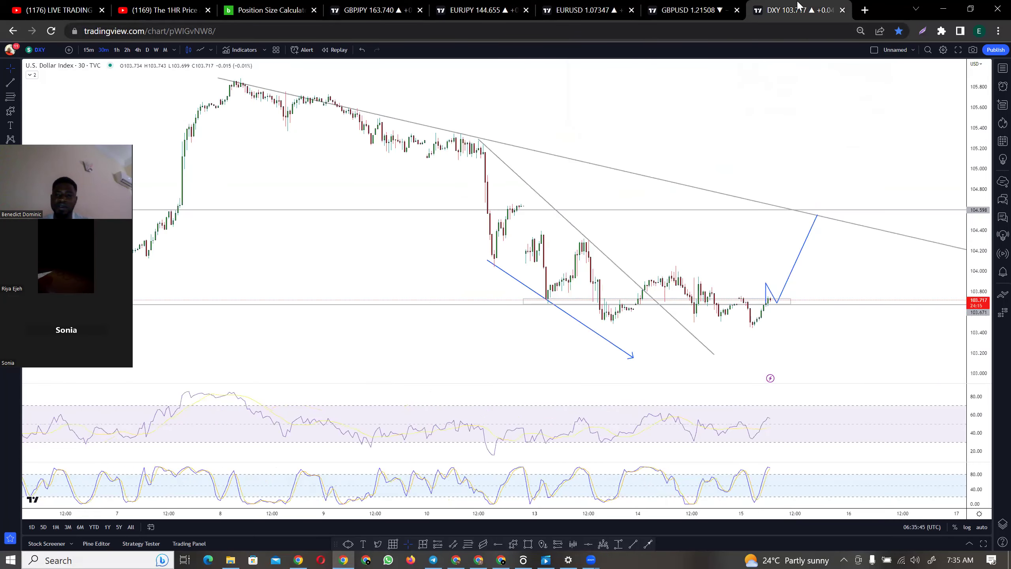
left_click(804, 244)
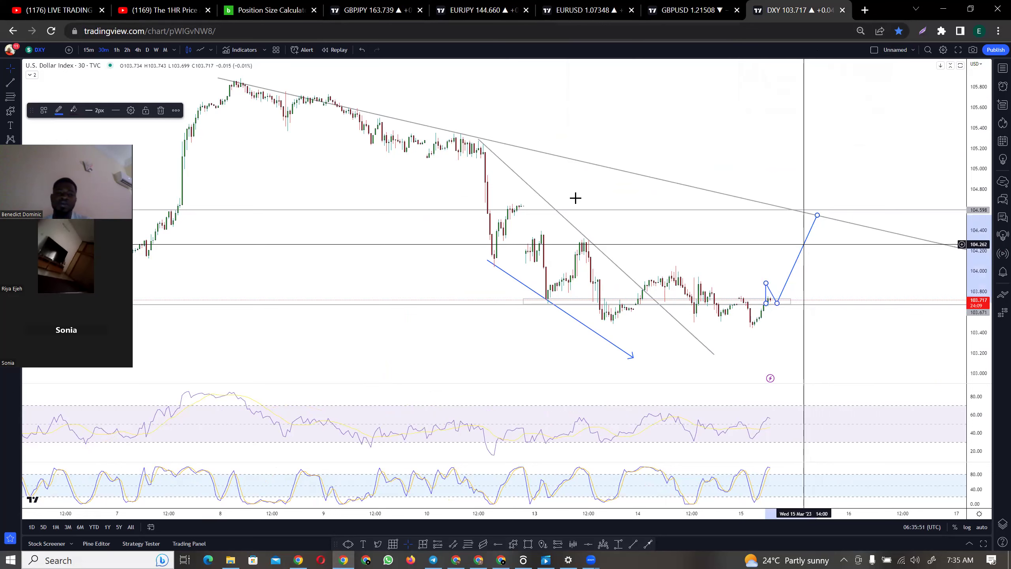
left_click(160, 110)
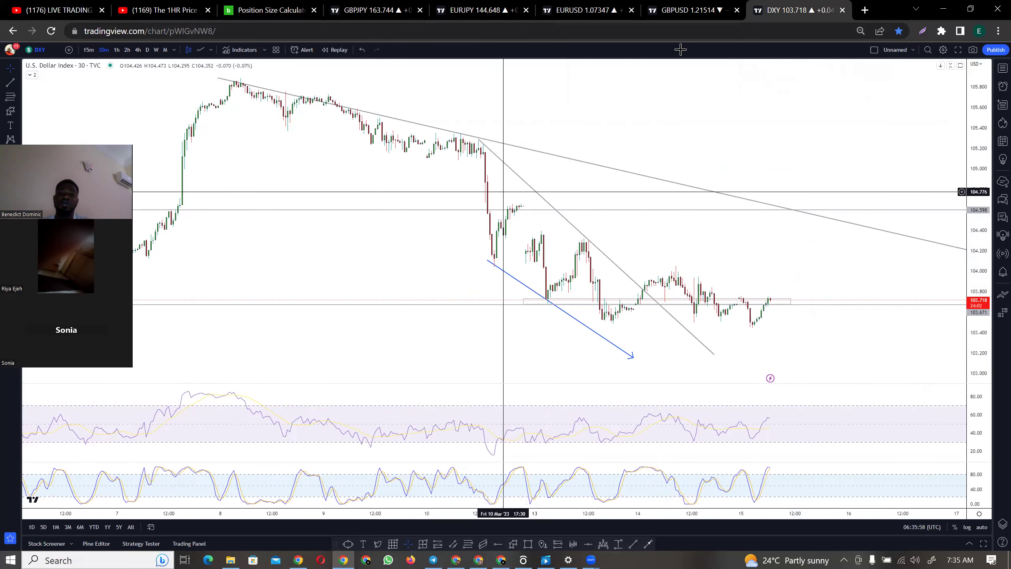
Step: Replace the DXY chart with the FOREX.com GBPUSD symbol from the money list watchlist, leaving the watchlist closed
left_click(997, 68)
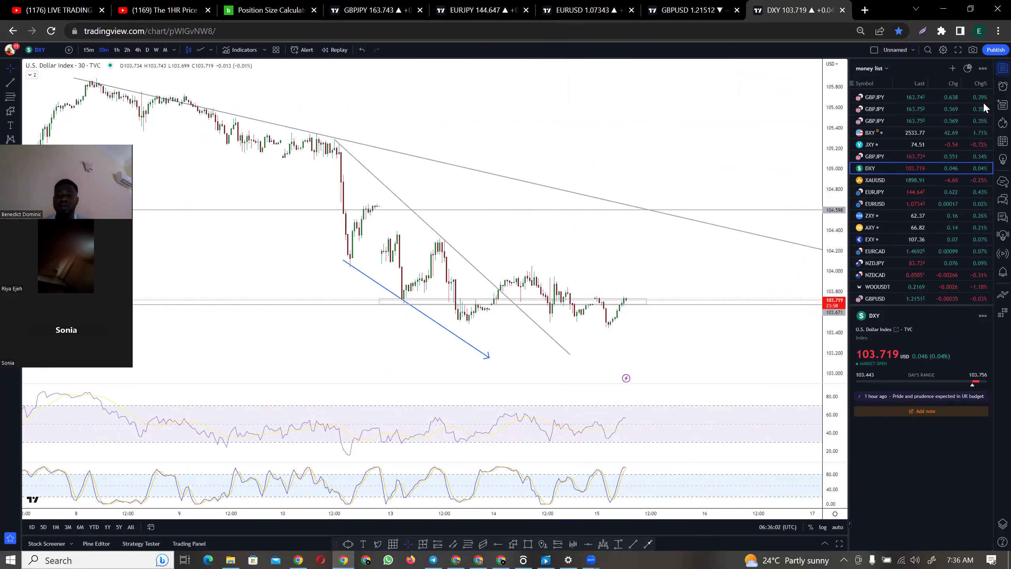
scroll(947, 193, "down", 2)
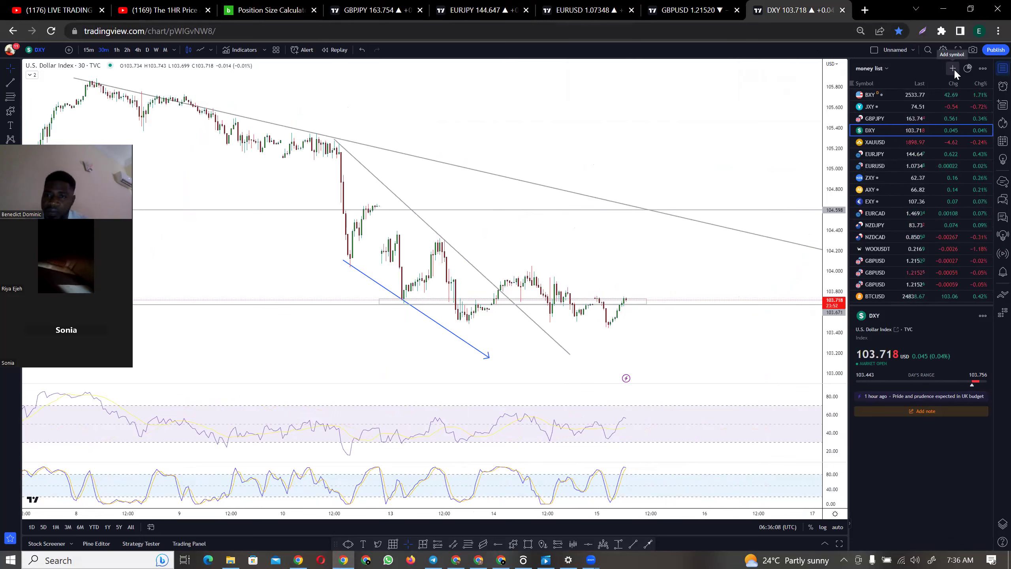
scroll(991, 176, "down", 3)
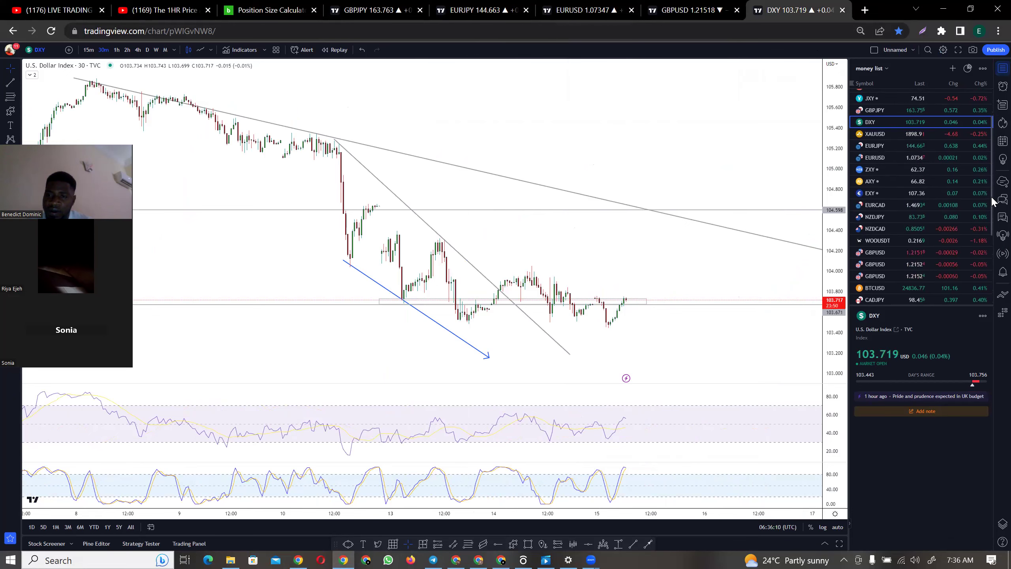
left_click(930, 217)
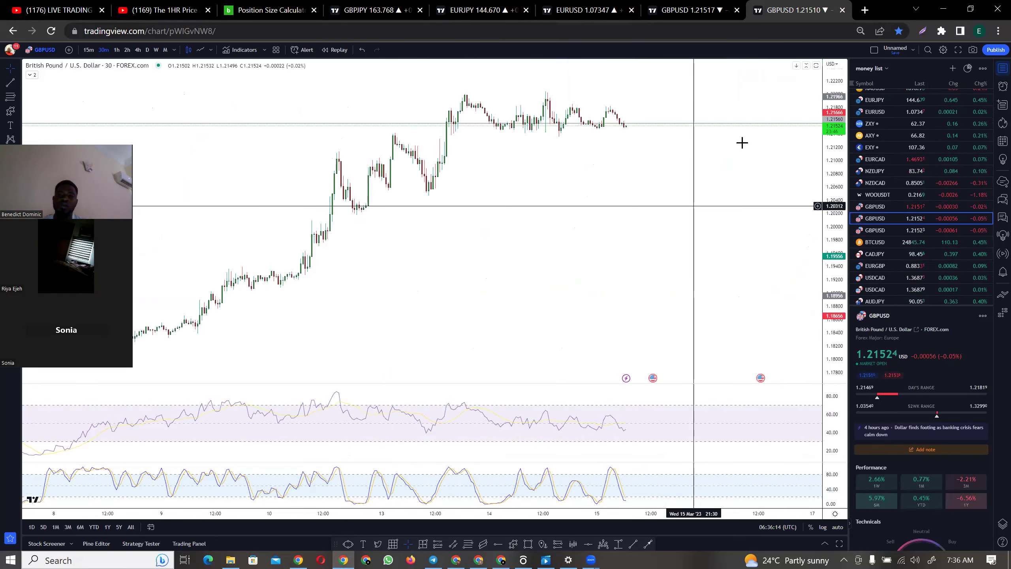
left_click(1002, 69)
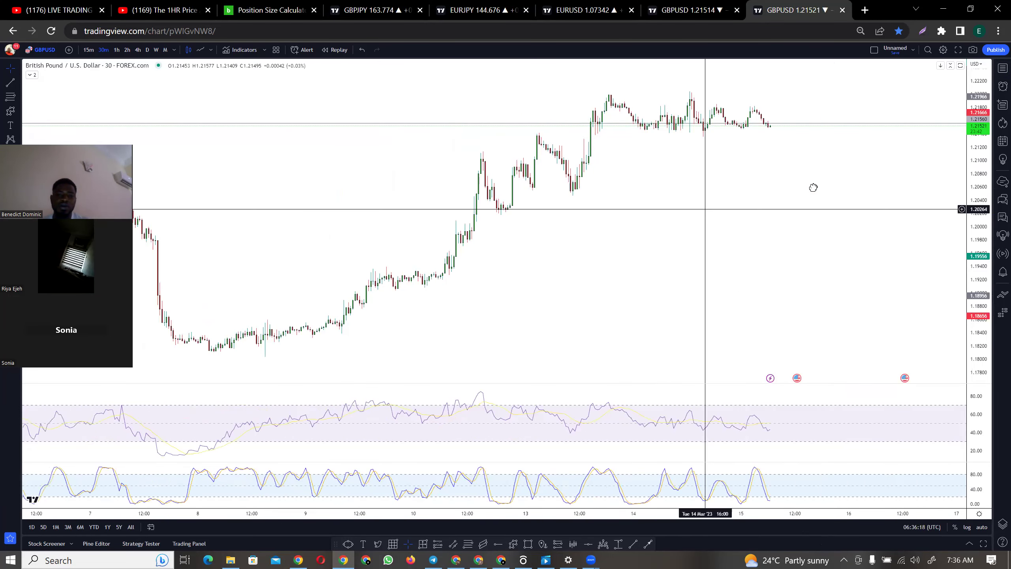
Step: Remove all drawings from the FOREX.com GBPUSD chart while keeping its indicators
scroll(812, 187, "left", 5)
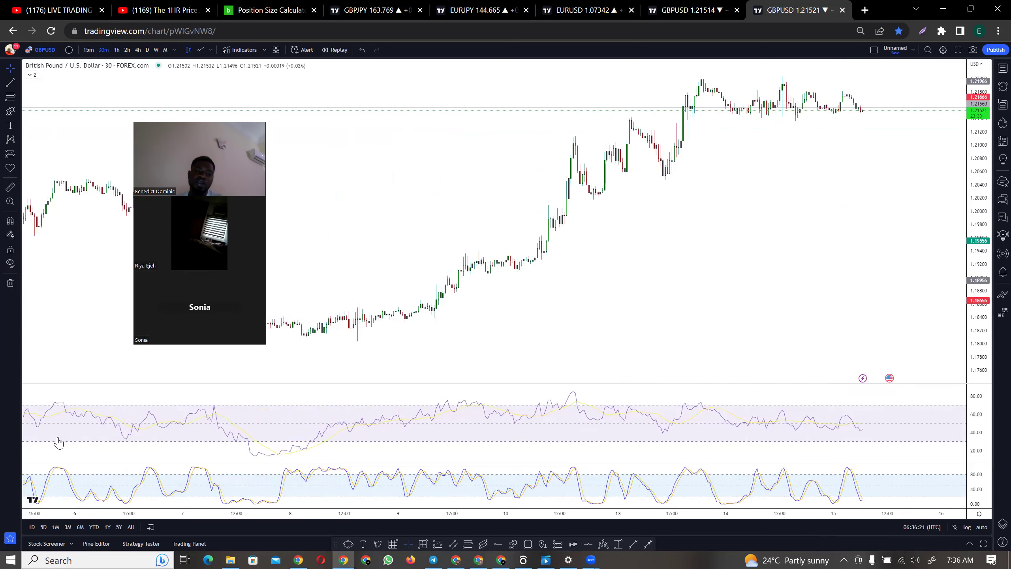
left_click(18, 285)
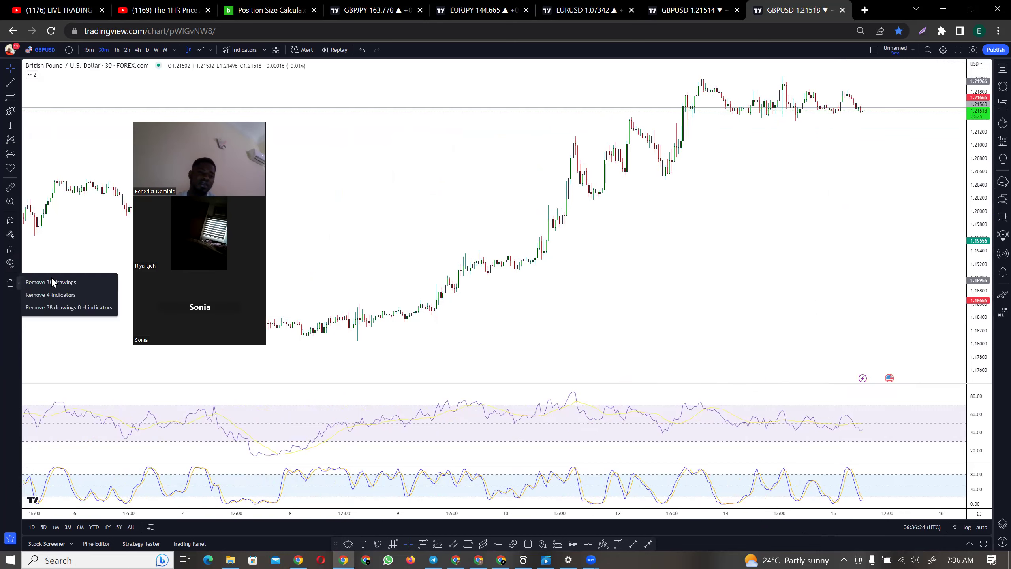
left_click(50, 277)
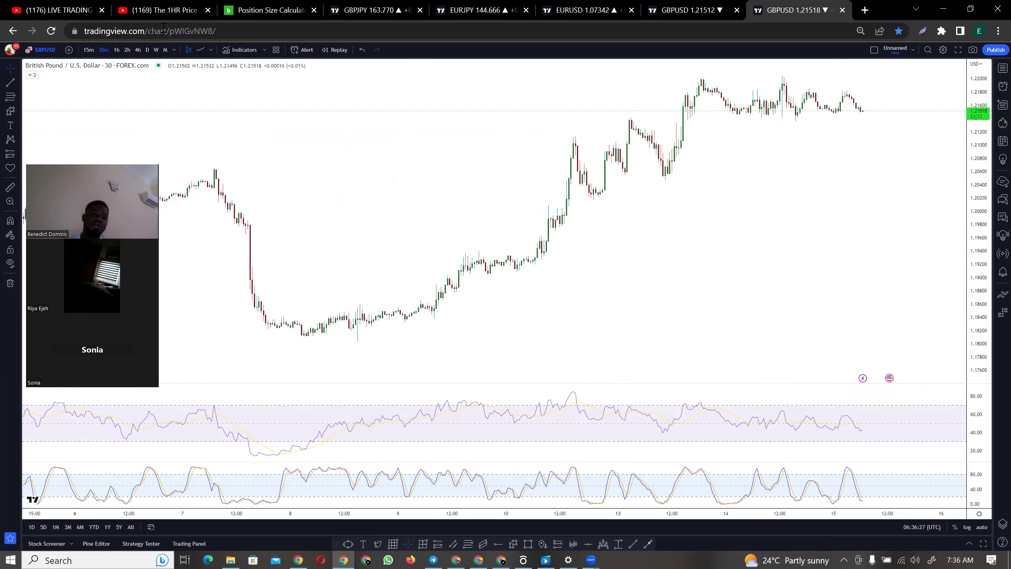
Step: Show the GBPUSD chart on the monthly timeframe with a compressed price scale and its price history since 2007
left_click(165, 50)
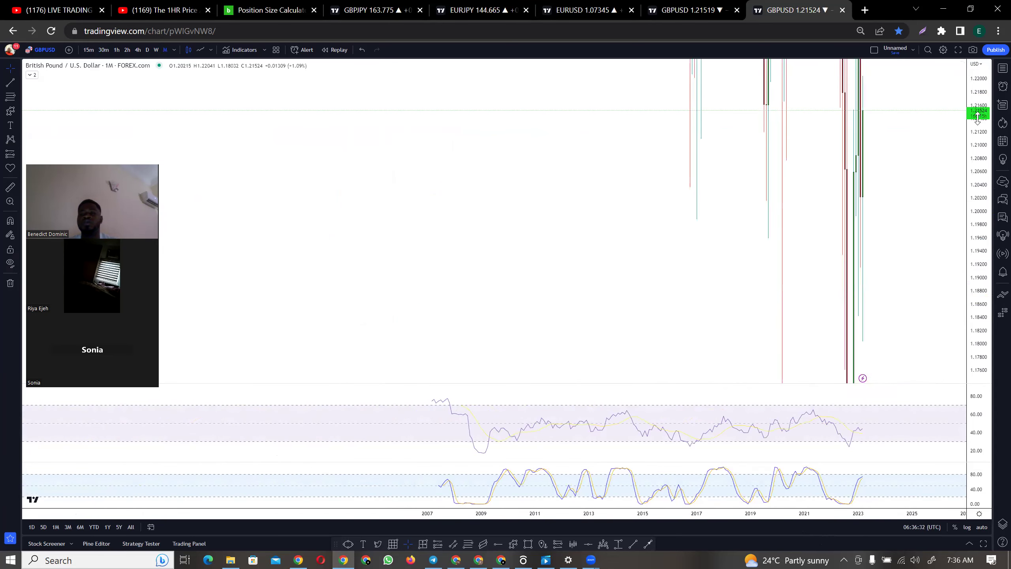
left_click_drag(983, 124, 985, 252)
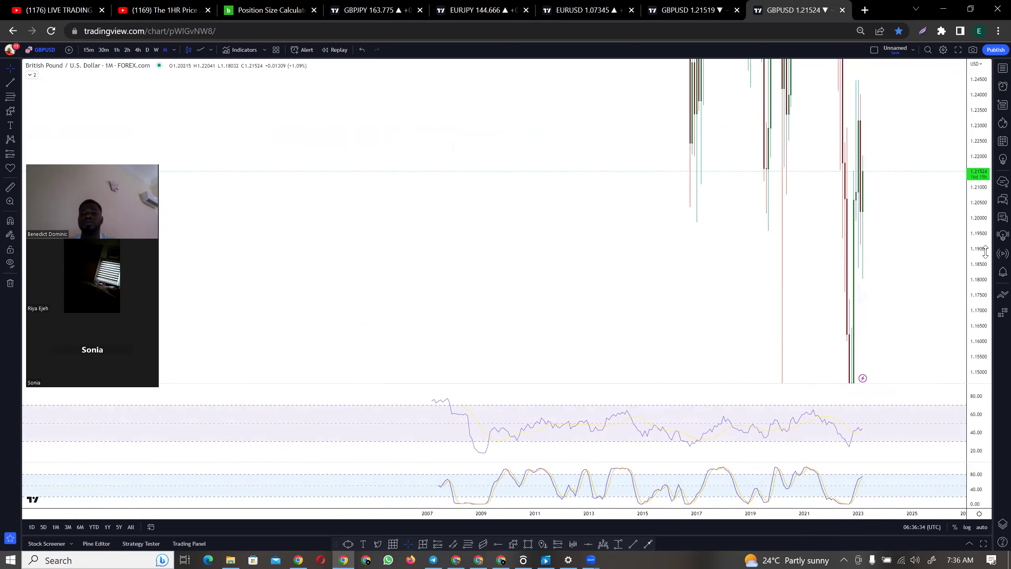
left_click_drag(971, 182, 975, 279)
left_click_drag(720, 216, 685, 383)
Step: Draw a nearly horizontal trend line at about 1.85 from December 2011 to January 2024 and accept its settings without text
left_click(634, 544)
left_click(525, 141)
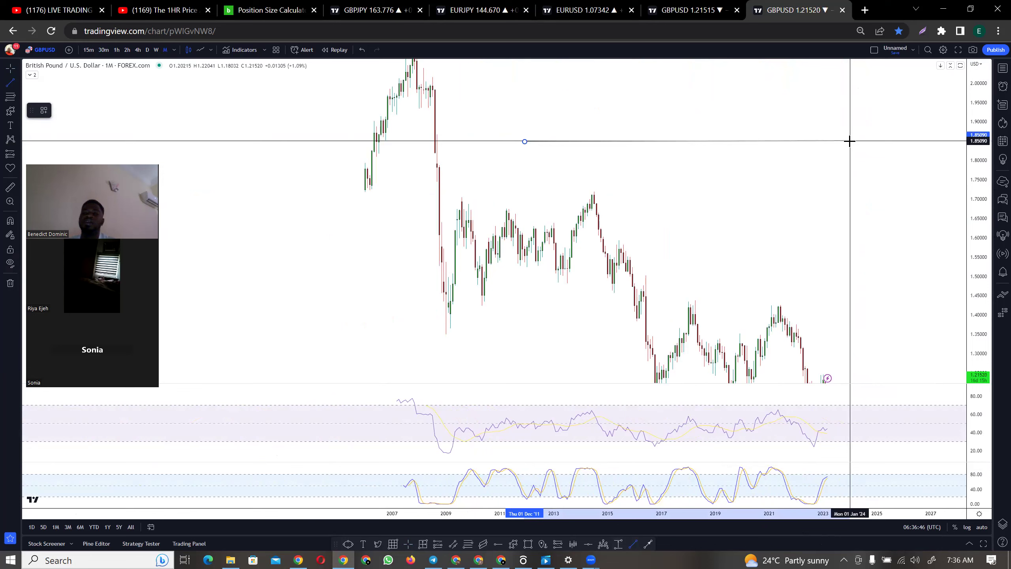
left_click(850, 141)
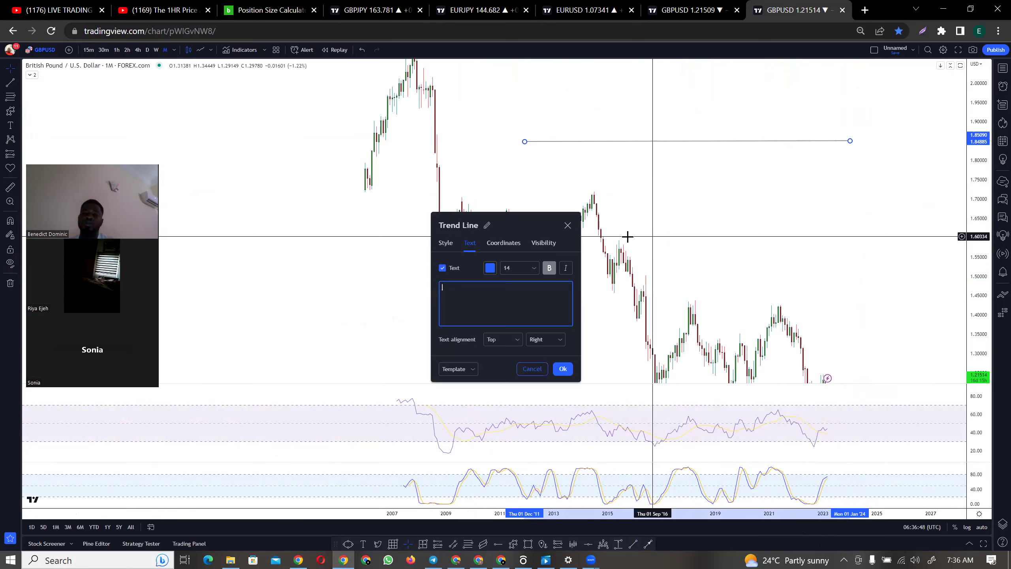
left_click(563, 368)
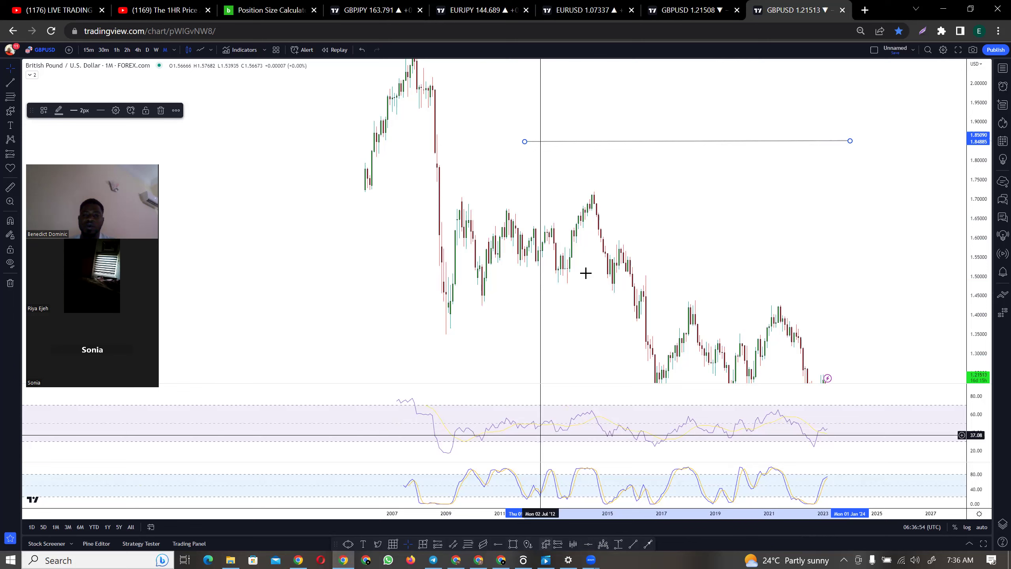
Step: Start a path at about 1.74 in September 2012, peaking twice at the 1.85 trend line and dipping to about 1.72 in 2015
left_click(541, 201)
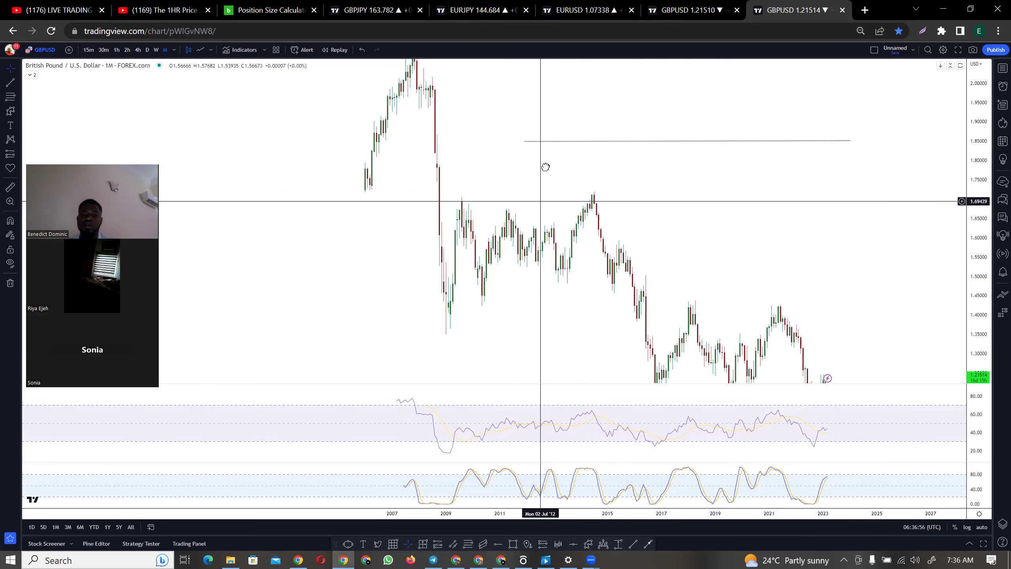
left_click_drag(546, 167, 543, 168)
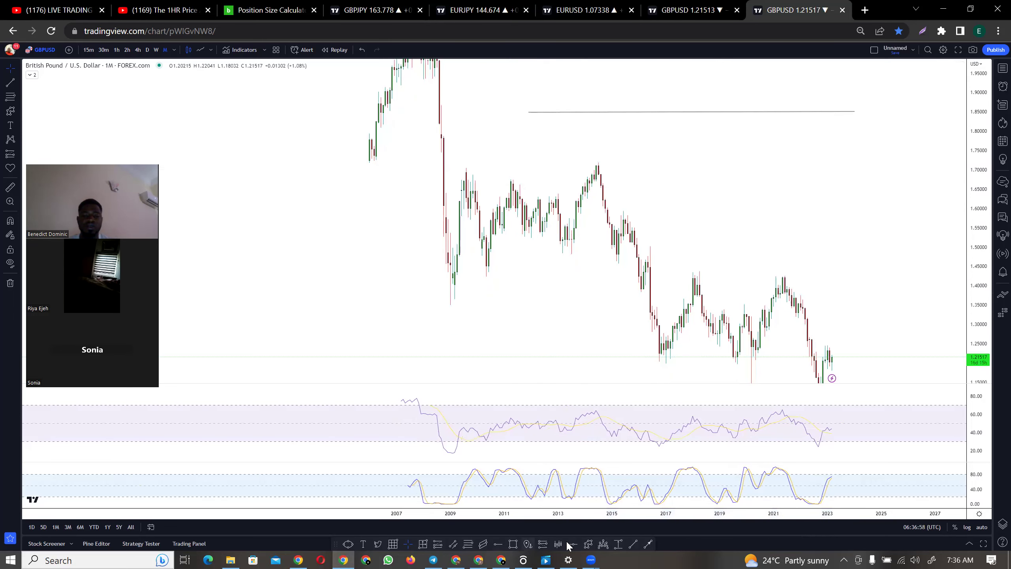
left_click(588, 544)
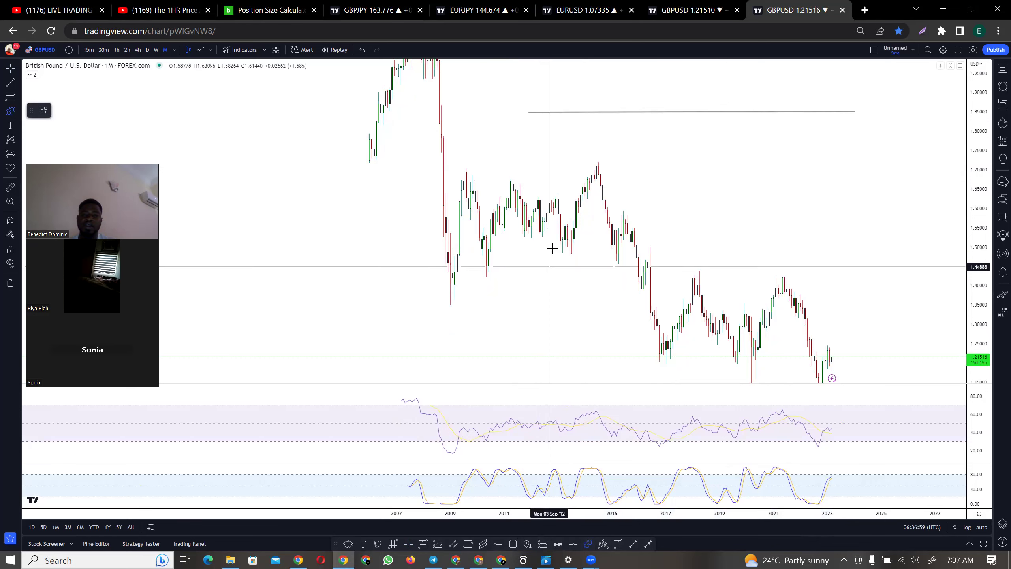
left_click(549, 153)
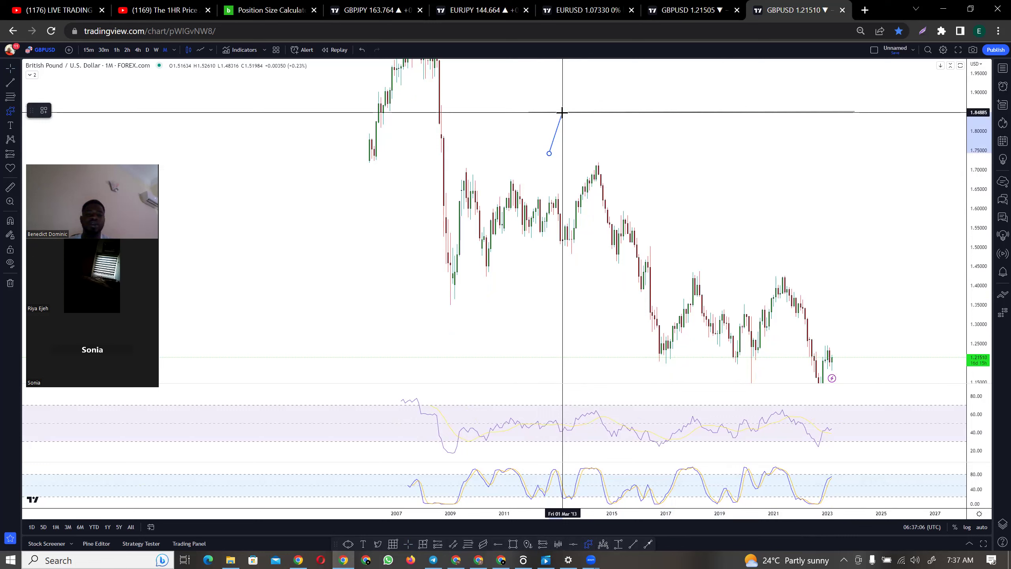
left_click(562, 113)
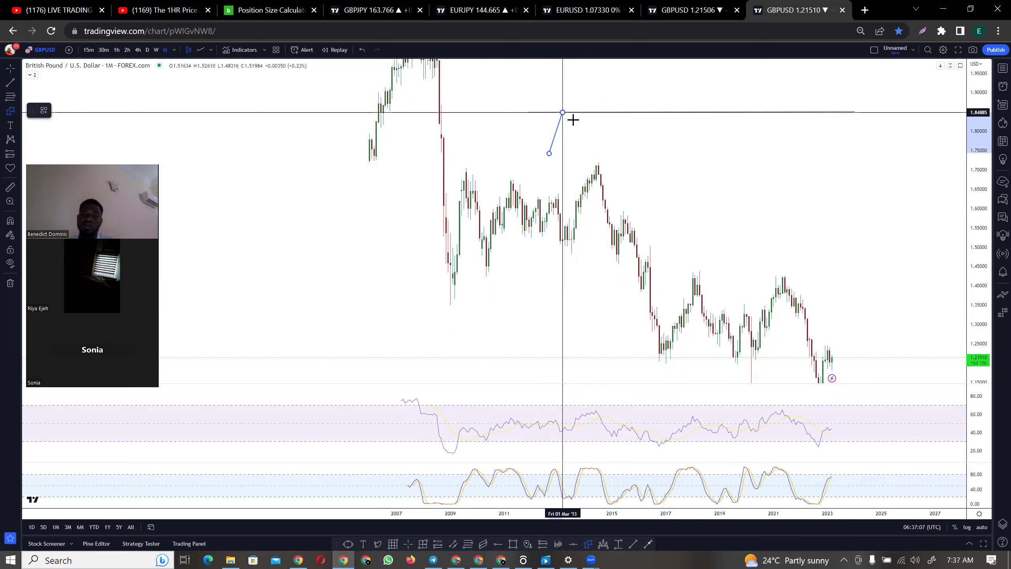
left_click(580, 148)
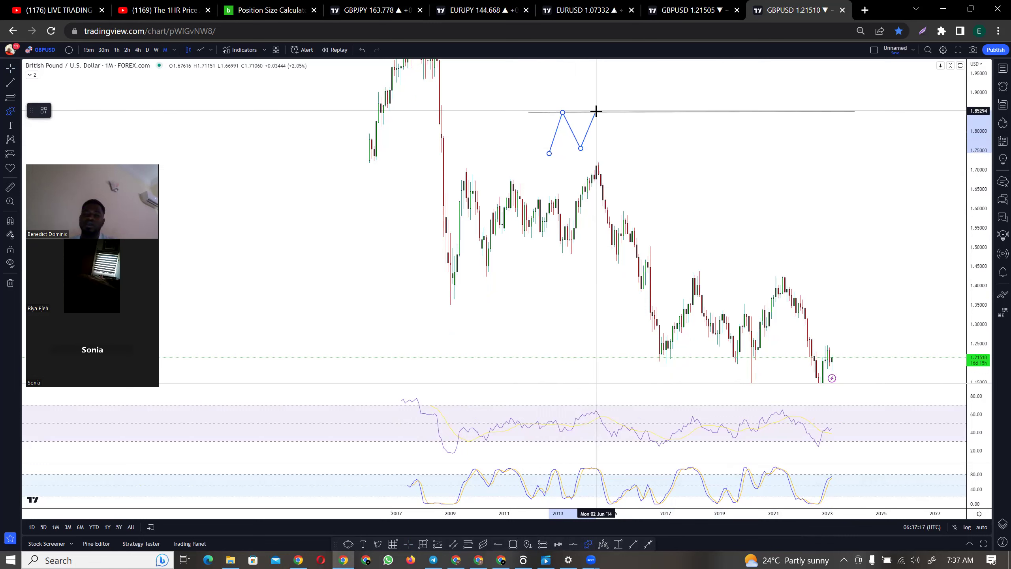
left_click(604, 127)
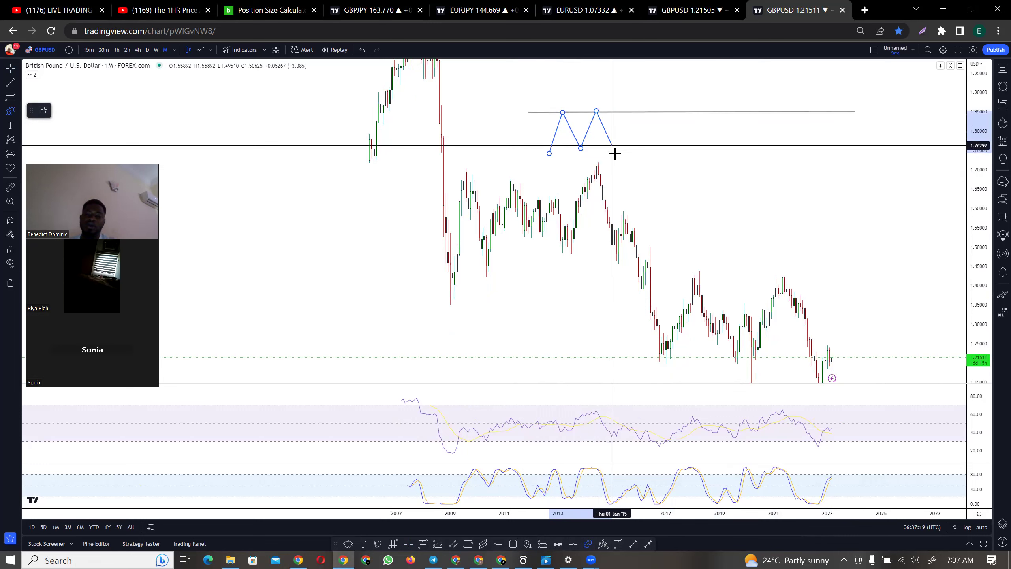
left_click(627, 138)
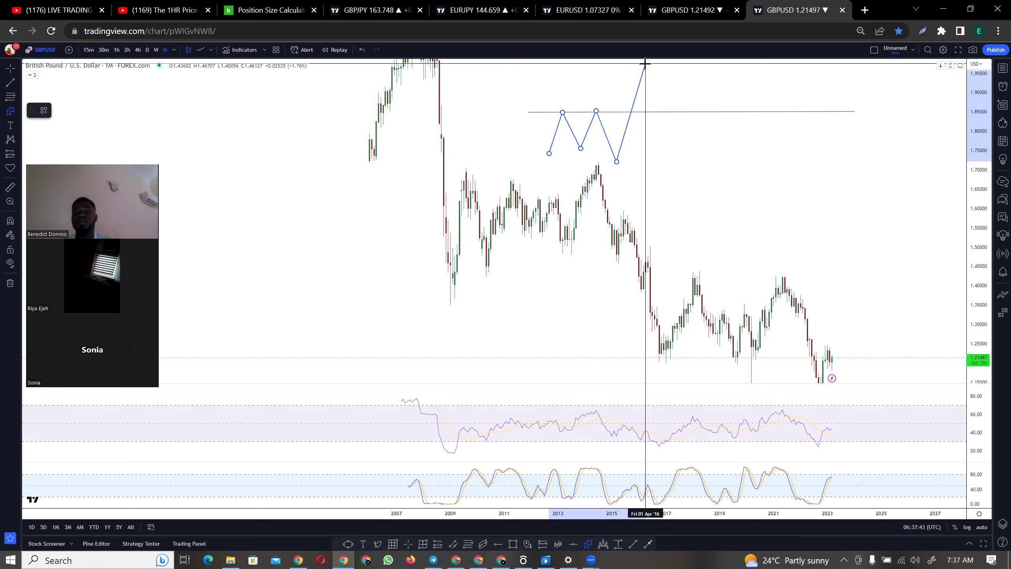
Step: Extend the path above the trend line with three peaks at about 1.98 and two lows on the line, reaching August 2019
left_click(645, 62)
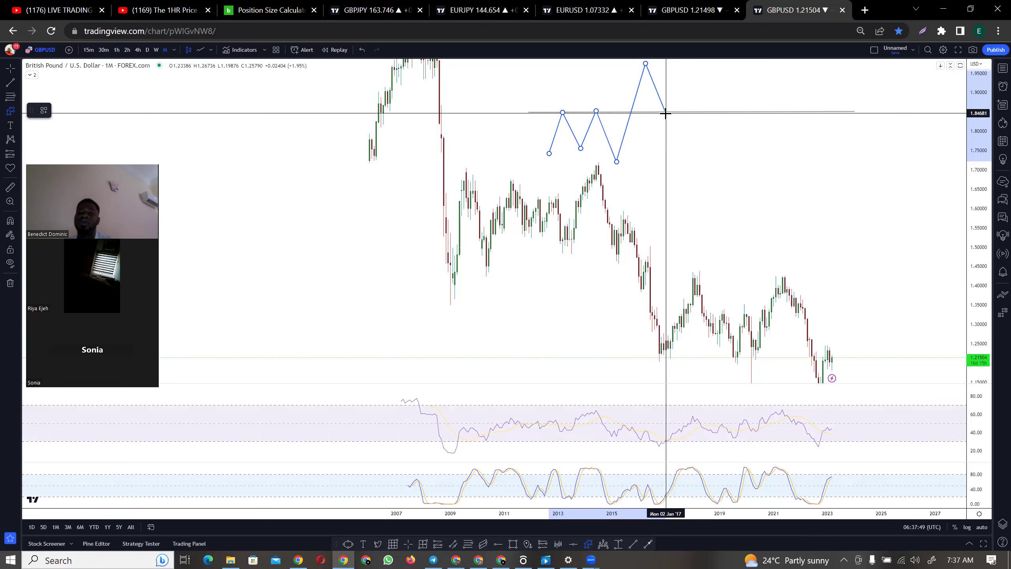
left_click(666, 113)
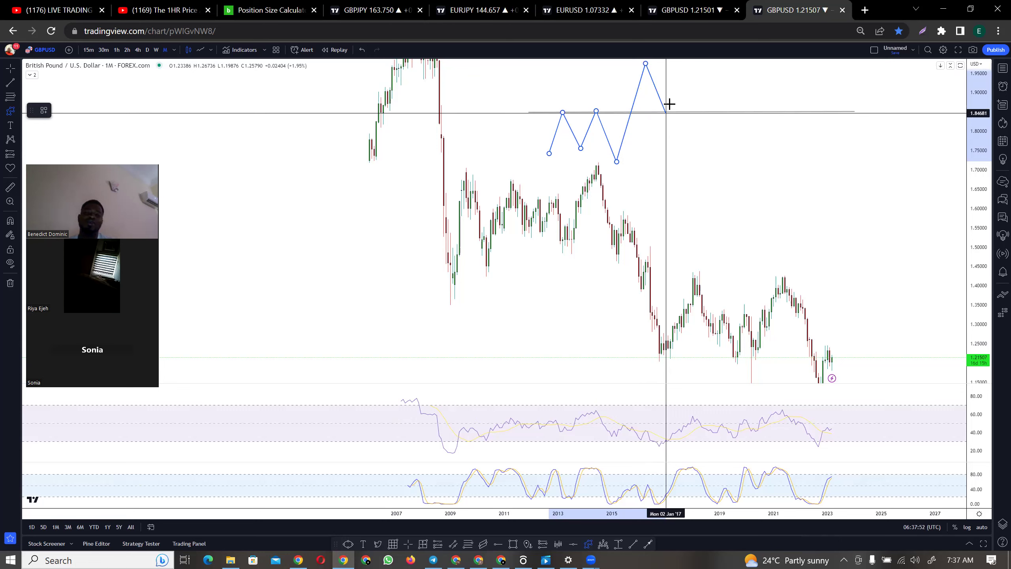
left_click(689, 62)
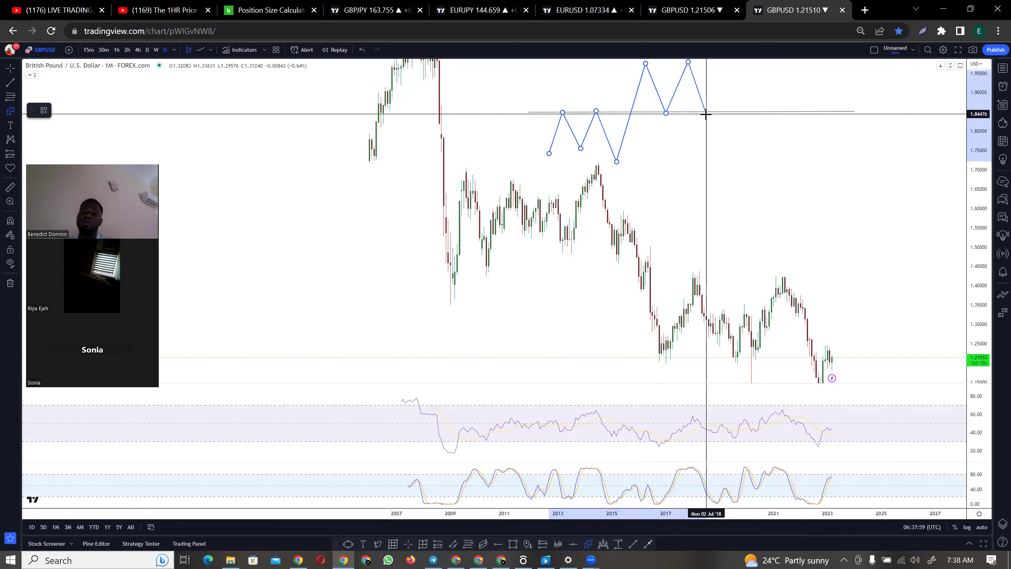
left_click(705, 114)
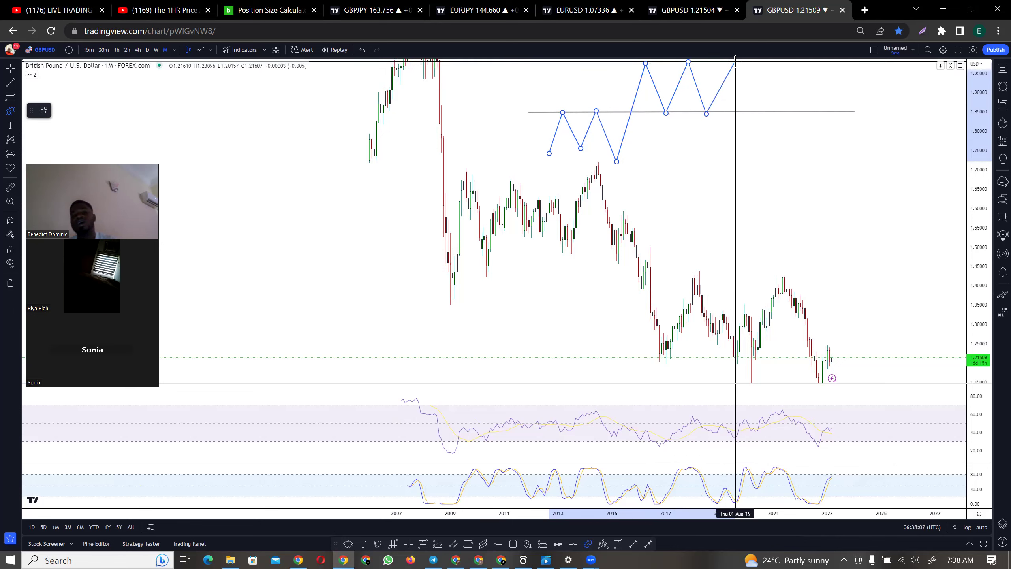
left_click(735, 62)
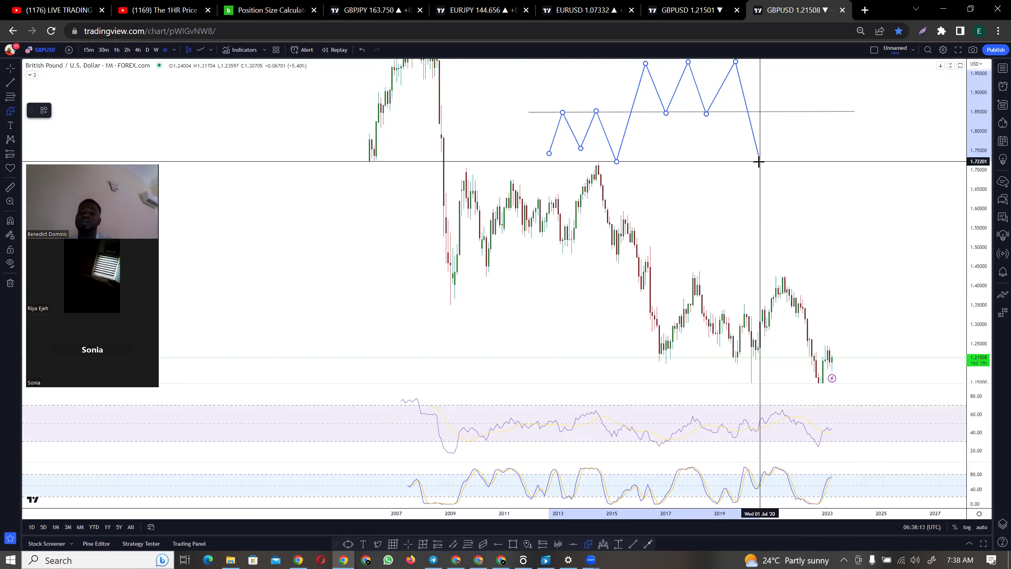
Step: Drop the path to about 1.72, retest the trend line twice from below, and finish it at about 1.71 in December 2023
left_click(758, 161)
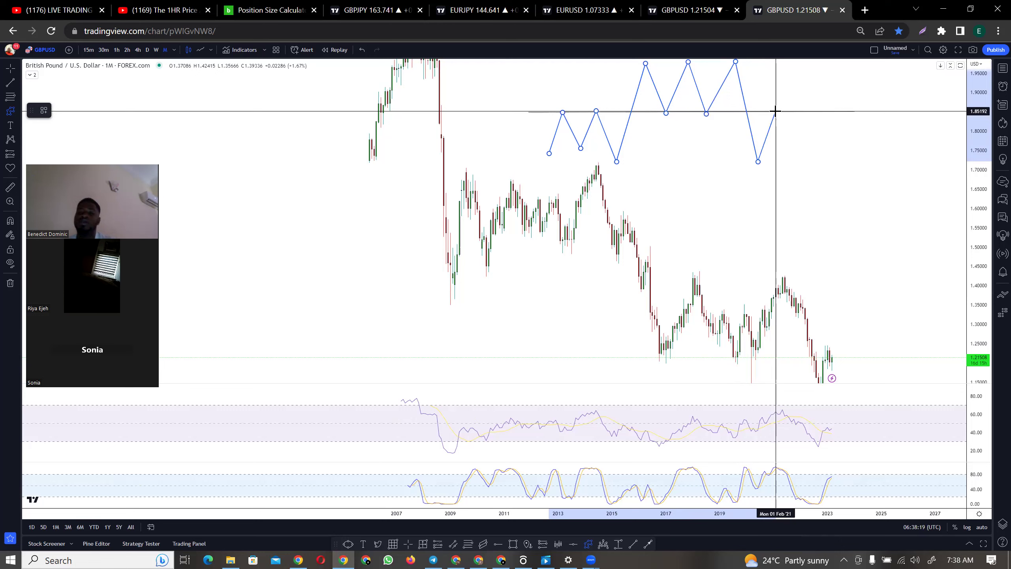
left_click(775, 111)
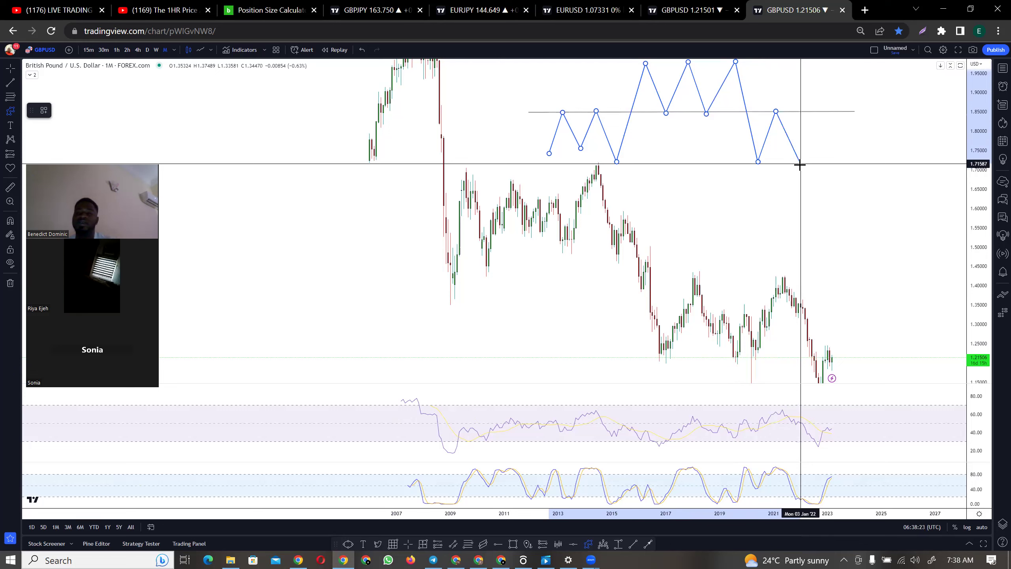
left_click(800, 164)
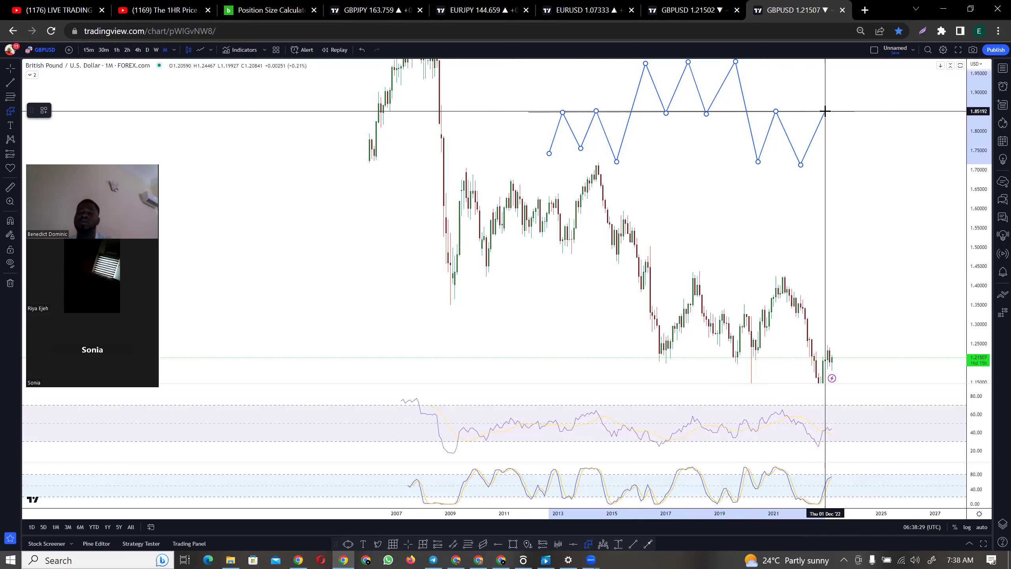
left_click(825, 111)
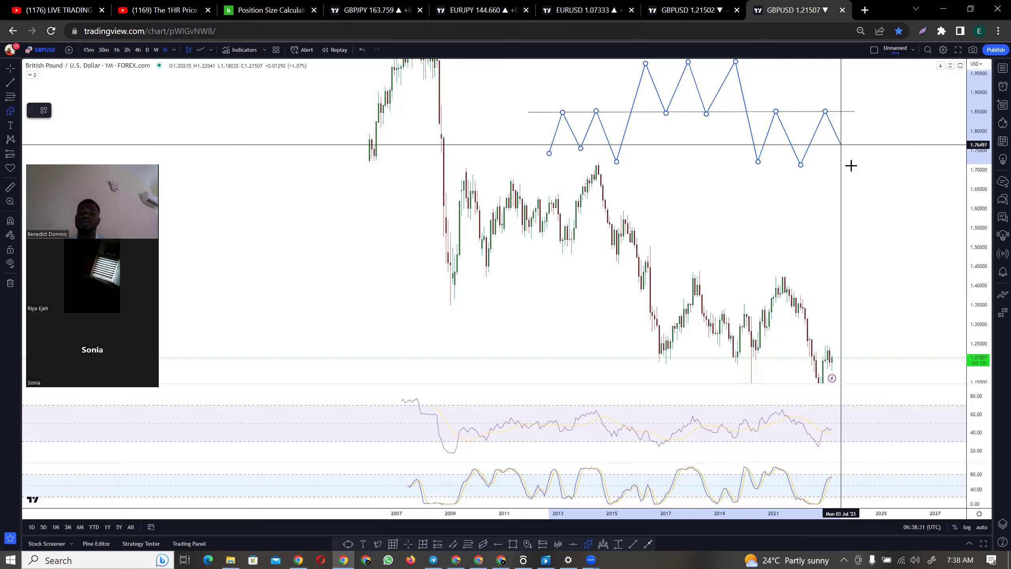
double_click(852, 167)
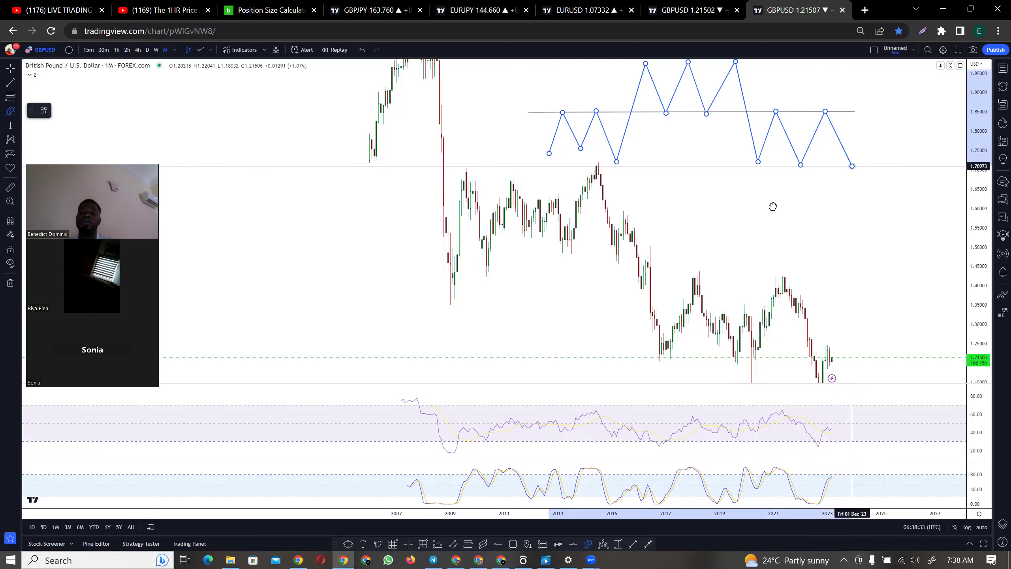
left_click(772, 207)
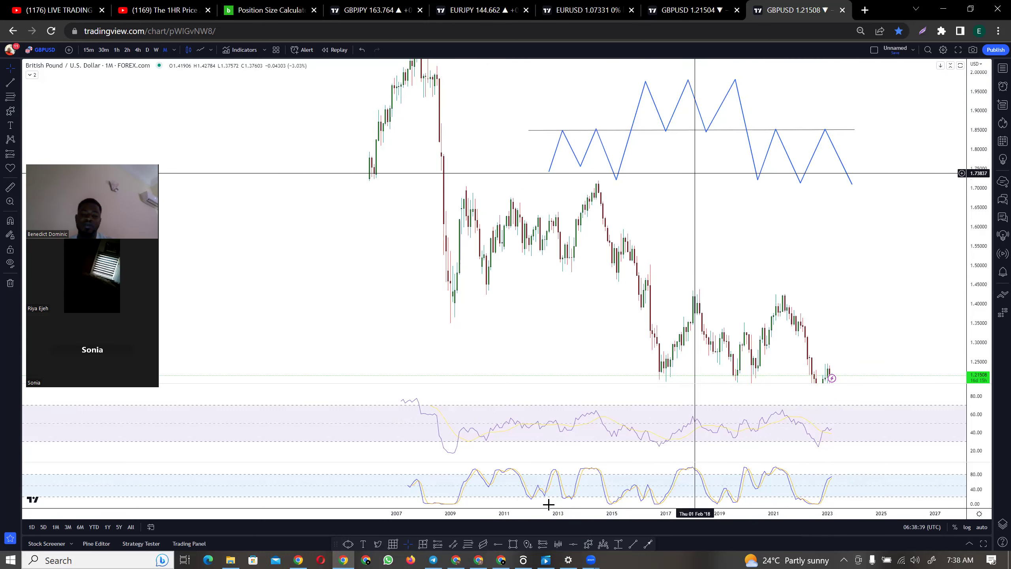
Step: Draw a thin rectangle zone around the trend line from August 2012 to September 2023, about 1.83 to 1.86
left_click(514, 544)
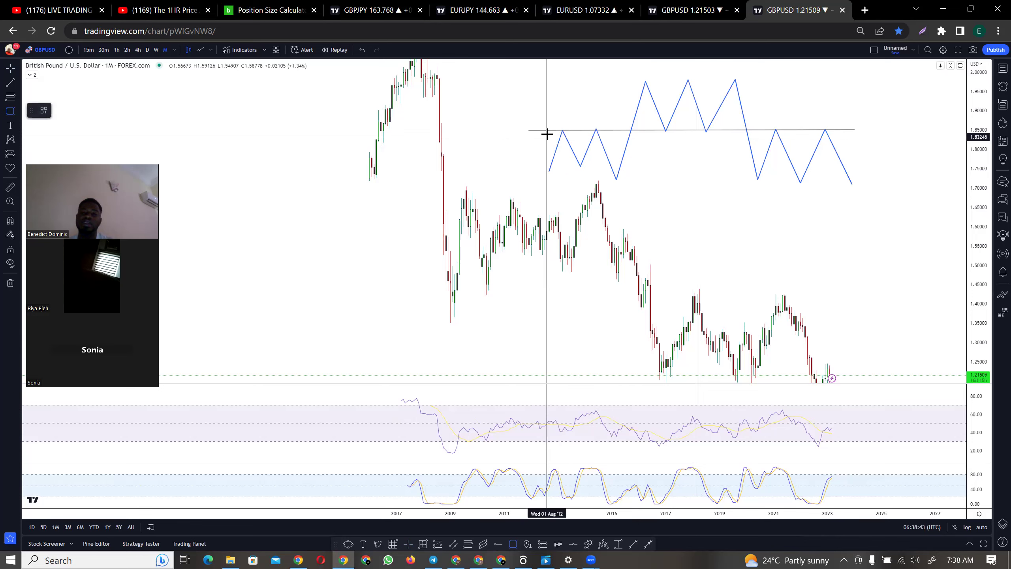
left_click(547, 134)
left_click(753, 124)
left_click_drag(771, 127, 846, 127)
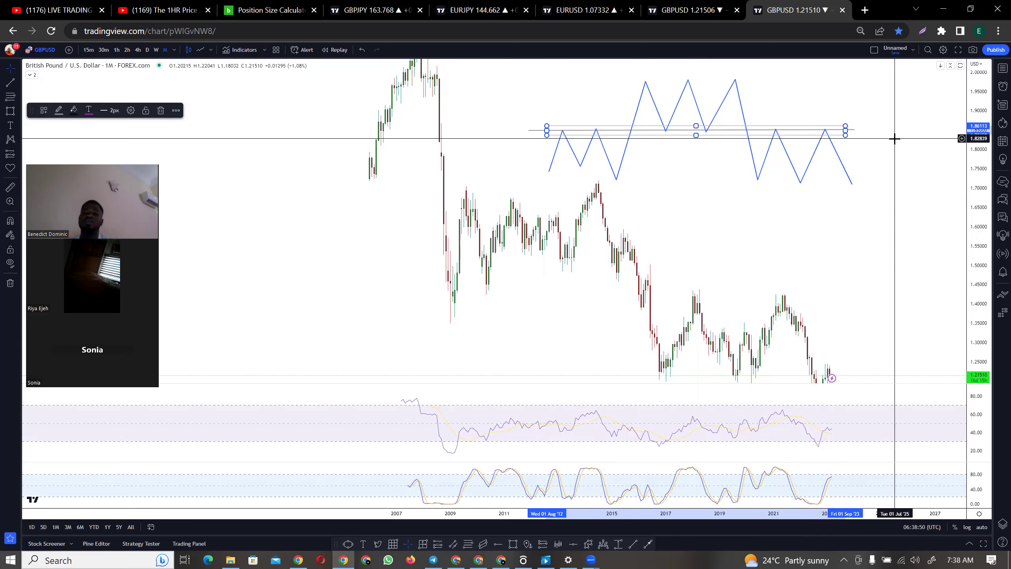
left_click(673, 149)
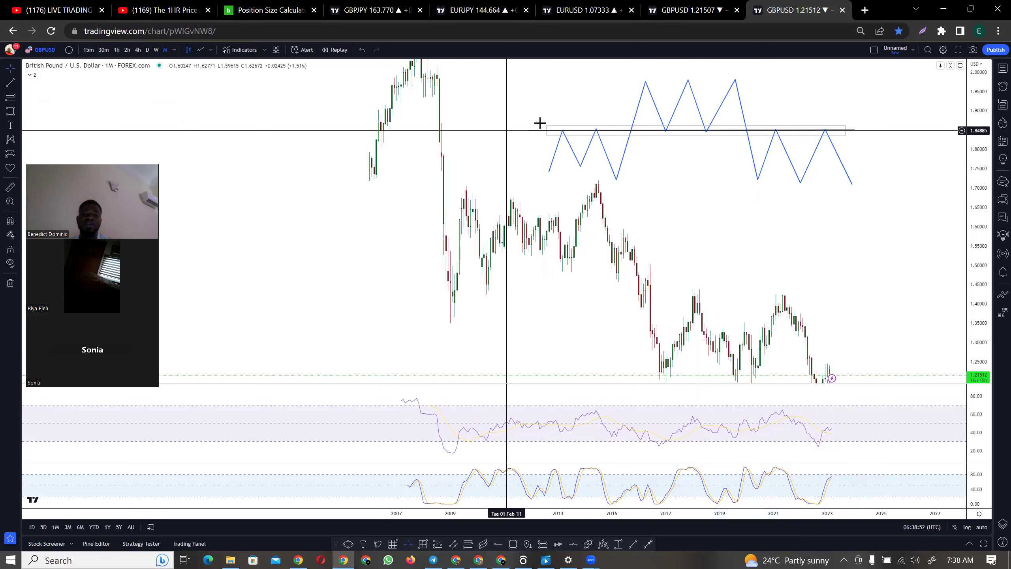
left_click(532, 132)
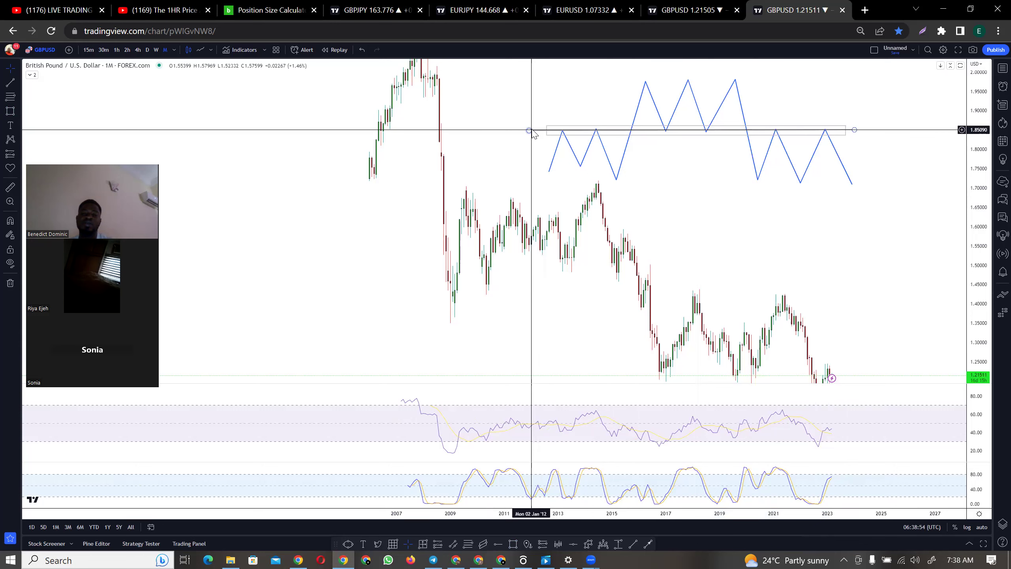
left_click(652, 163)
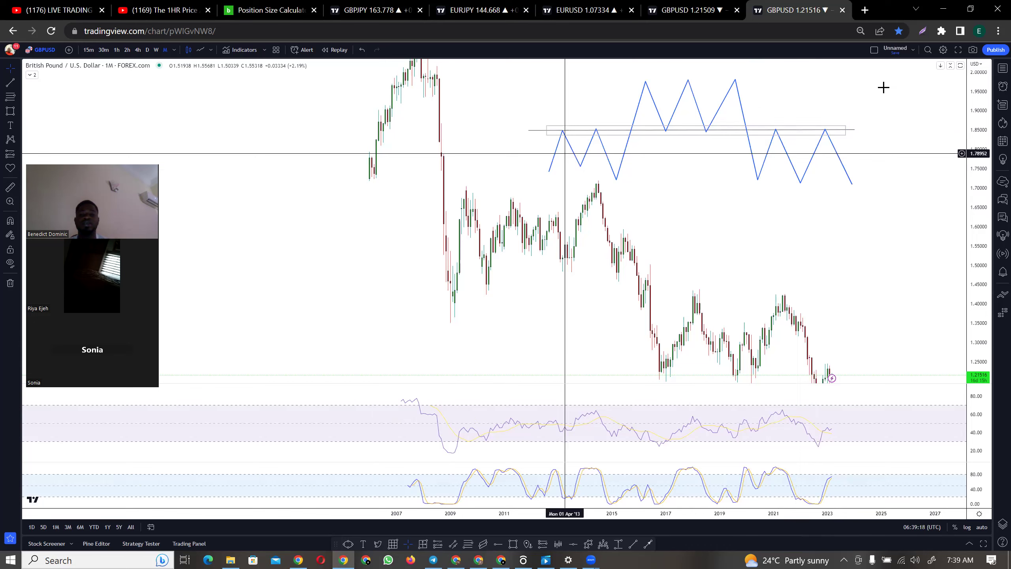
Step: Display the monthly GBPUSD price as a line chart, with the latest lows and empty space below them in view
left_click_drag(975, 118, 982, 139)
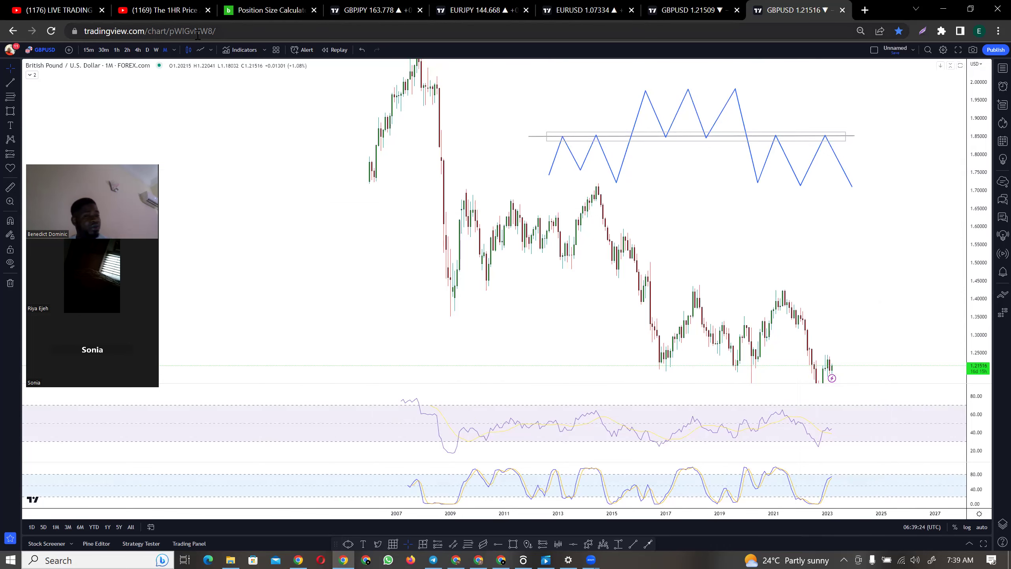
left_click(201, 53)
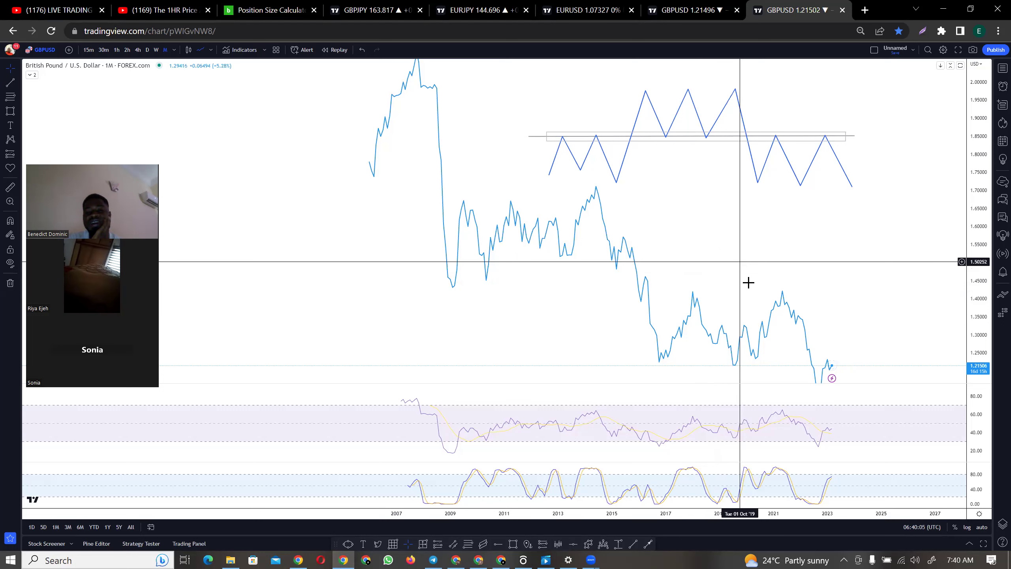
left_click_drag(757, 287, 778, 269)
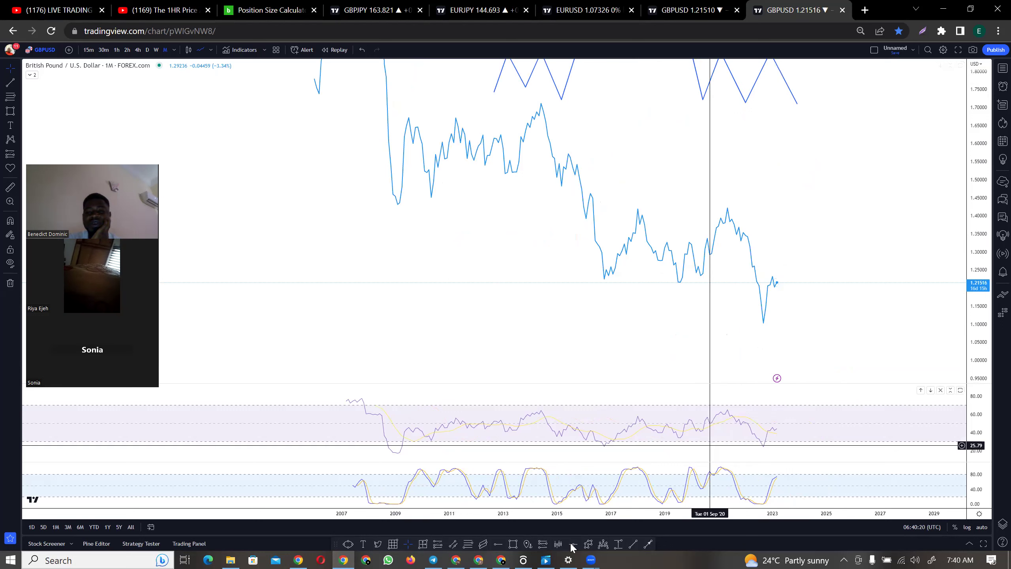
Step: Place two horizontal lines on the GBPUSD line chart, at about 1.26 and about 1.54
key("alt+h")
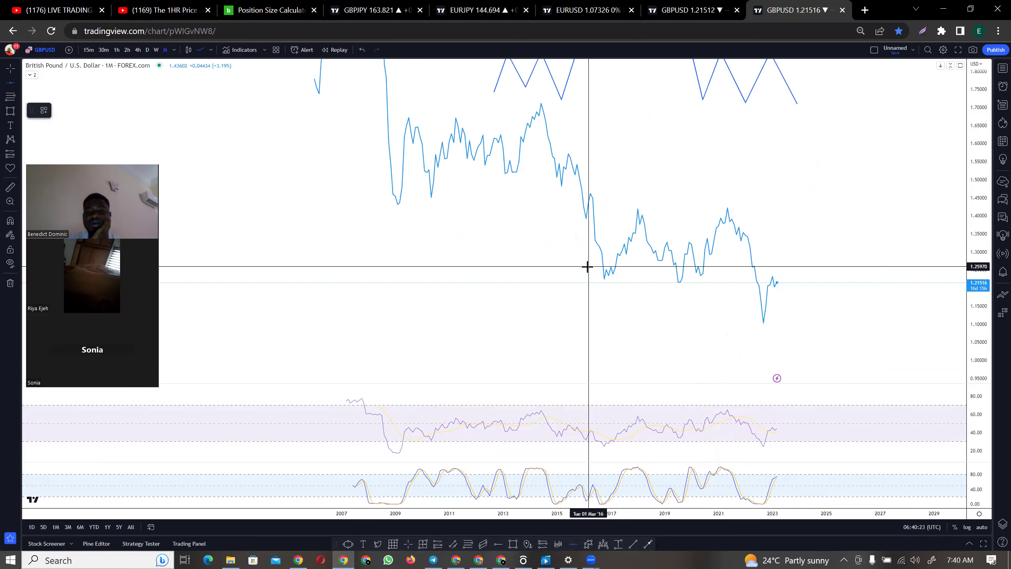
left_click(587, 266)
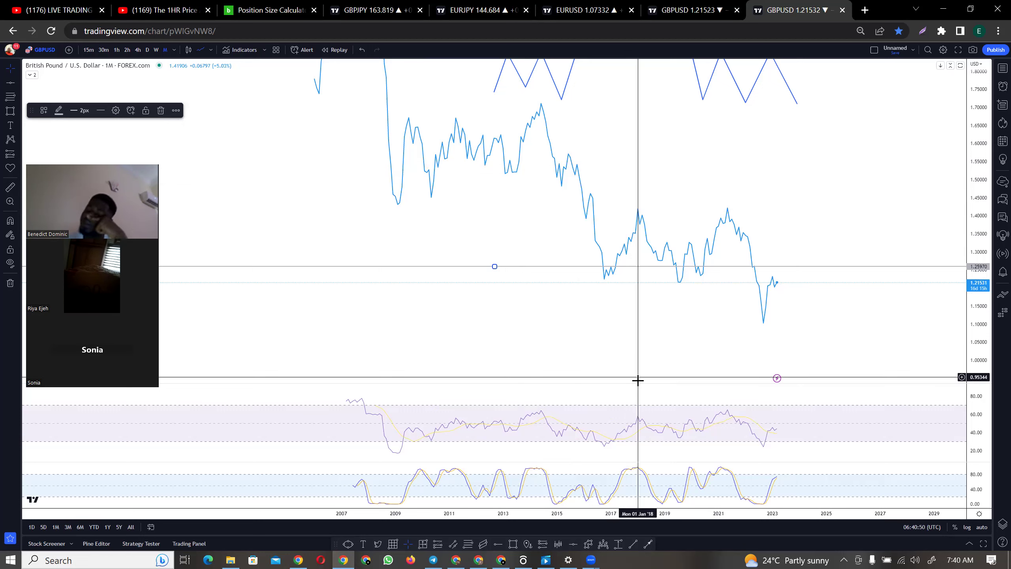
left_click(574, 544)
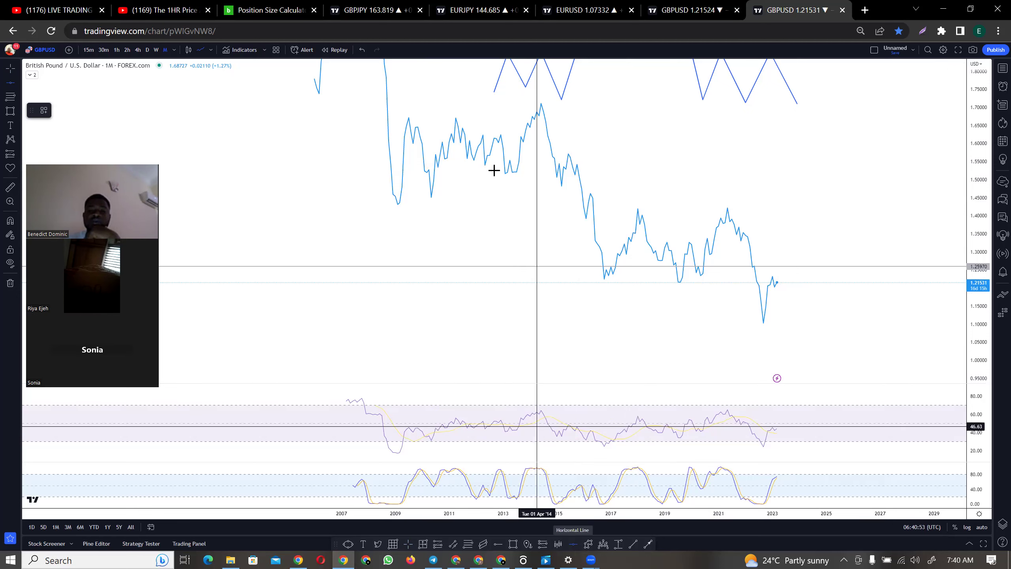
left_click(458, 165)
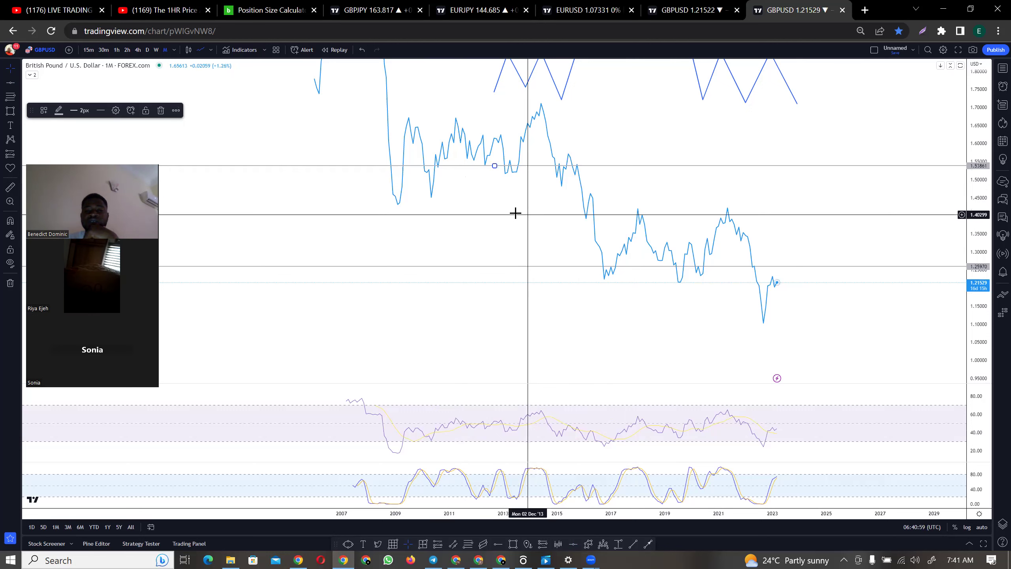